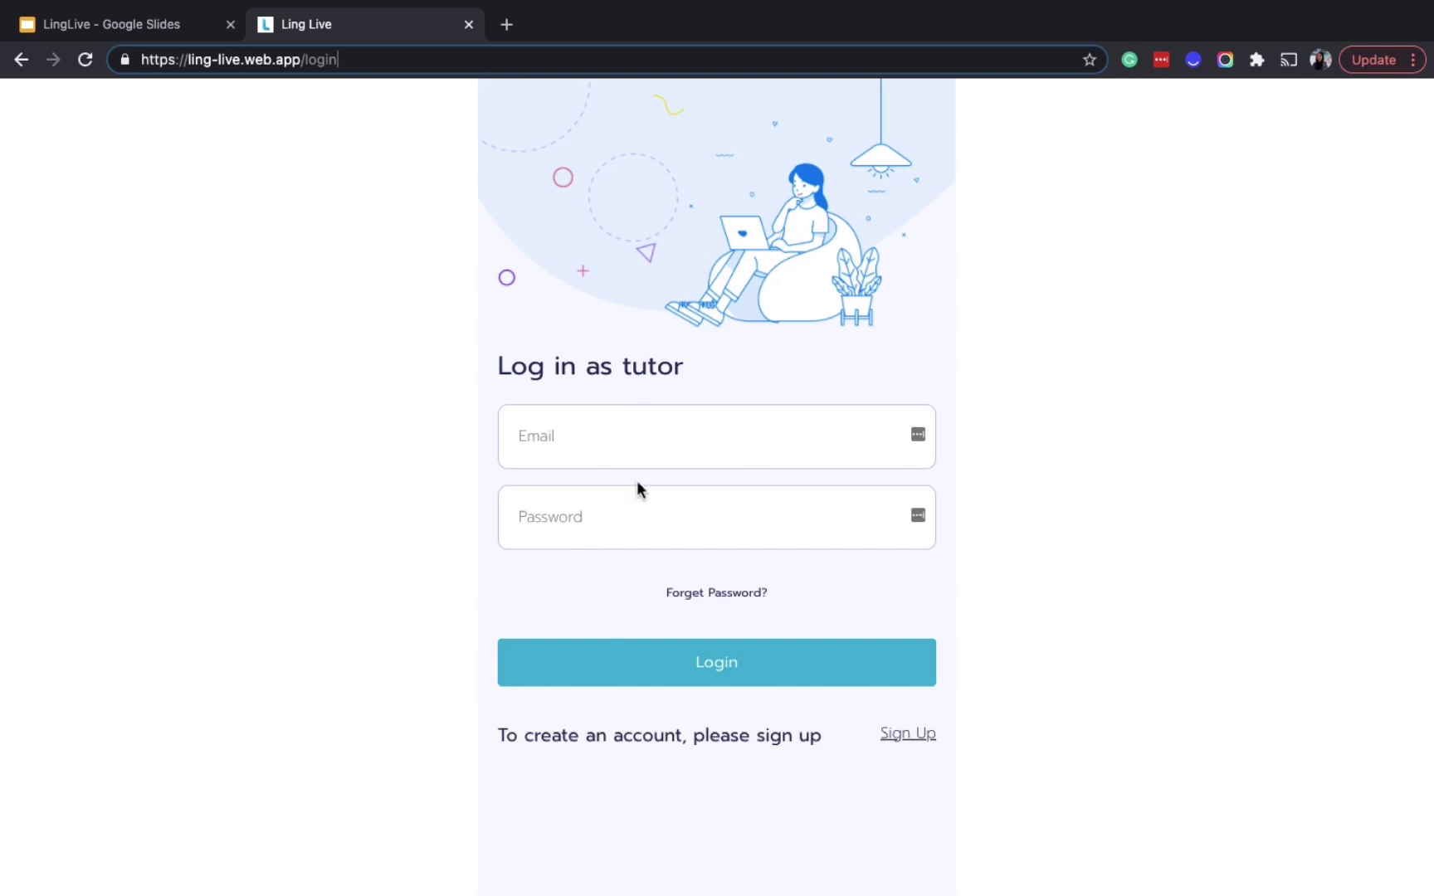
Register a new Ling Live tutor account with the tutor's name, e-mail address and a password
{"action": "left_click", "coordinate": [917, 737]}
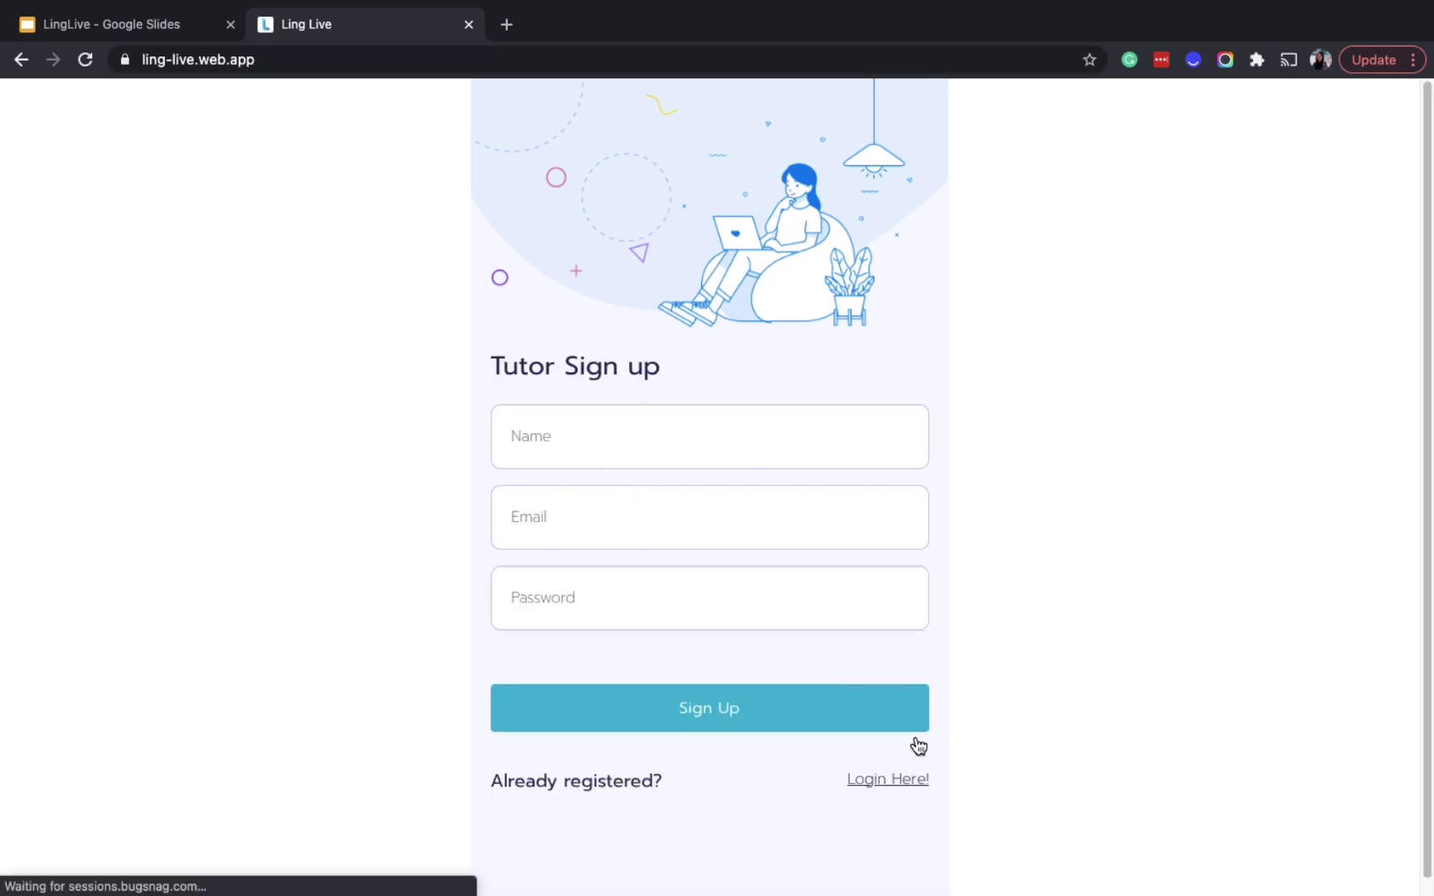
{"action": "left_click", "coordinate": [732, 435]}
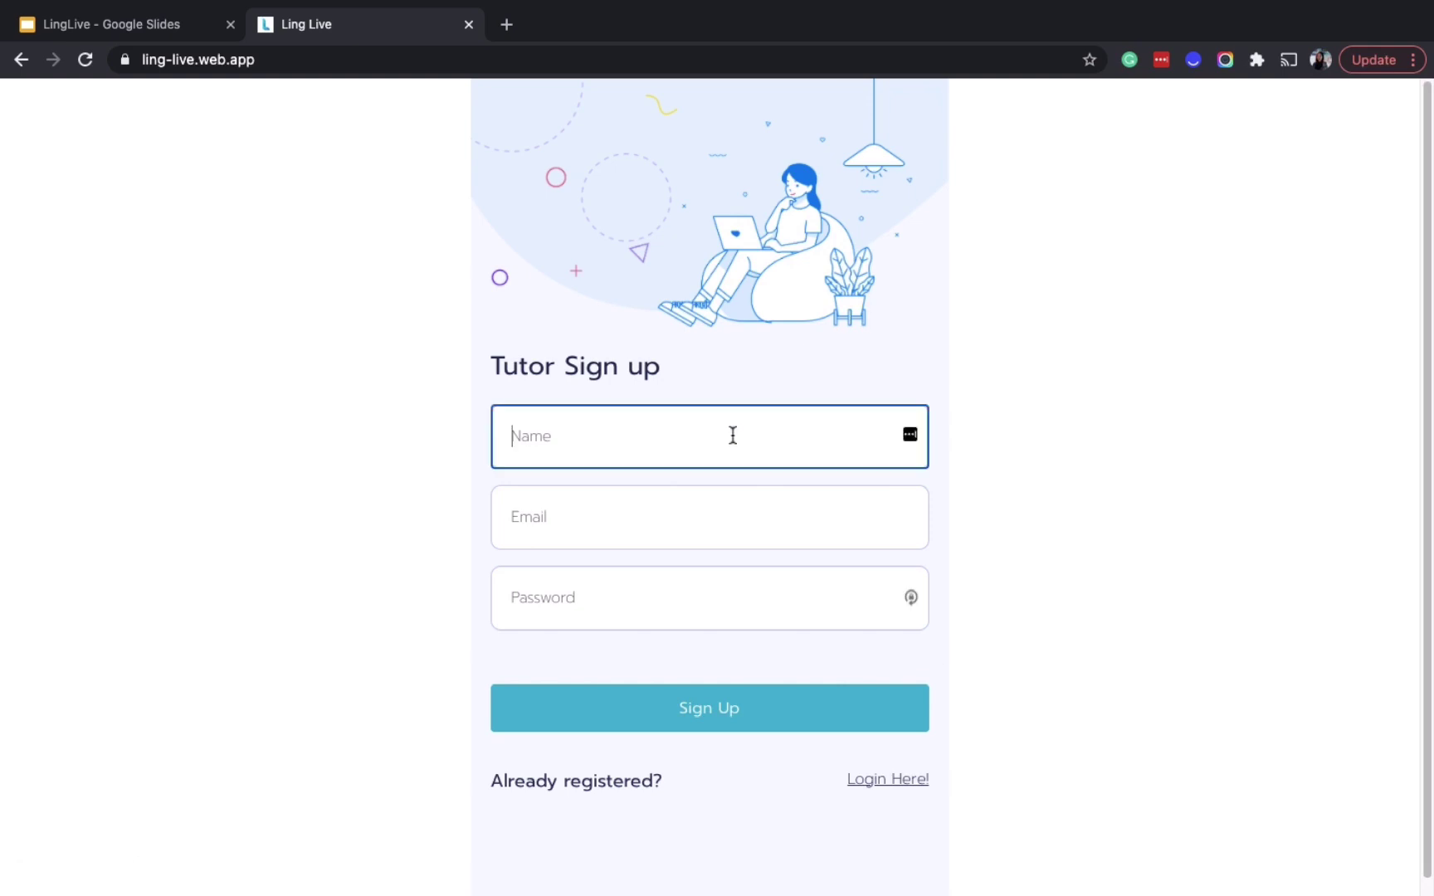
{"action": "type", "text": "Kanyarat"}
{"action": "left_click", "coordinate": [710, 517]}
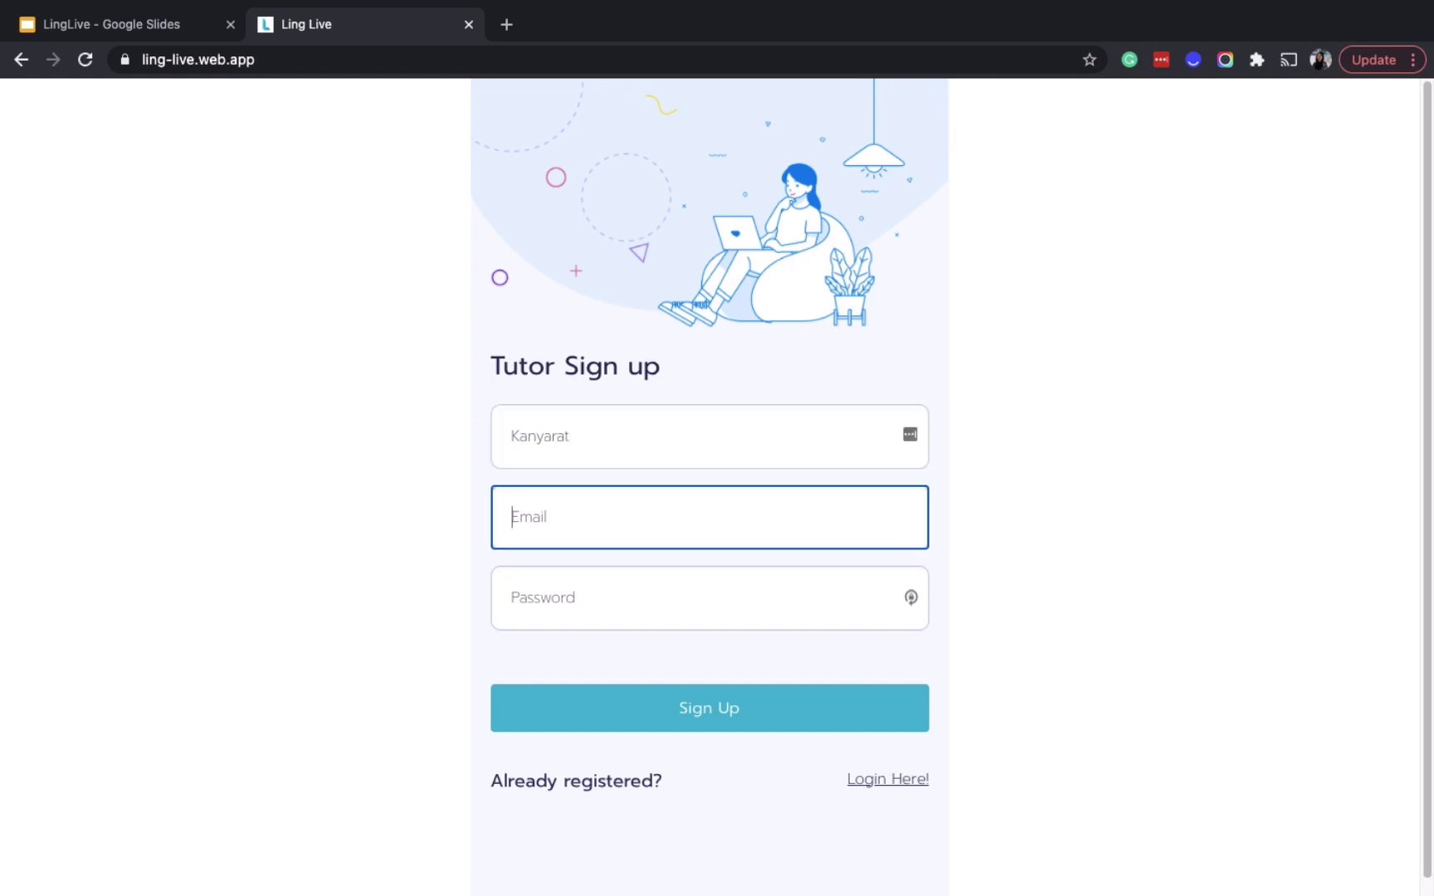
{"action": "key", "text": "Tab"}
{"action": "type", "text": "••••••"}
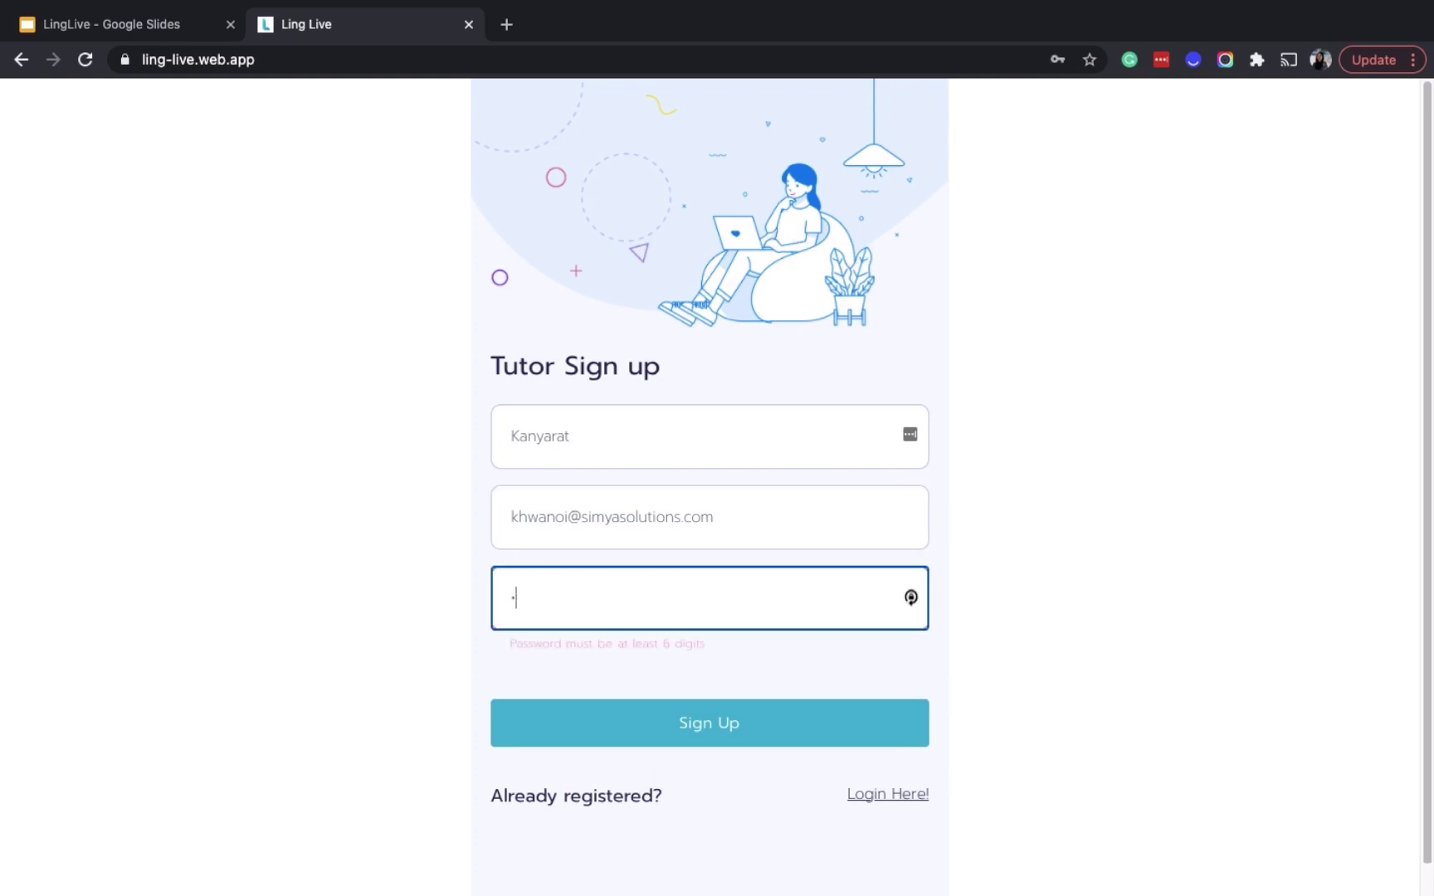
{"action": "type", "text": "••••"}
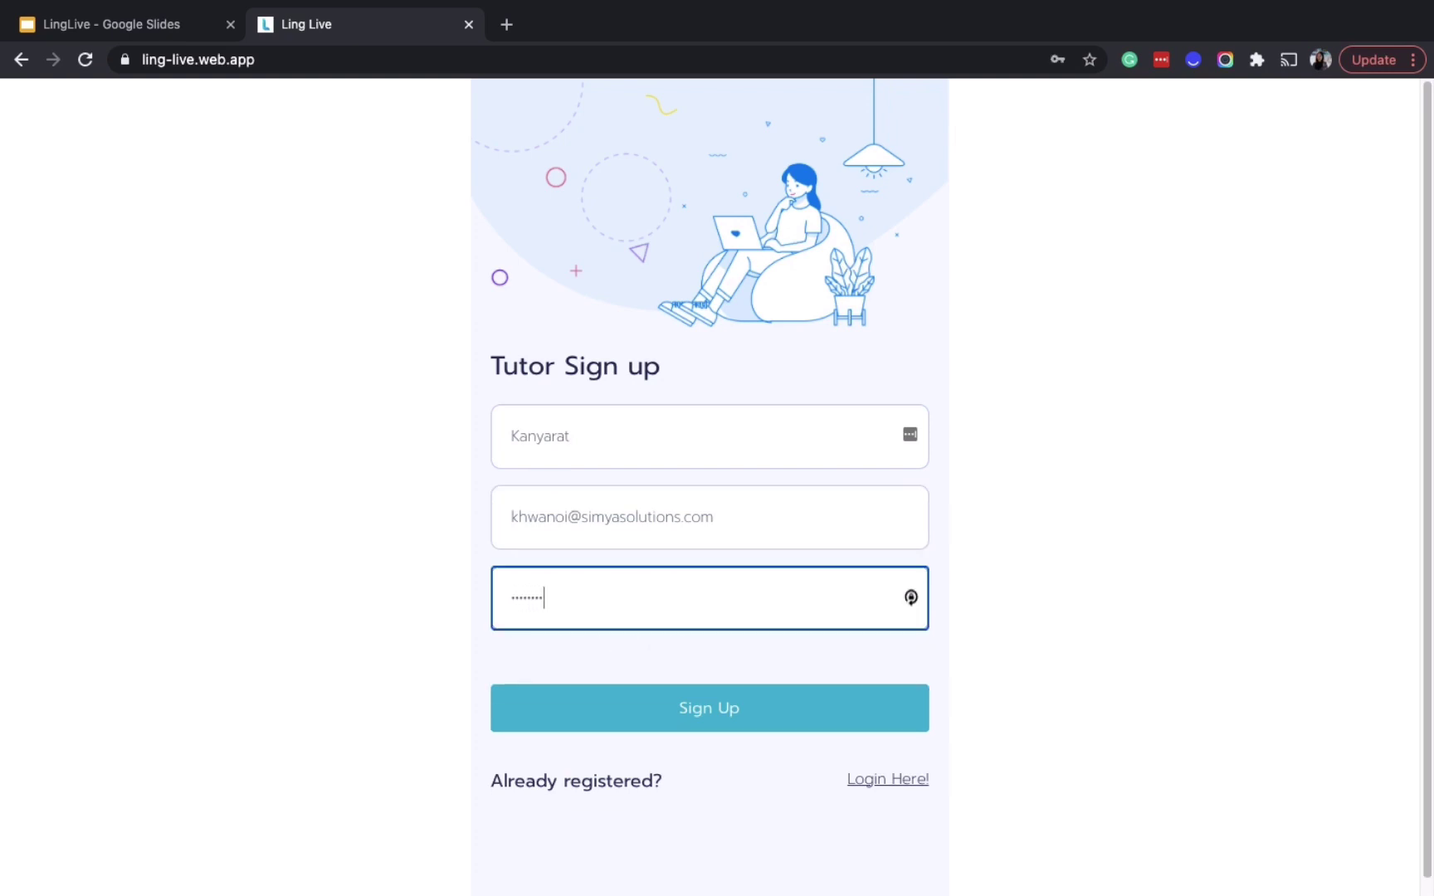
{"action": "left_click", "coordinate": [734, 729]}
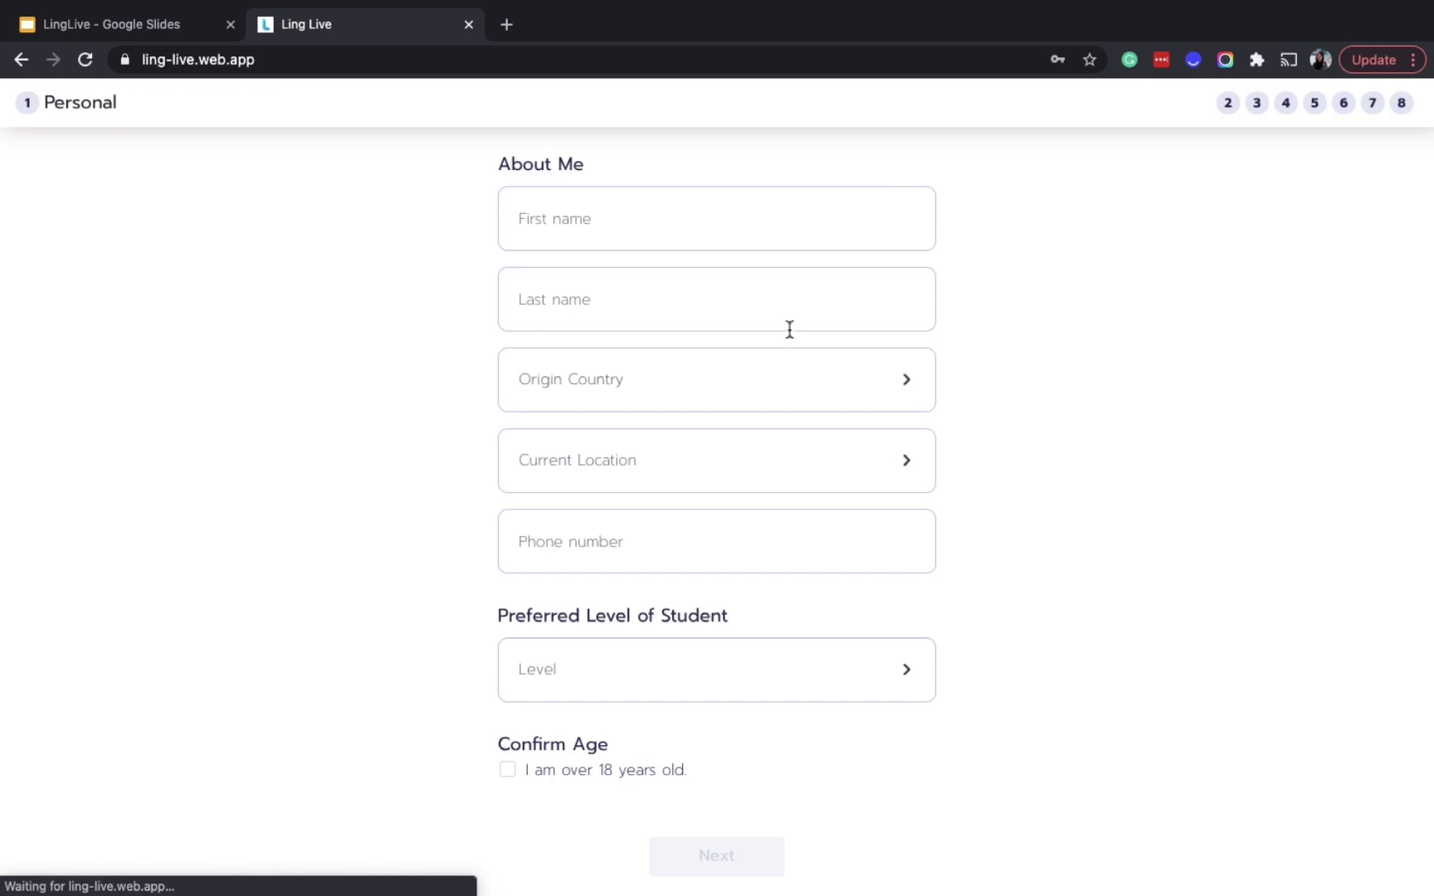
Enter the tutor's first and last name after dismissing the password-save prompt
{"action": "left_click", "coordinate": [810, 223]}
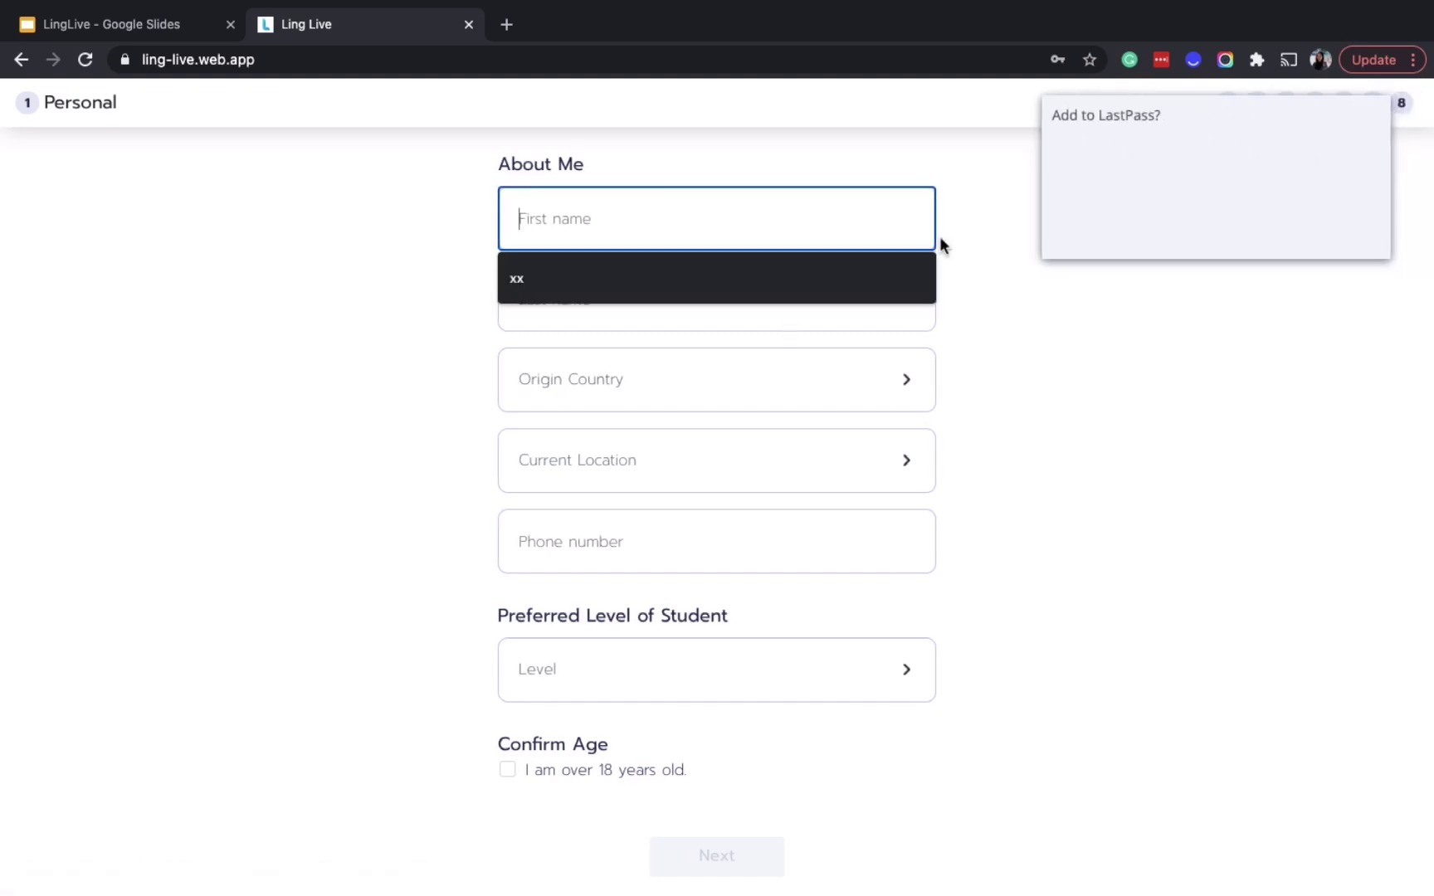
{"action": "left_click", "coordinate": [1261, 235]}
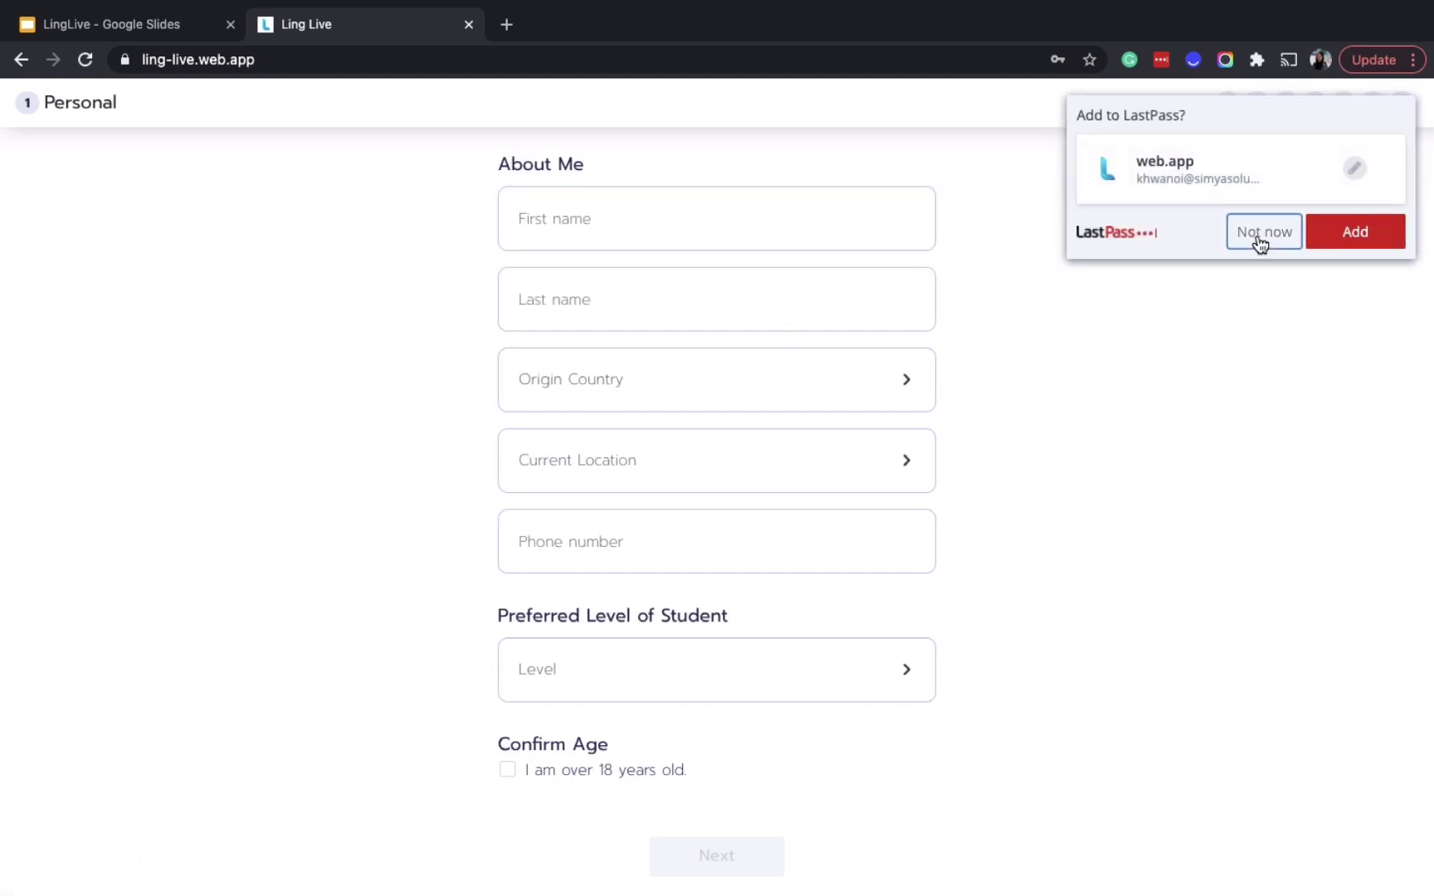
{"action": "left_click", "coordinate": [760, 235]}
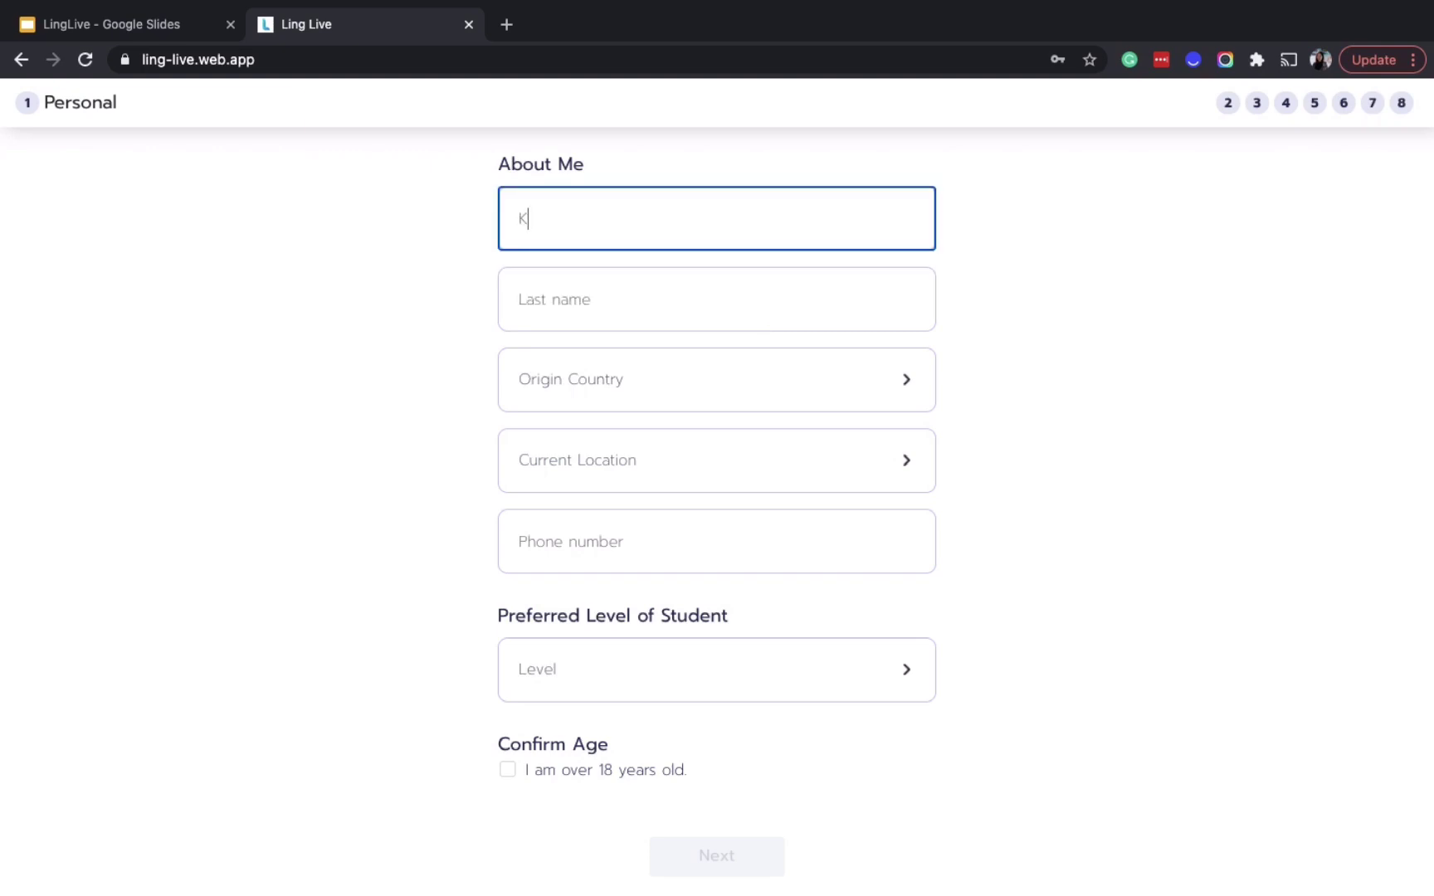
{"action": "key", "text": "Tab"}
{"action": "key", "text": "Tab"}
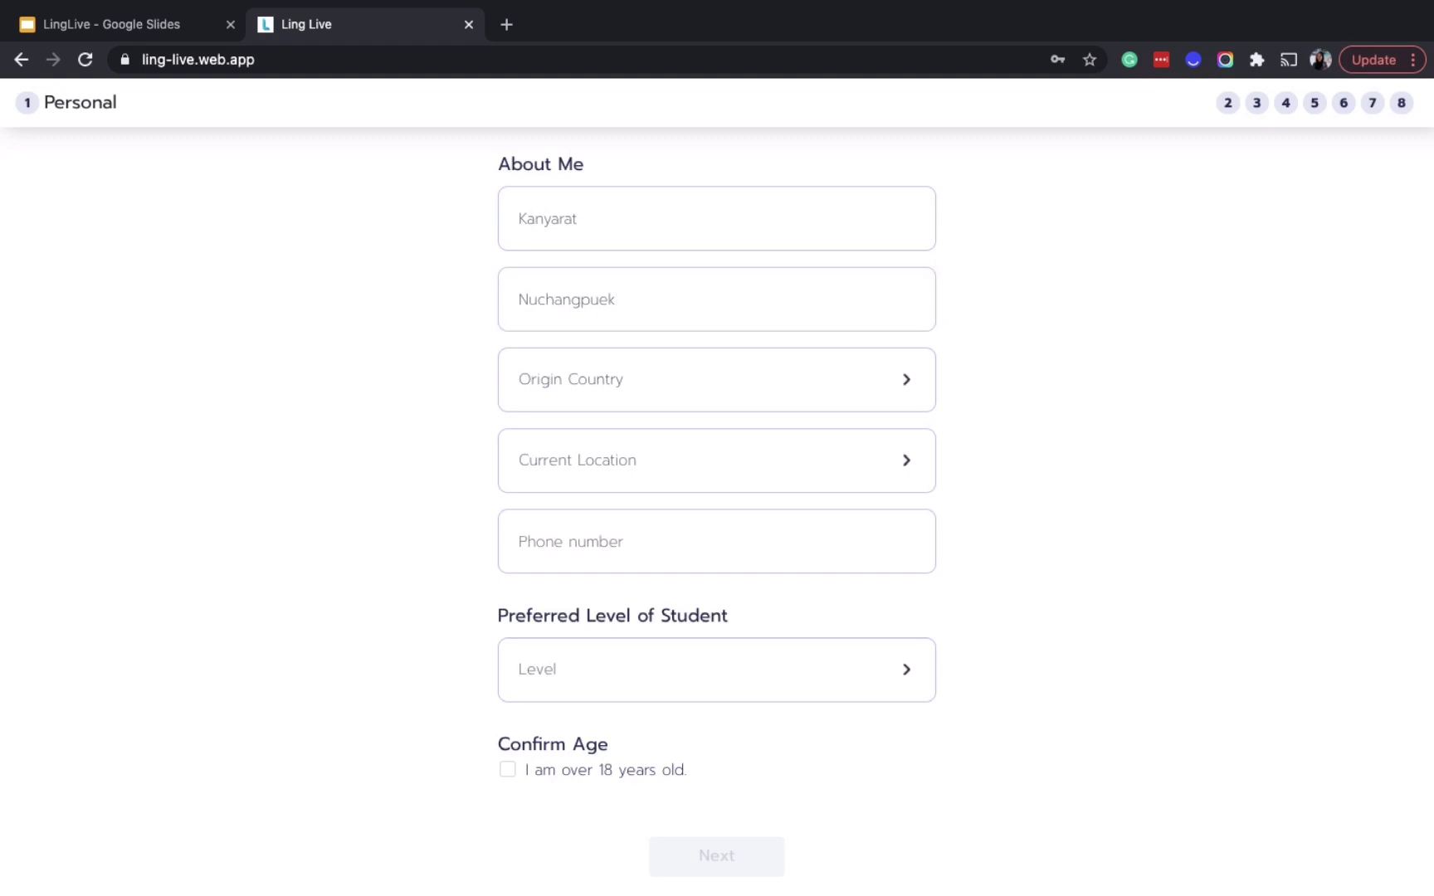
Set the country of origin to Thailand and the current location to Thailand, Chiang Mai
{"action": "left_click", "coordinate": [783, 380]}
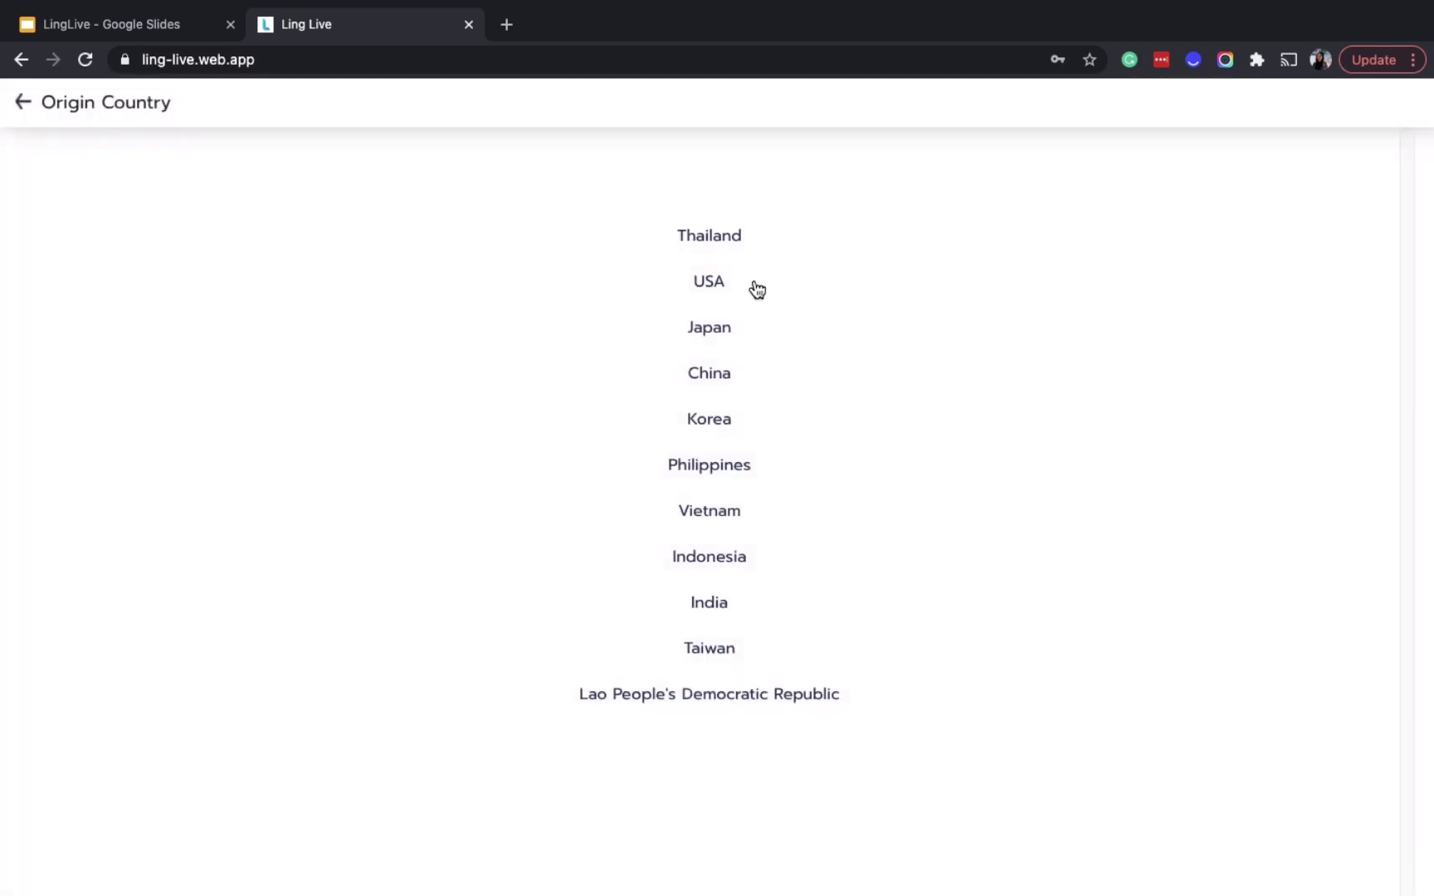
{"action": "left_click", "coordinate": [741, 238]}
{"action": "left_click", "coordinate": [761, 486]}
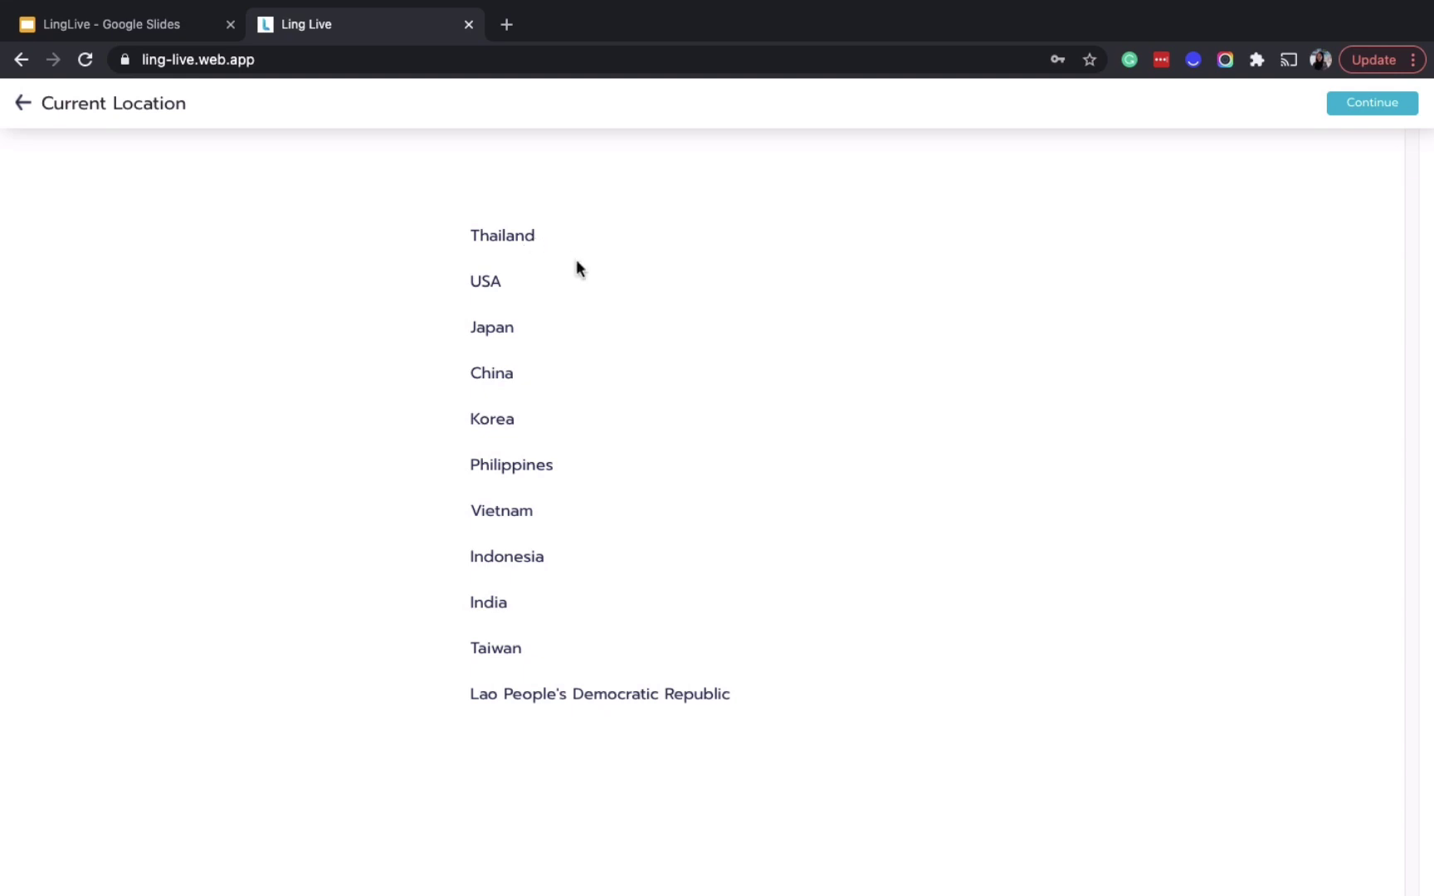
{"action": "left_click", "coordinate": [525, 242]}
{"action": "left_click", "coordinate": [557, 302]}
{"action": "left_click", "coordinate": [1395, 108]}
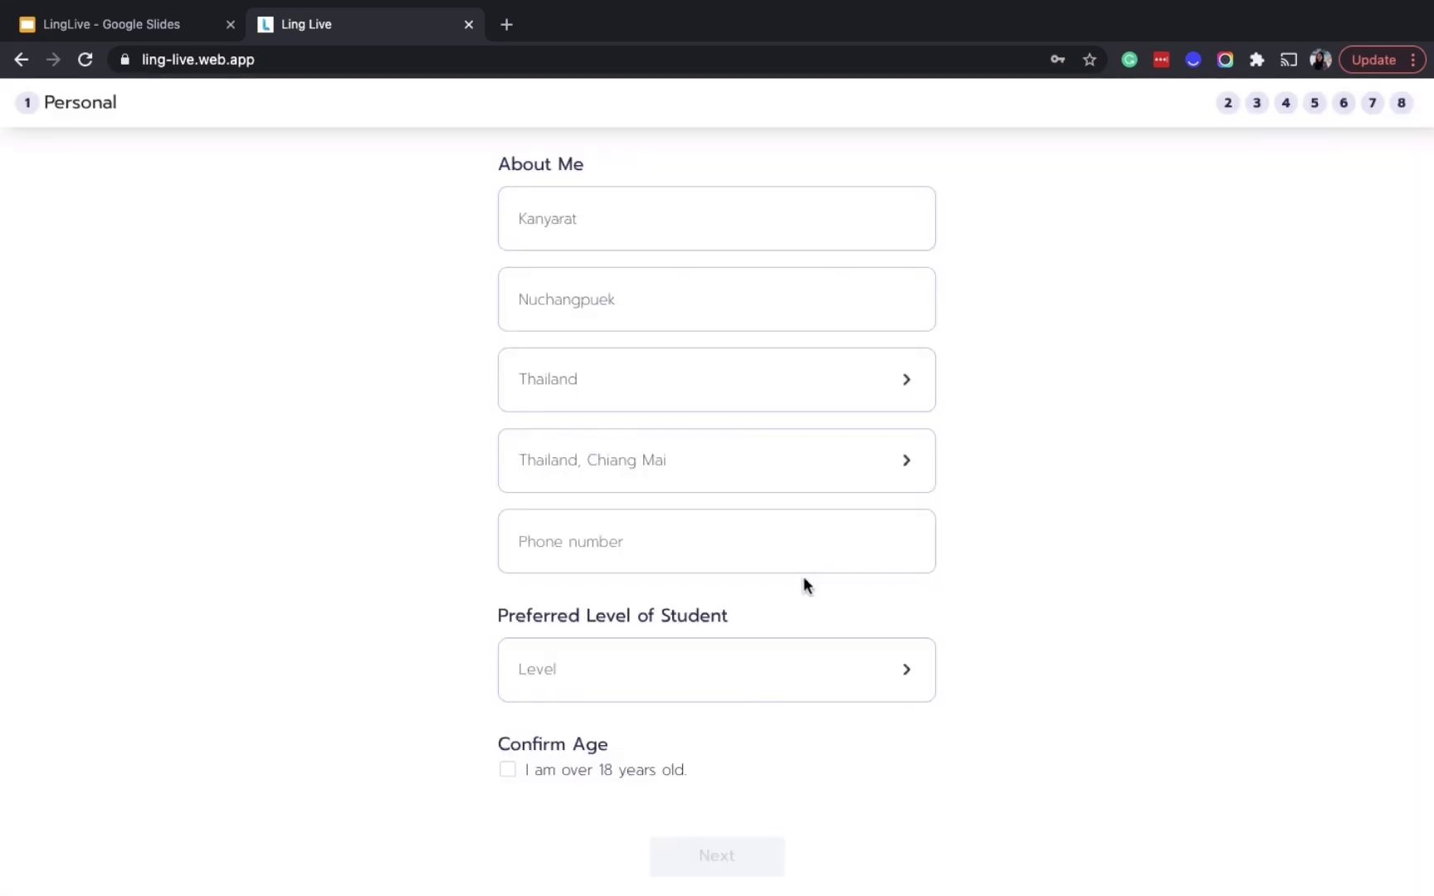
Enter the tutor's phone number, choose Beginner student level, confirm age over 18, and continue
{"action": "left_click", "coordinate": [666, 546]}
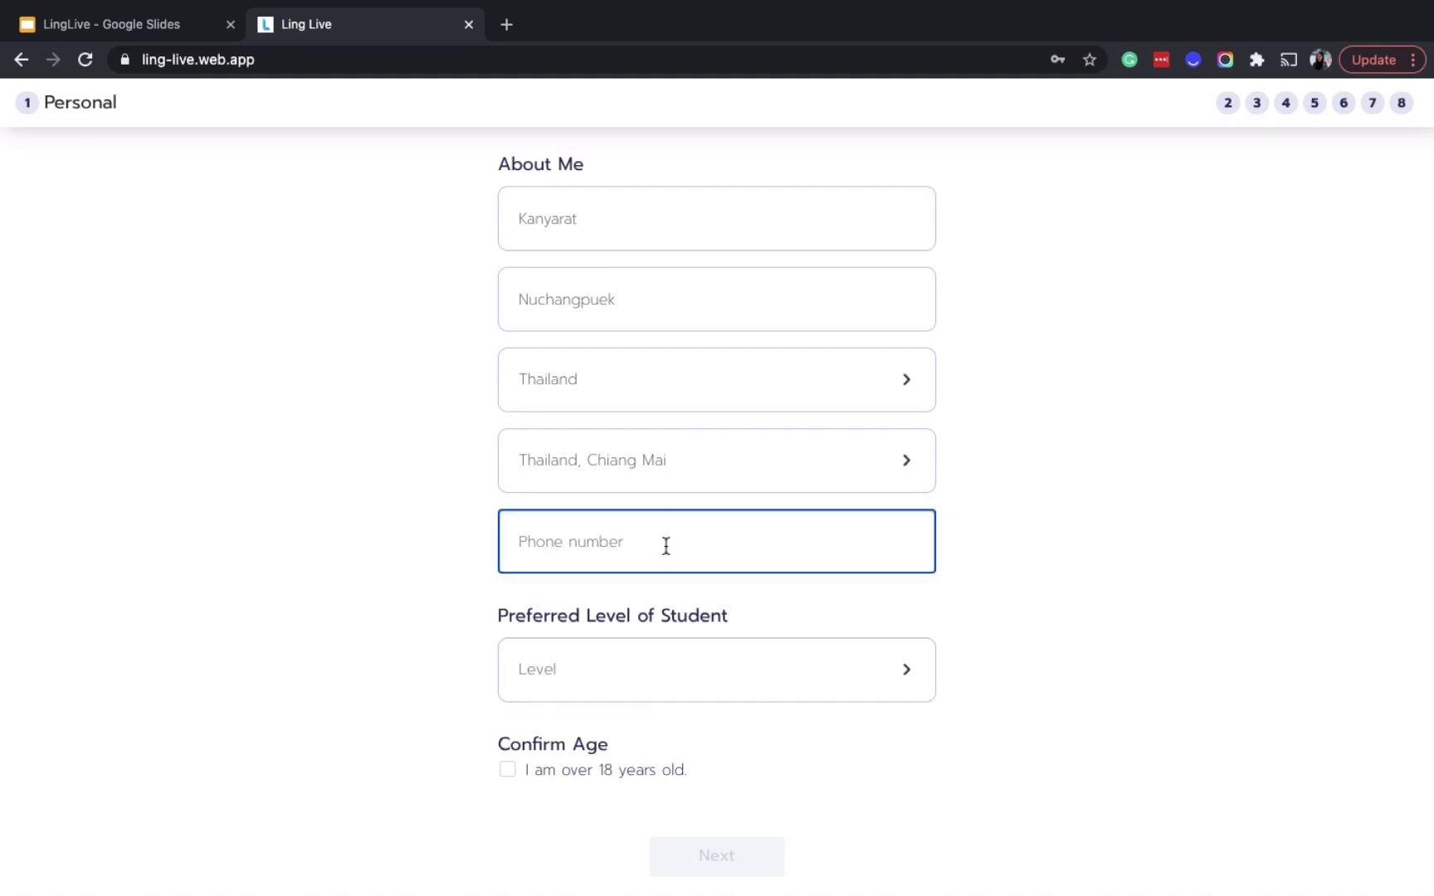
{"action": "left_click", "coordinate": [1037, 571]}
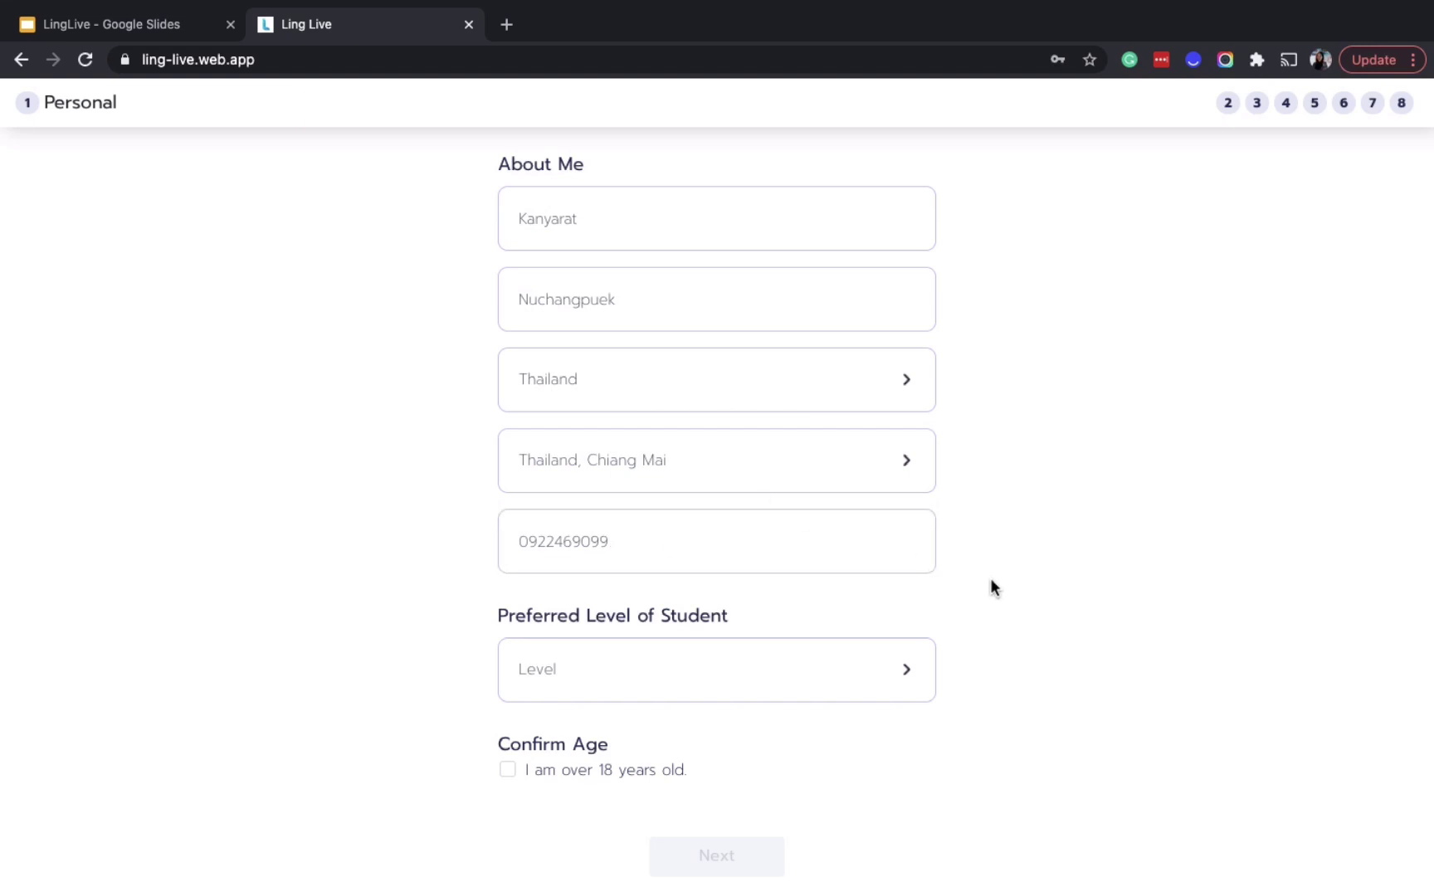
{"action": "left_click", "coordinate": [864, 688]}
{"action": "left_click", "coordinate": [726, 234]}
{"action": "left_click", "coordinate": [508, 770]}
{"action": "left_click", "coordinate": [721, 857]}
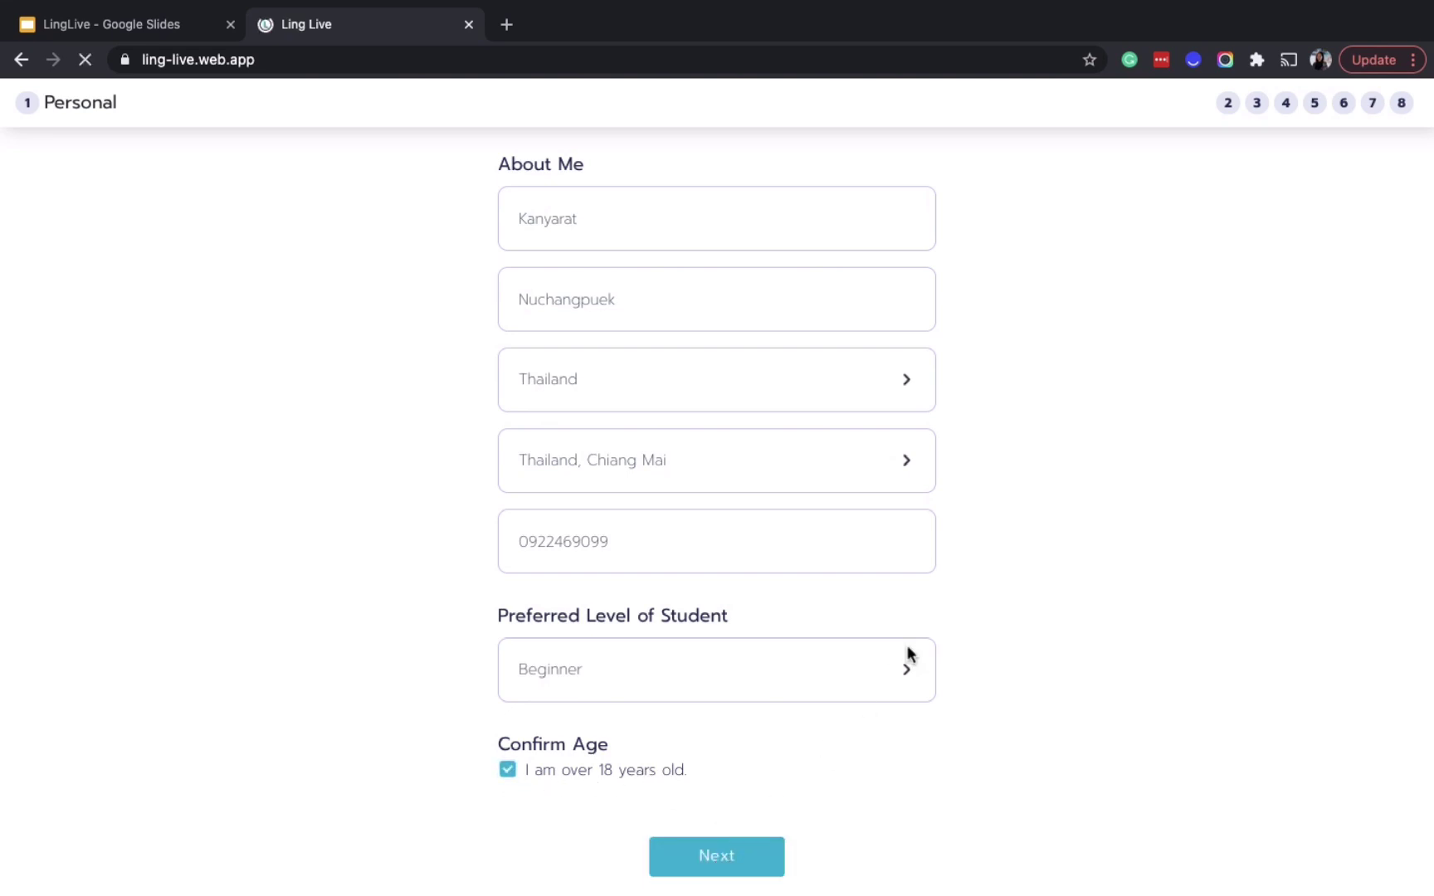
{"action": "left_click", "coordinate": [765, 856]}
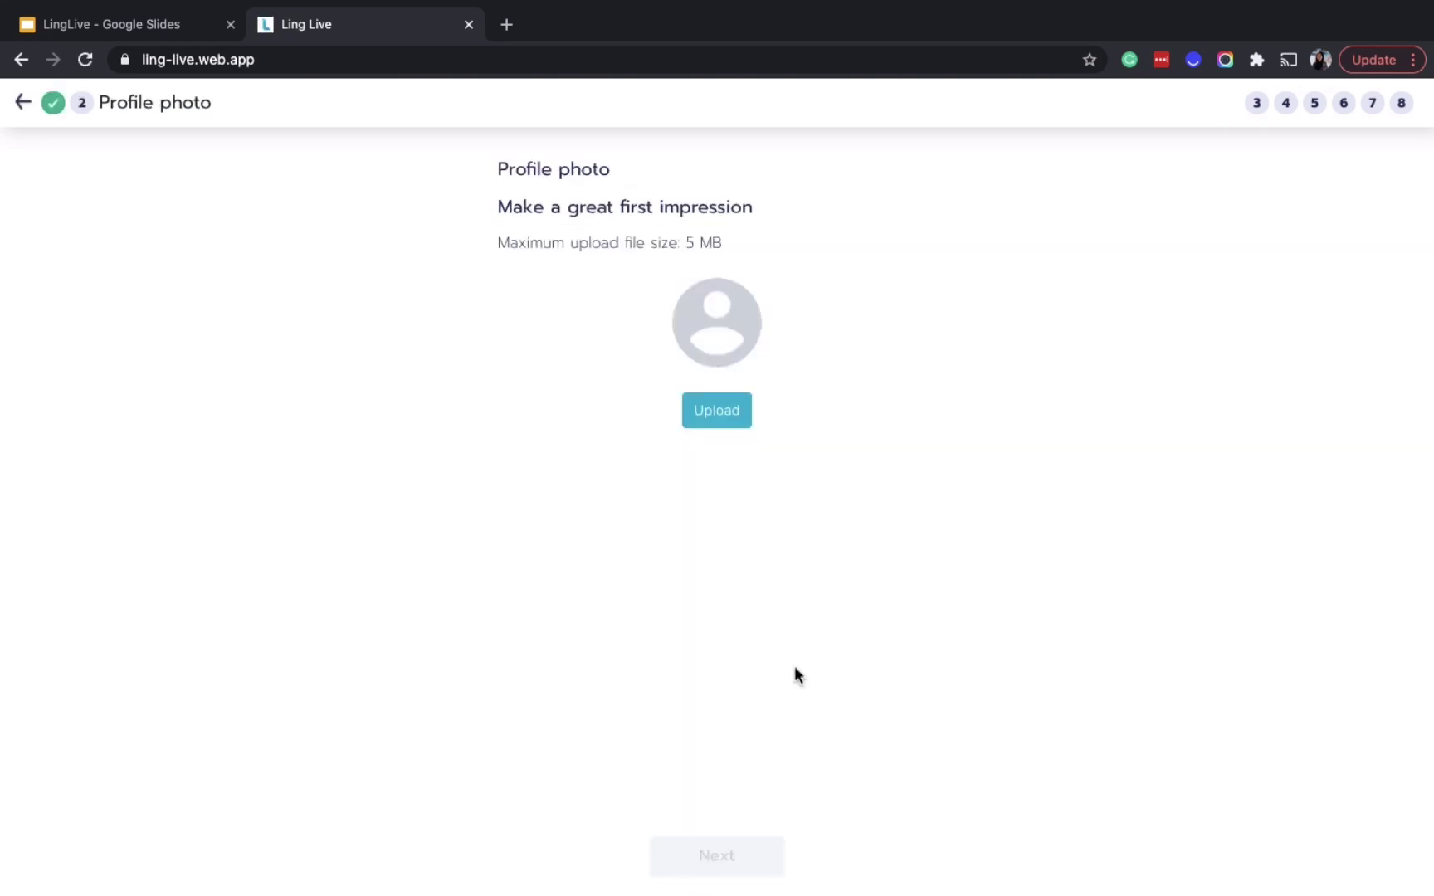
Upload the portrait photo file as the profile picture and continue to About Me
{"action": "left_click", "coordinate": [729, 415]}
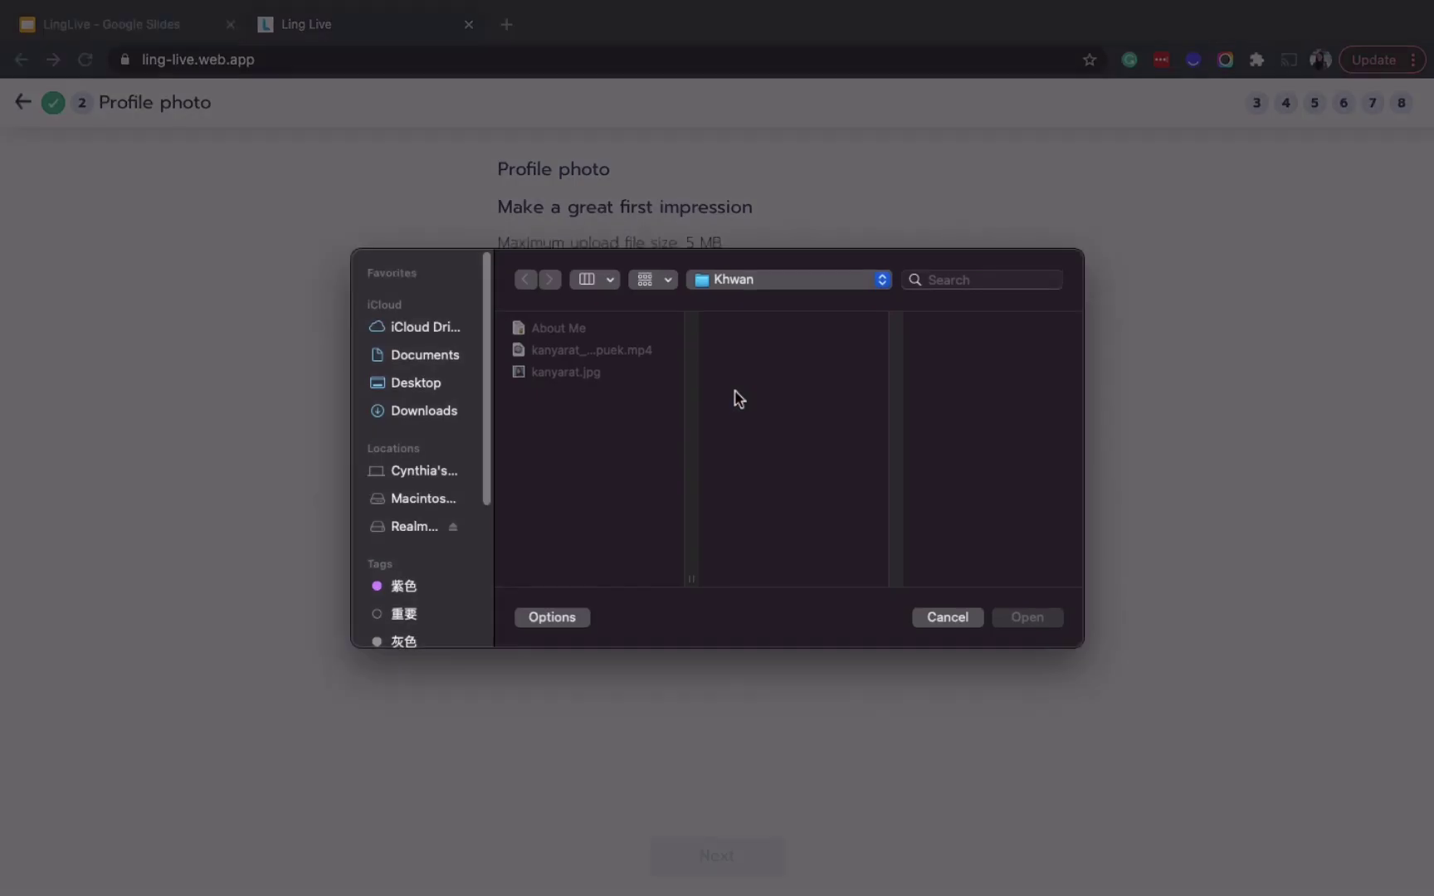
{"action": "left_click", "coordinate": [581, 373]}
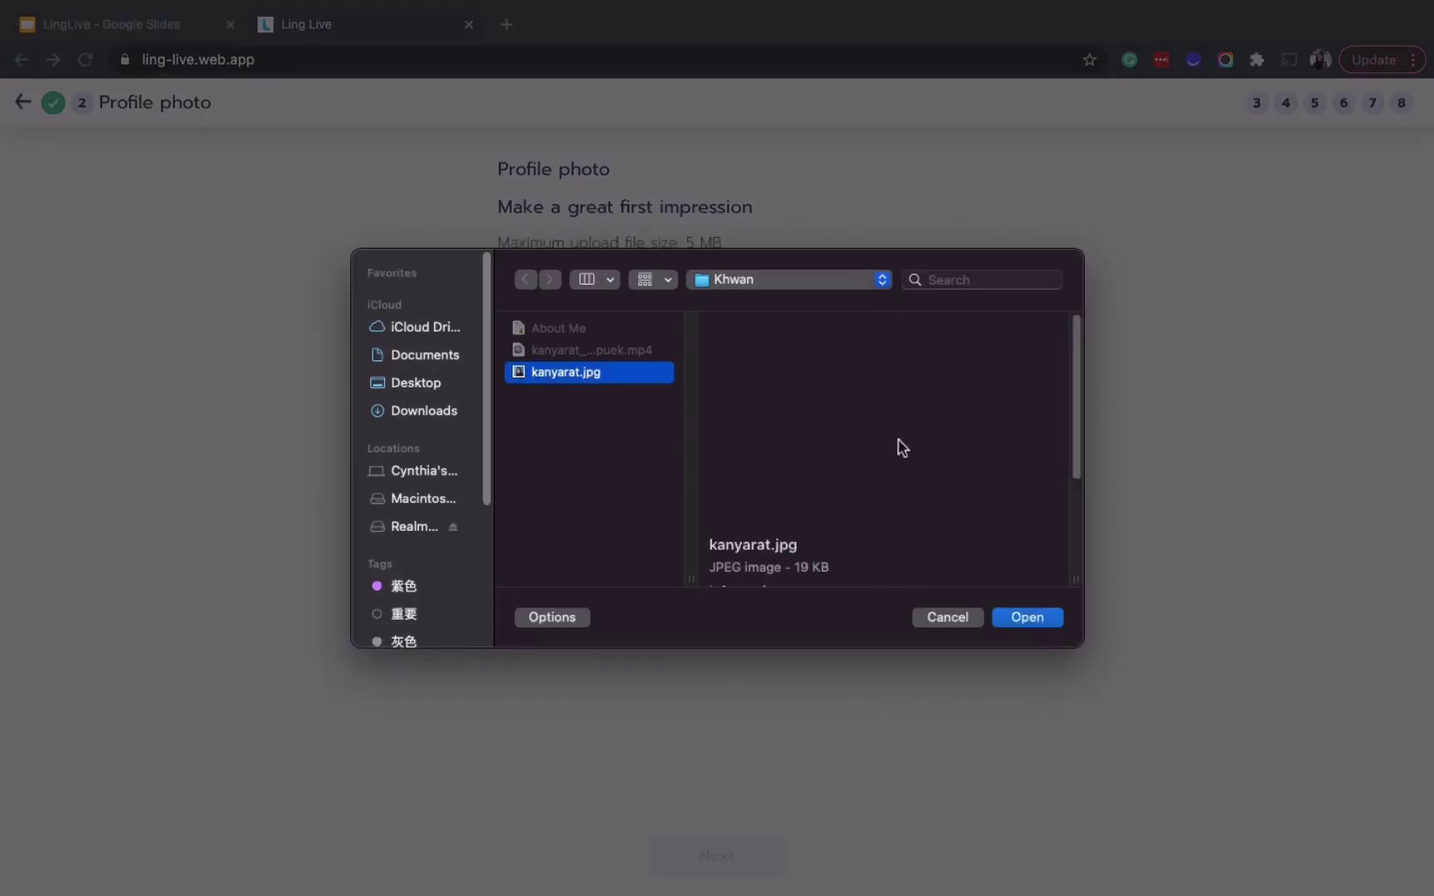
{"action": "left_click", "coordinate": [1021, 624]}
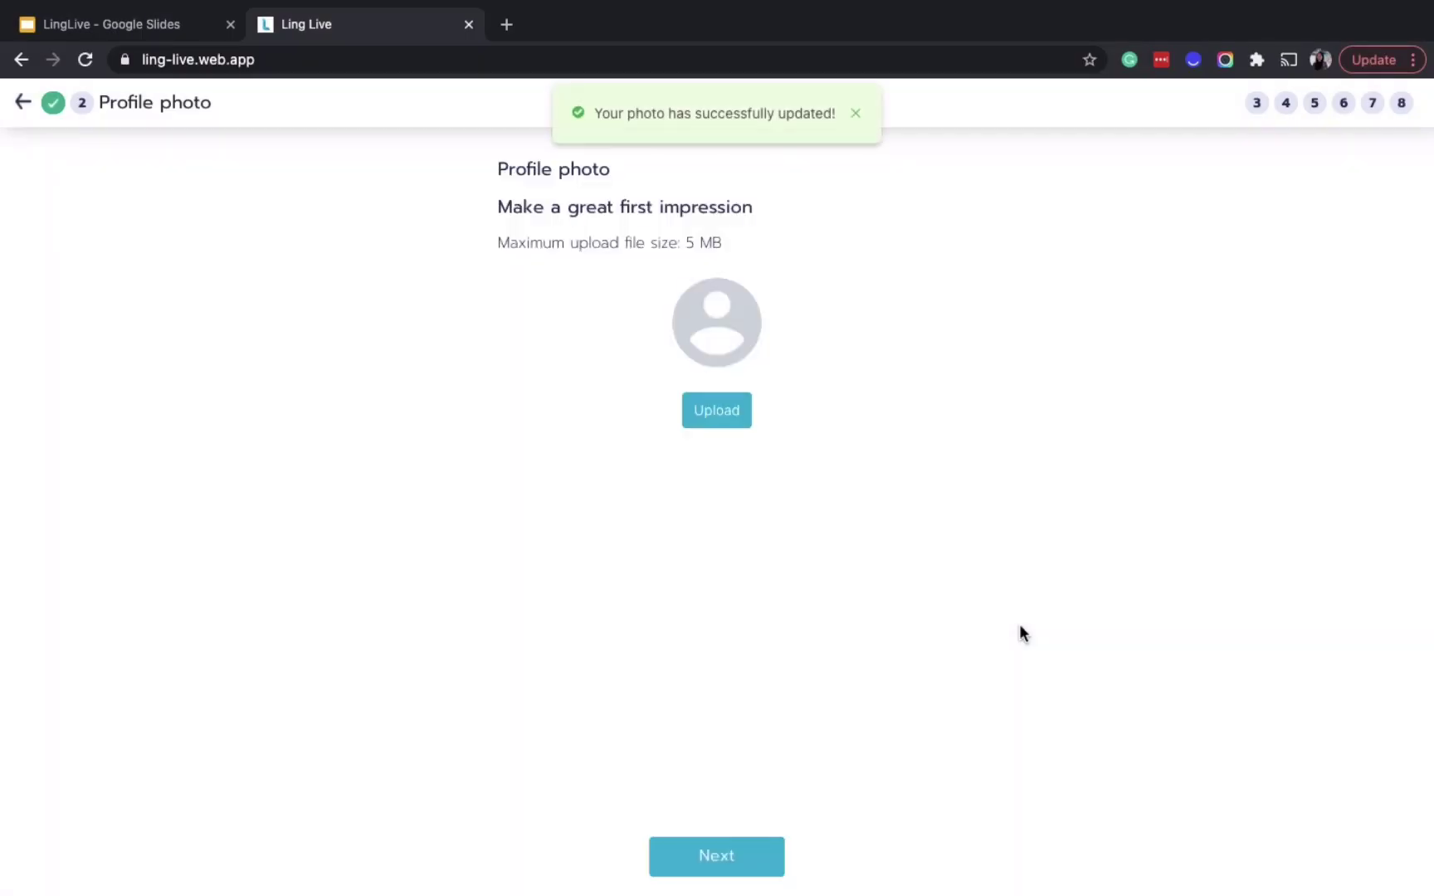
{"action": "left_click_drag", "start_coordinate": [685, 243], "coordinate": [723, 242]}
{"action": "left_click", "coordinate": [703, 863]}
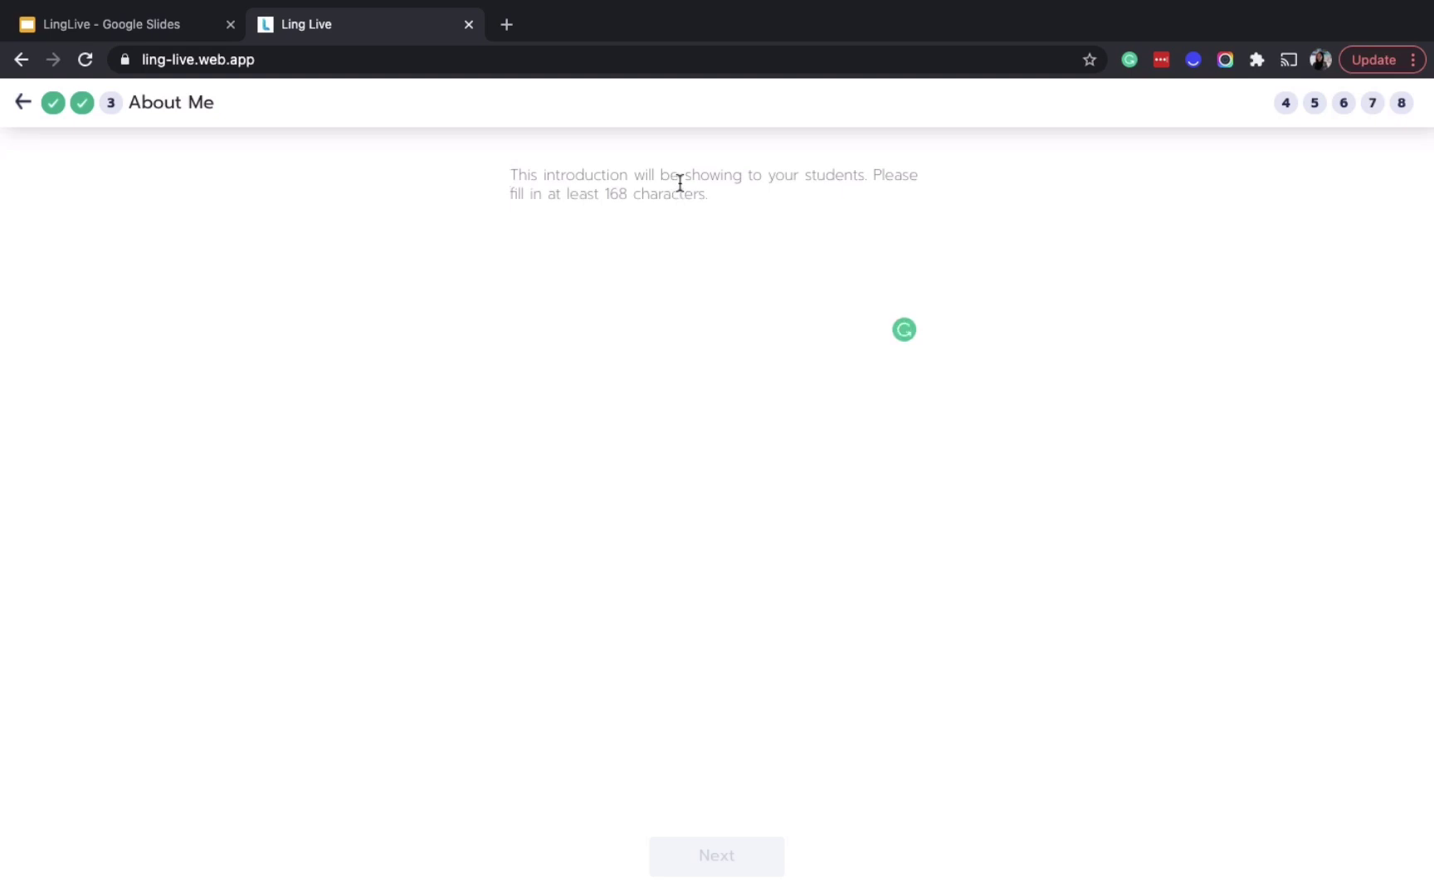
Paste the introduction text, then list Thai as a spoken language at Native level
{"action": "type", "text": "สวัสดีค่ะ Hello everyone, my name is Khwan. I have been teaching the Thai language to foreigners for over 2 years. My expertise is practicing conversation and reading skills. My class is fun with many games I prepared for. I hope, you will try to learn Thai with me ka."}
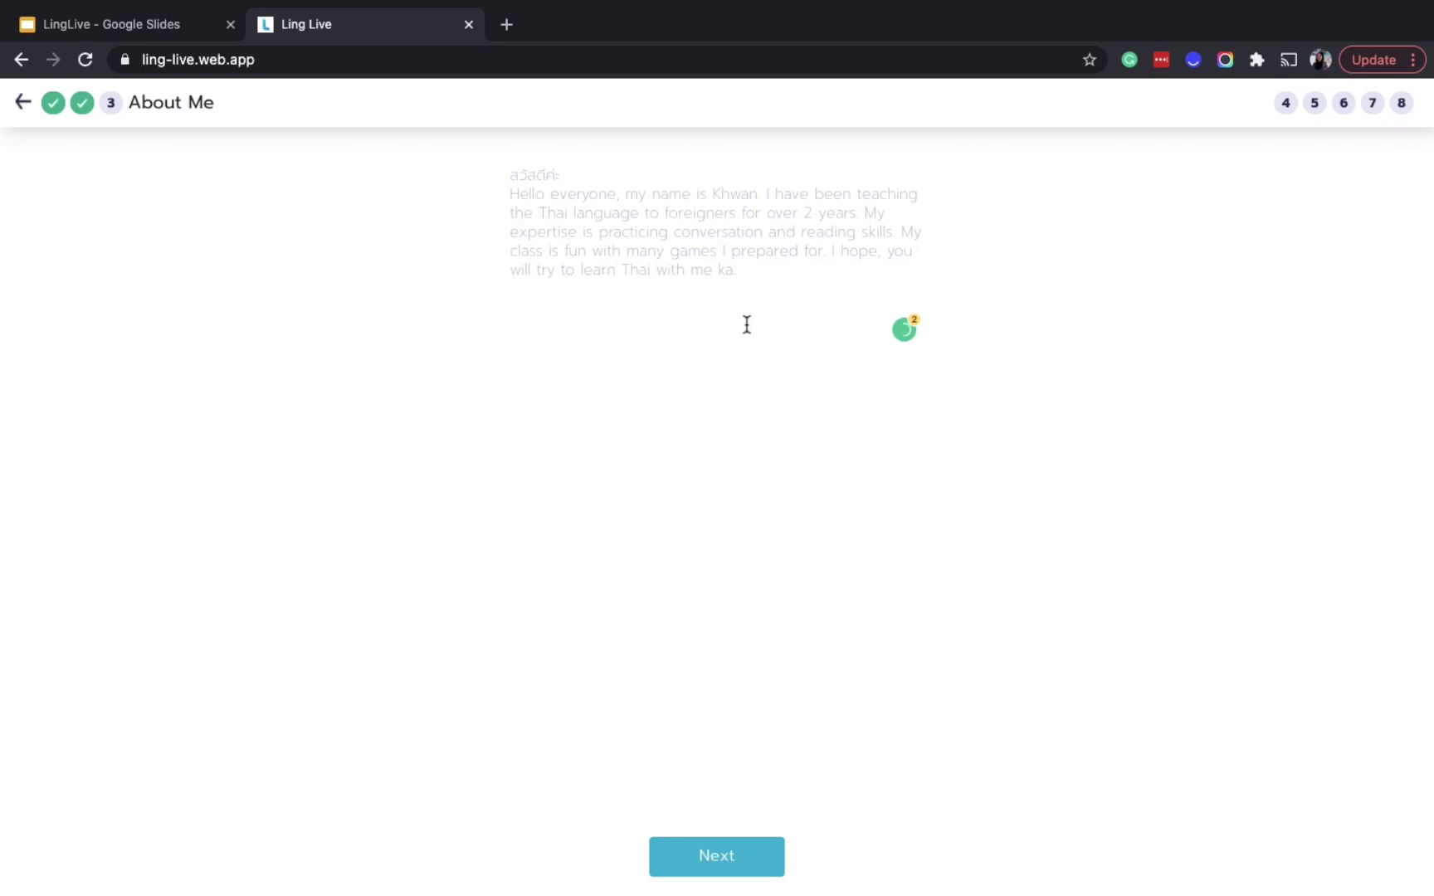
{"action": "left_click", "coordinate": [691, 860]}
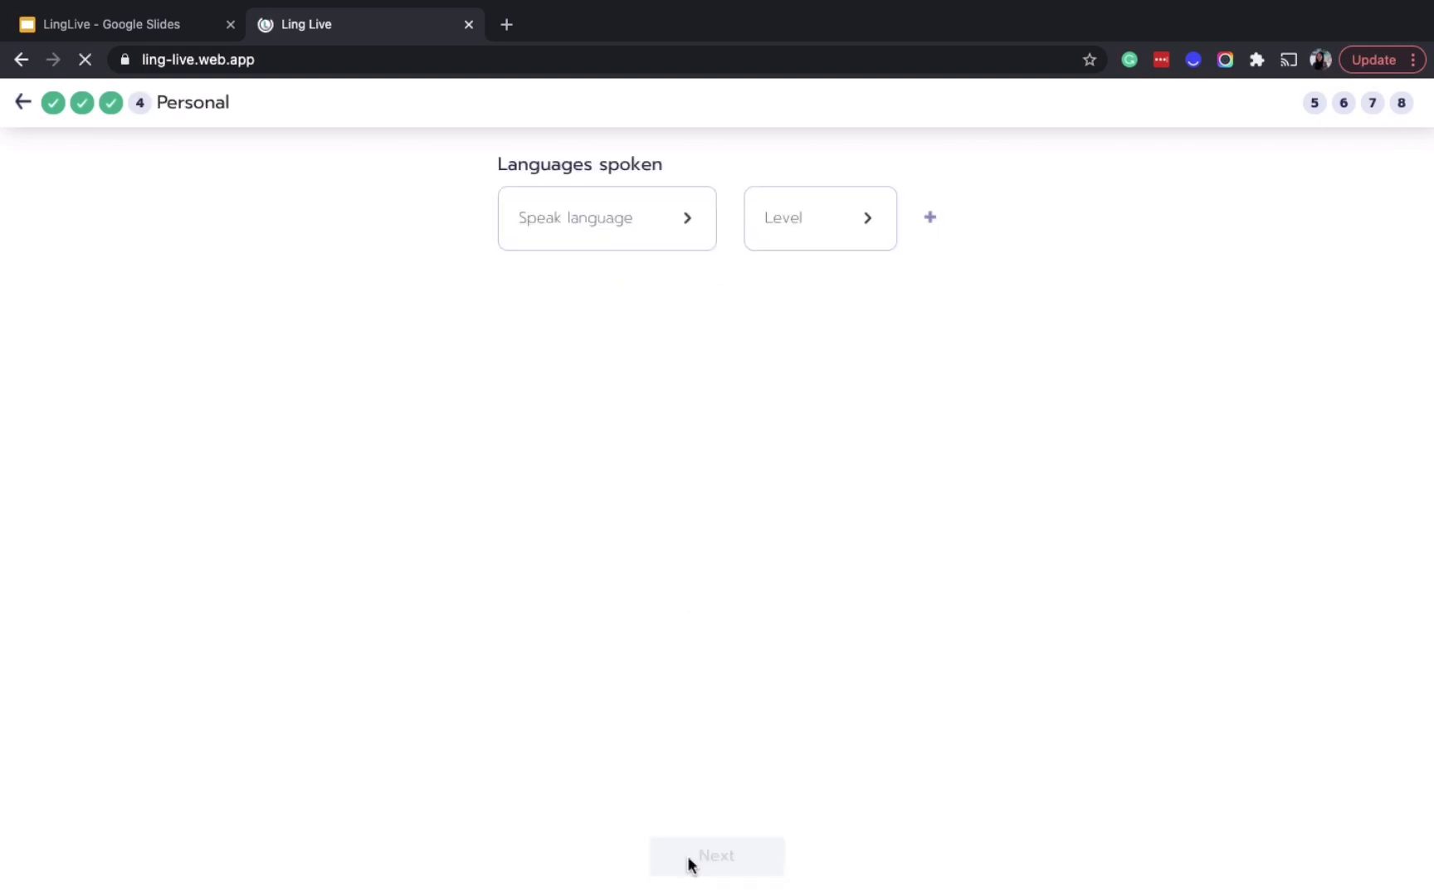
{"action": "left_click", "coordinate": [691, 221]}
{"action": "left_click", "coordinate": [710, 238]}
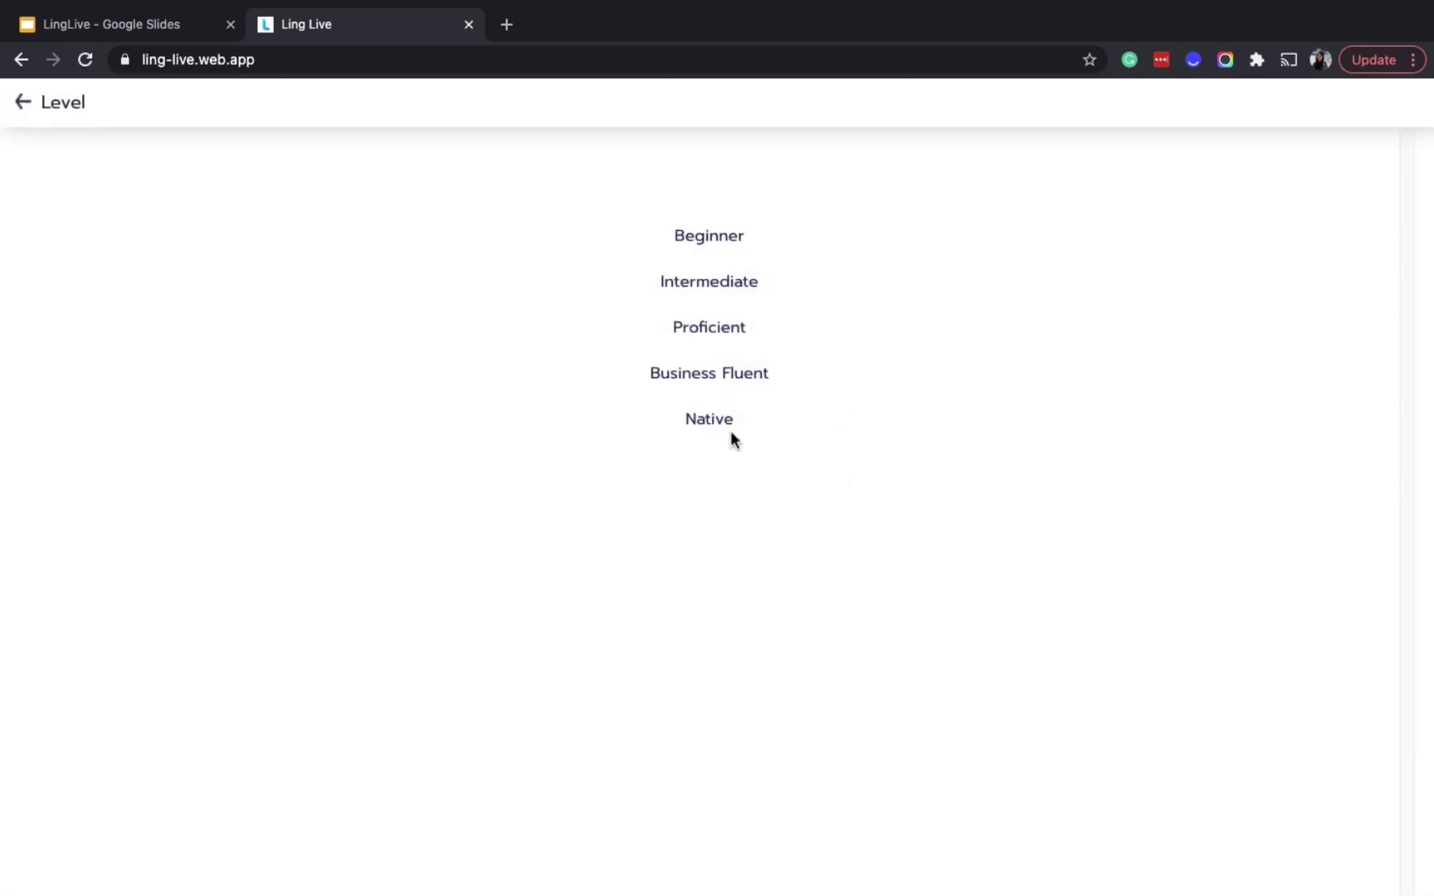
{"action": "left_click", "coordinate": [731, 433]}
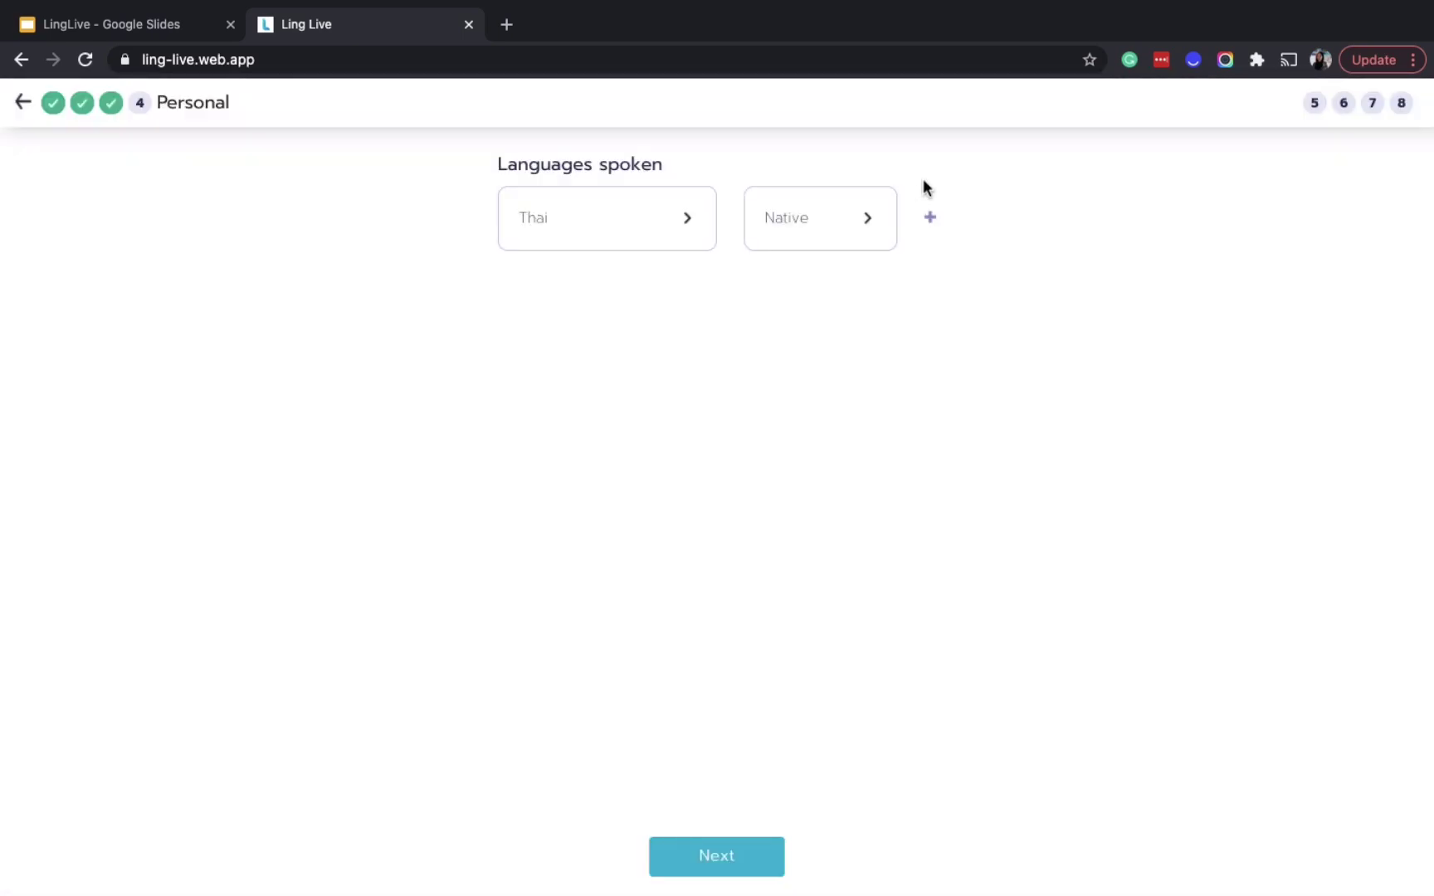
Add English at Business Fluent level as a second spoken language and continue
{"action": "left_click", "coordinate": [930, 218]}
{"action": "left_click", "coordinate": [656, 314]}
{"action": "left_click", "coordinate": [711, 282]}
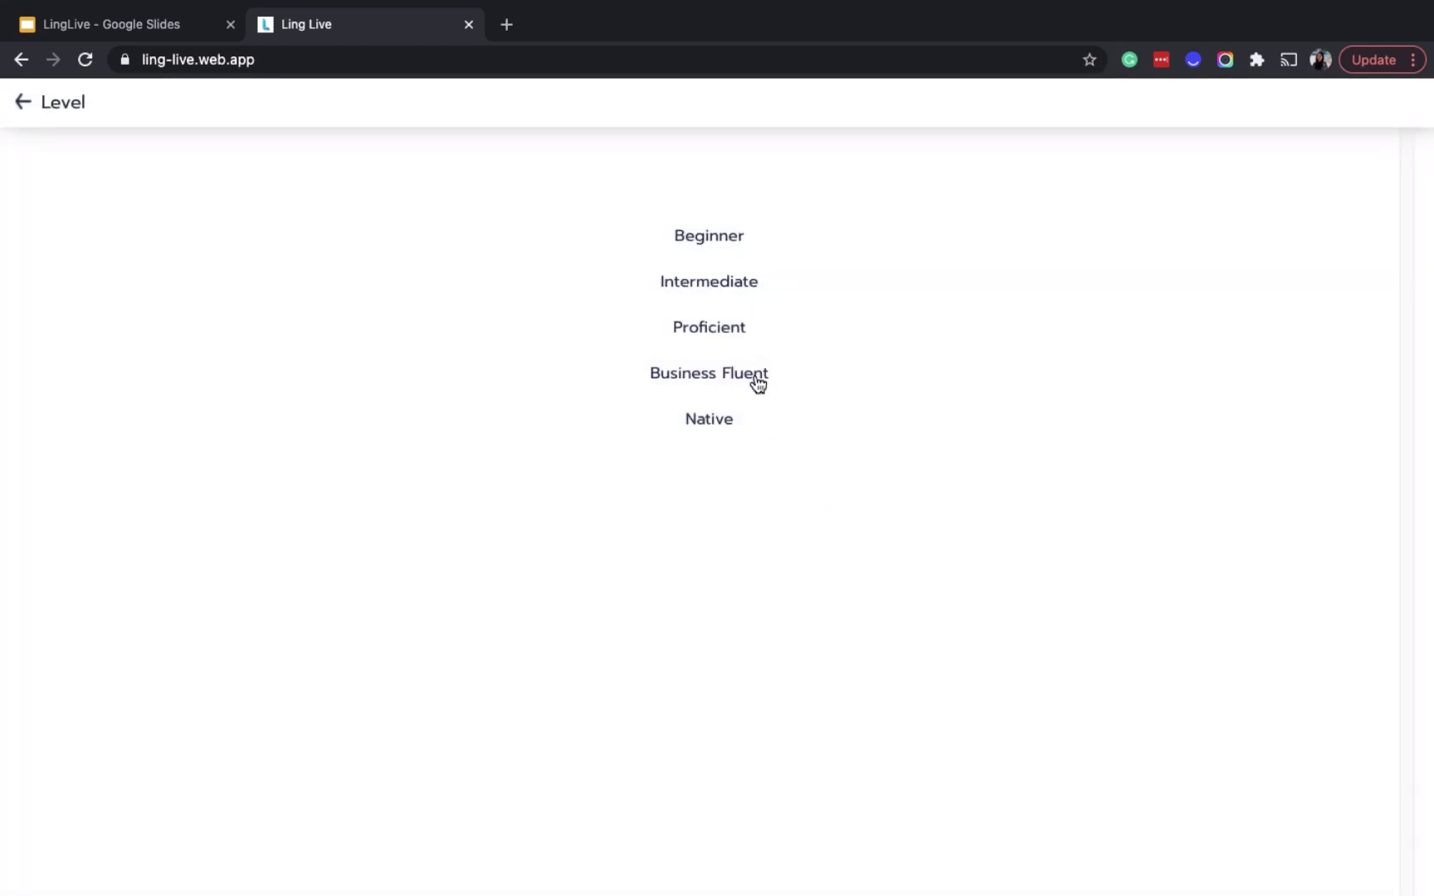
{"action": "left_click", "coordinate": [753, 375]}
{"action": "left_click", "coordinate": [762, 867]}
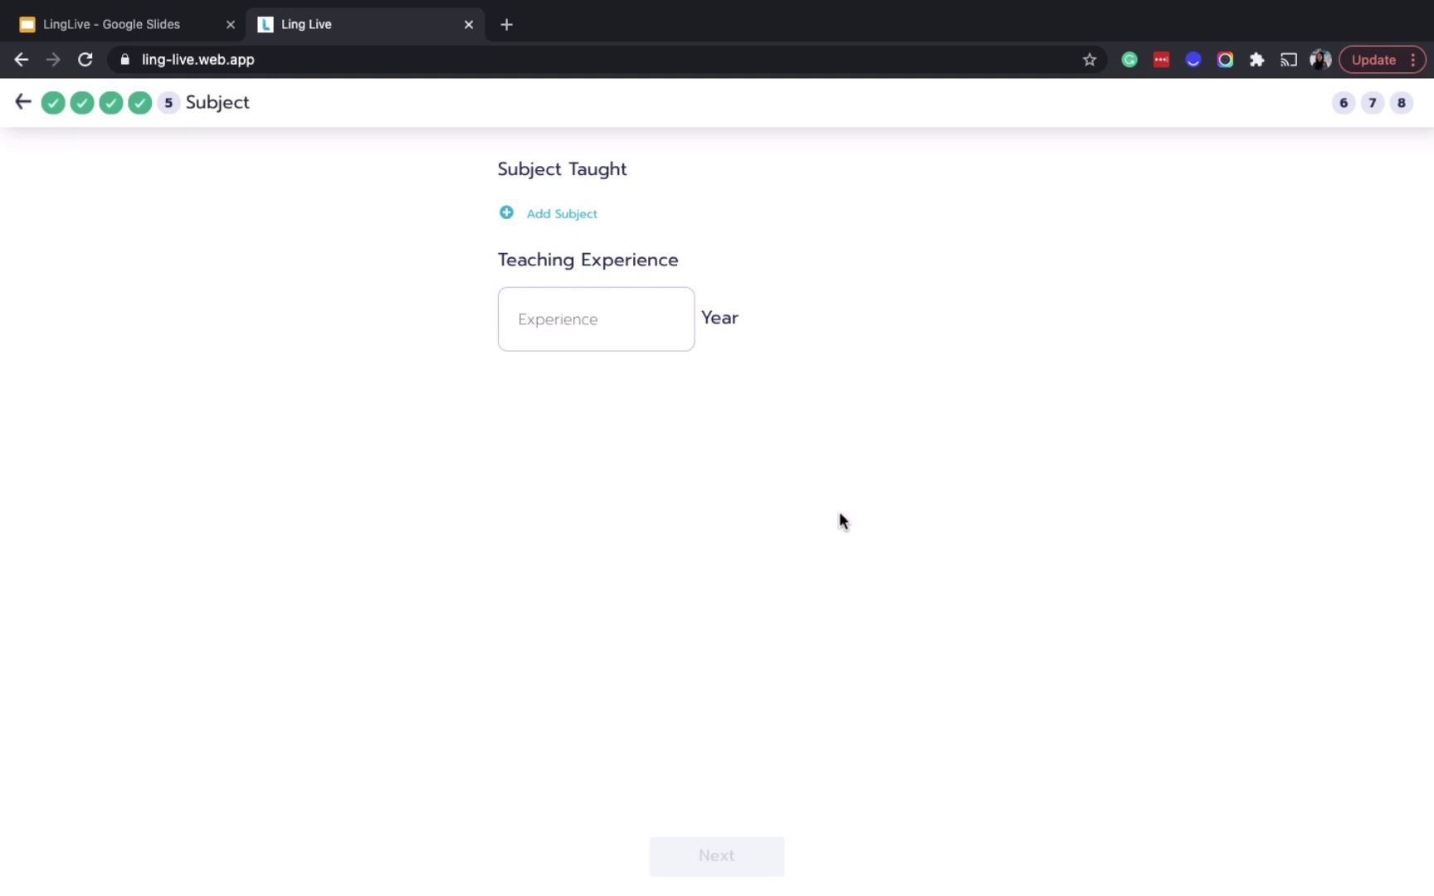
Add the subject Thai For Beginners at a rate of 10 USD per hour
{"action": "left_click", "coordinate": [580, 215]}
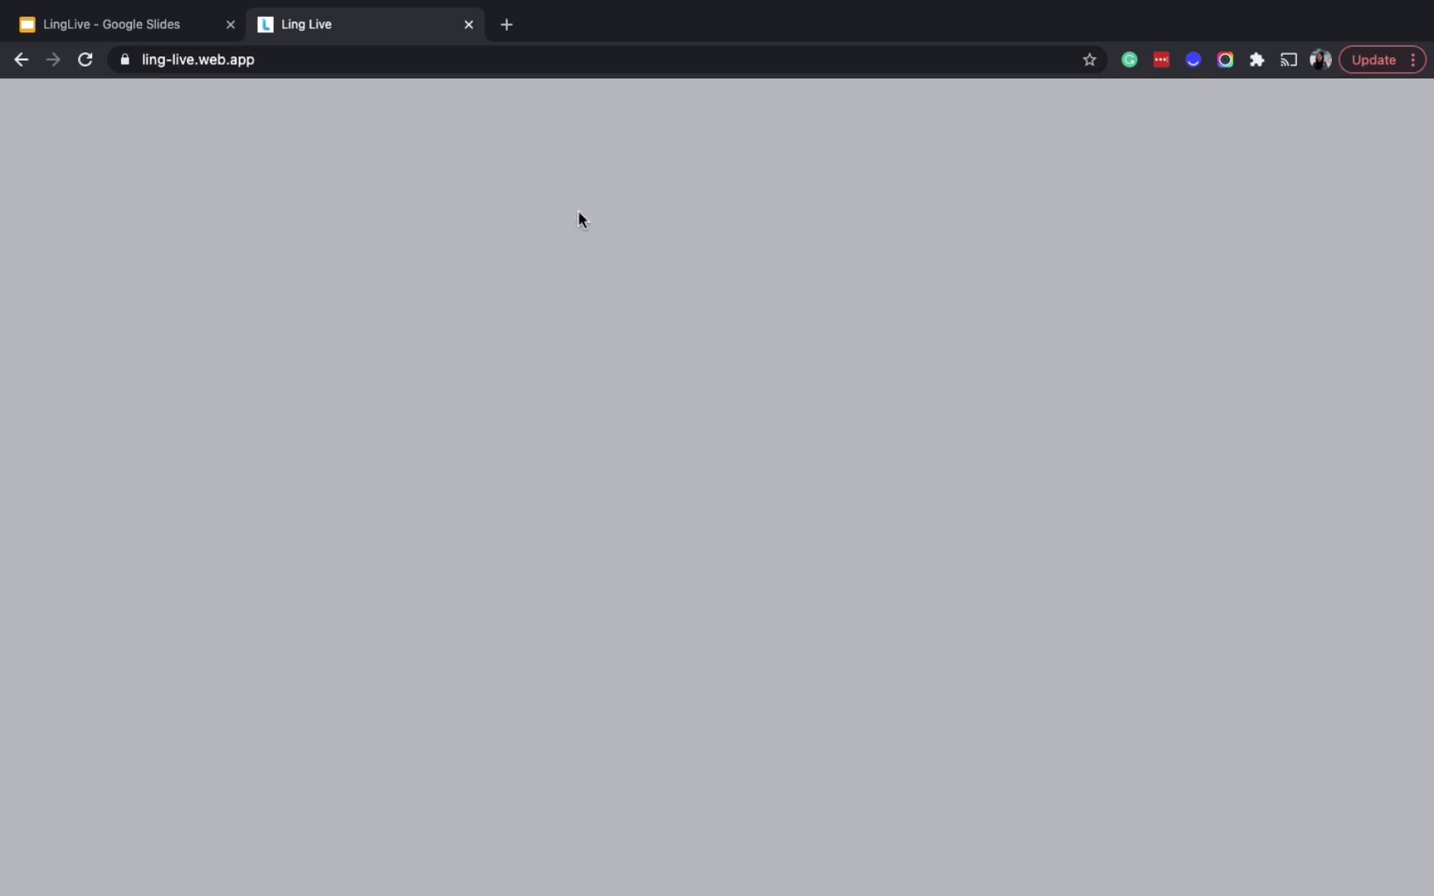
{"action": "left_click", "coordinate": [674, 197]}
{"action": "left_click", "coordinate": [694, 342]}
{"action": "left_click", "coordinate": [664, 277]}
{"action": "type", "text": "10"}
{"action": "left_click", "coordinate": [765, 404]}
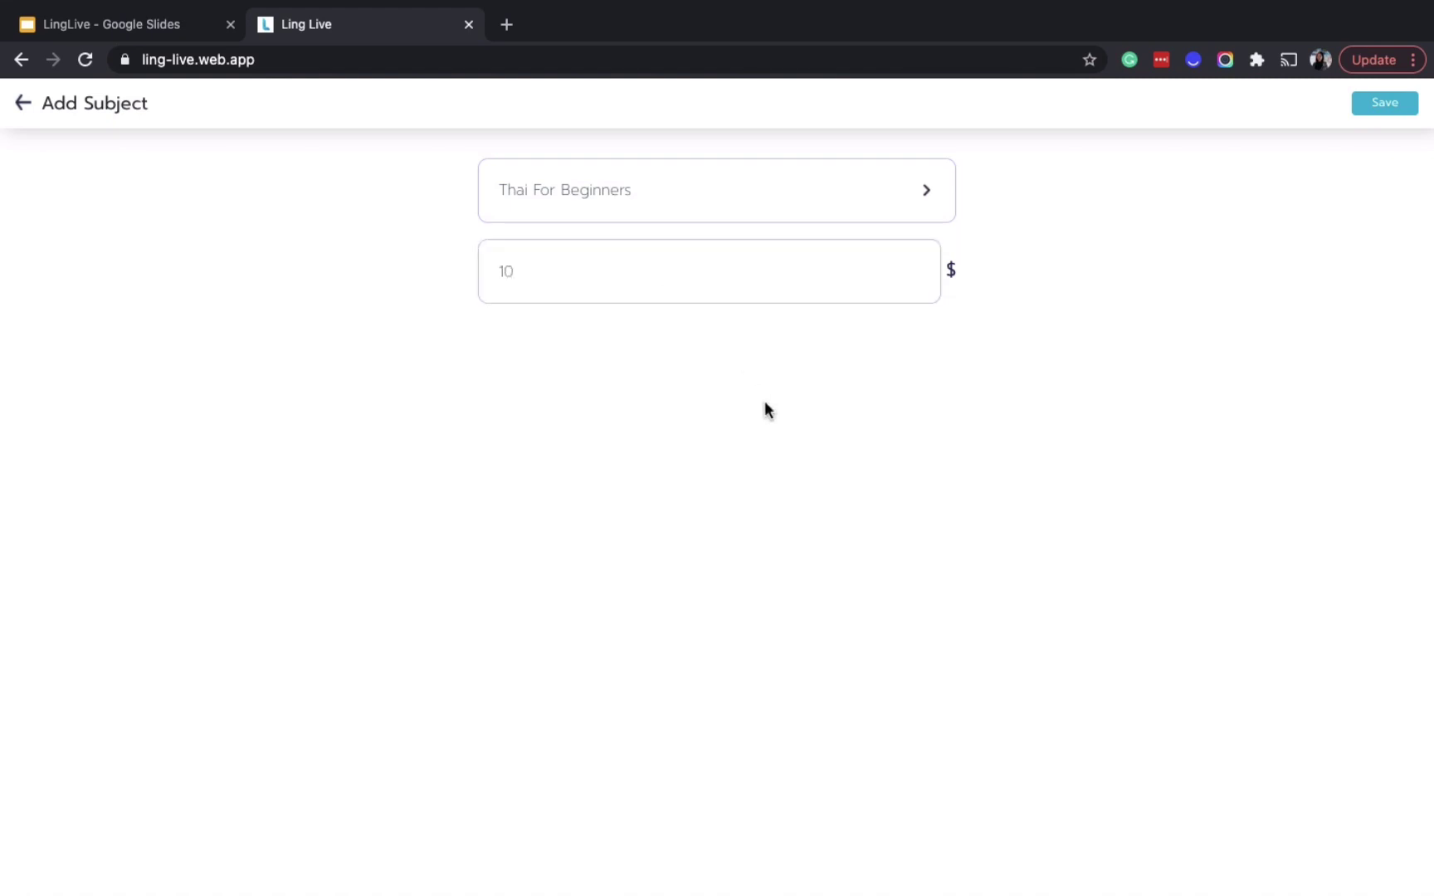
{"action": "left_click", "coordinate": [1371, 113]}
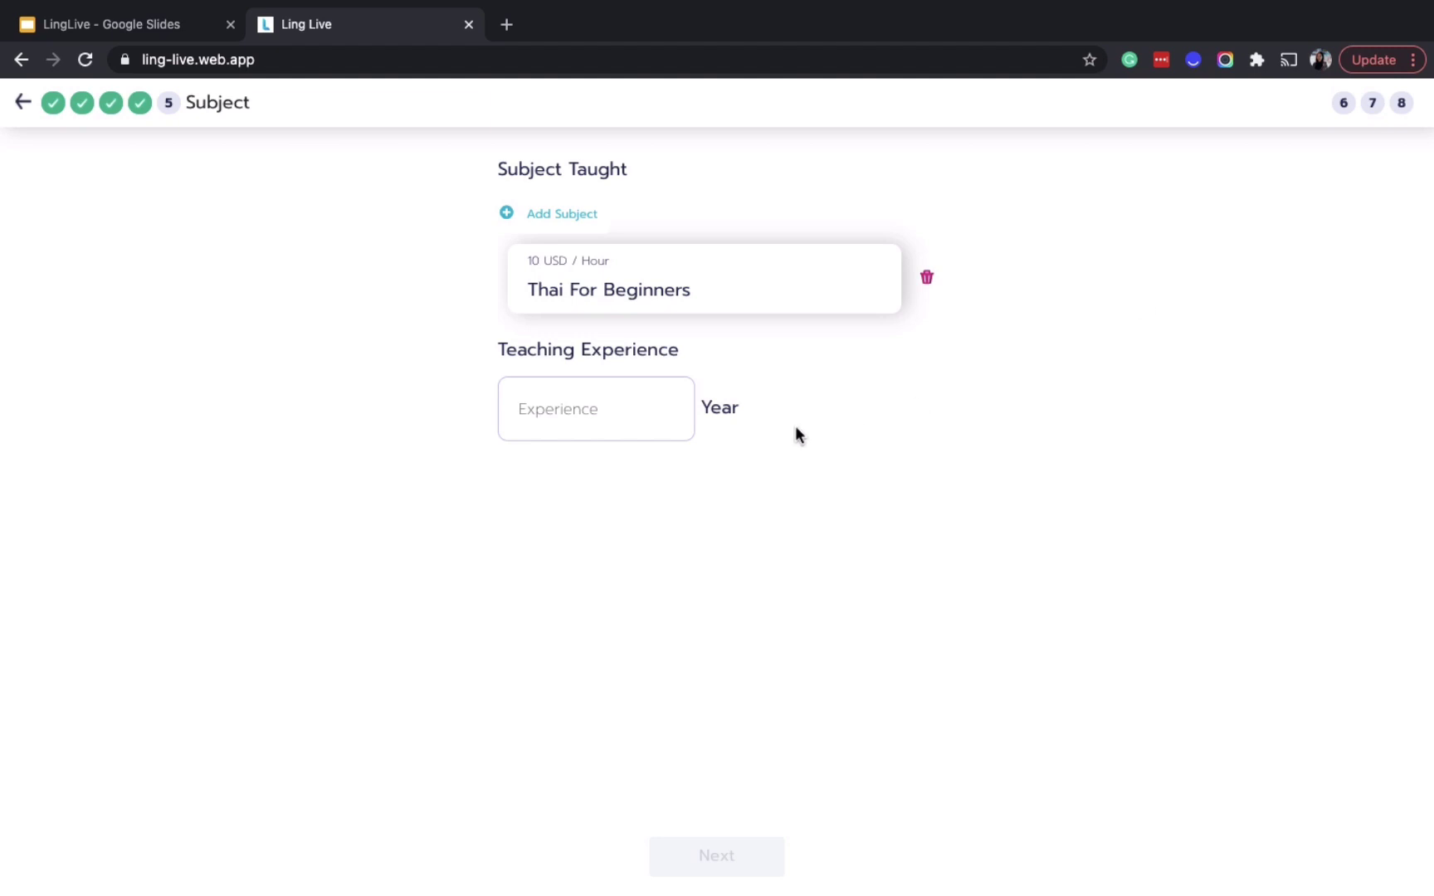
Enter 2 years of teaching experience and advance to the Education step
{"action": "left_click", "coordinate": [574, 401]}
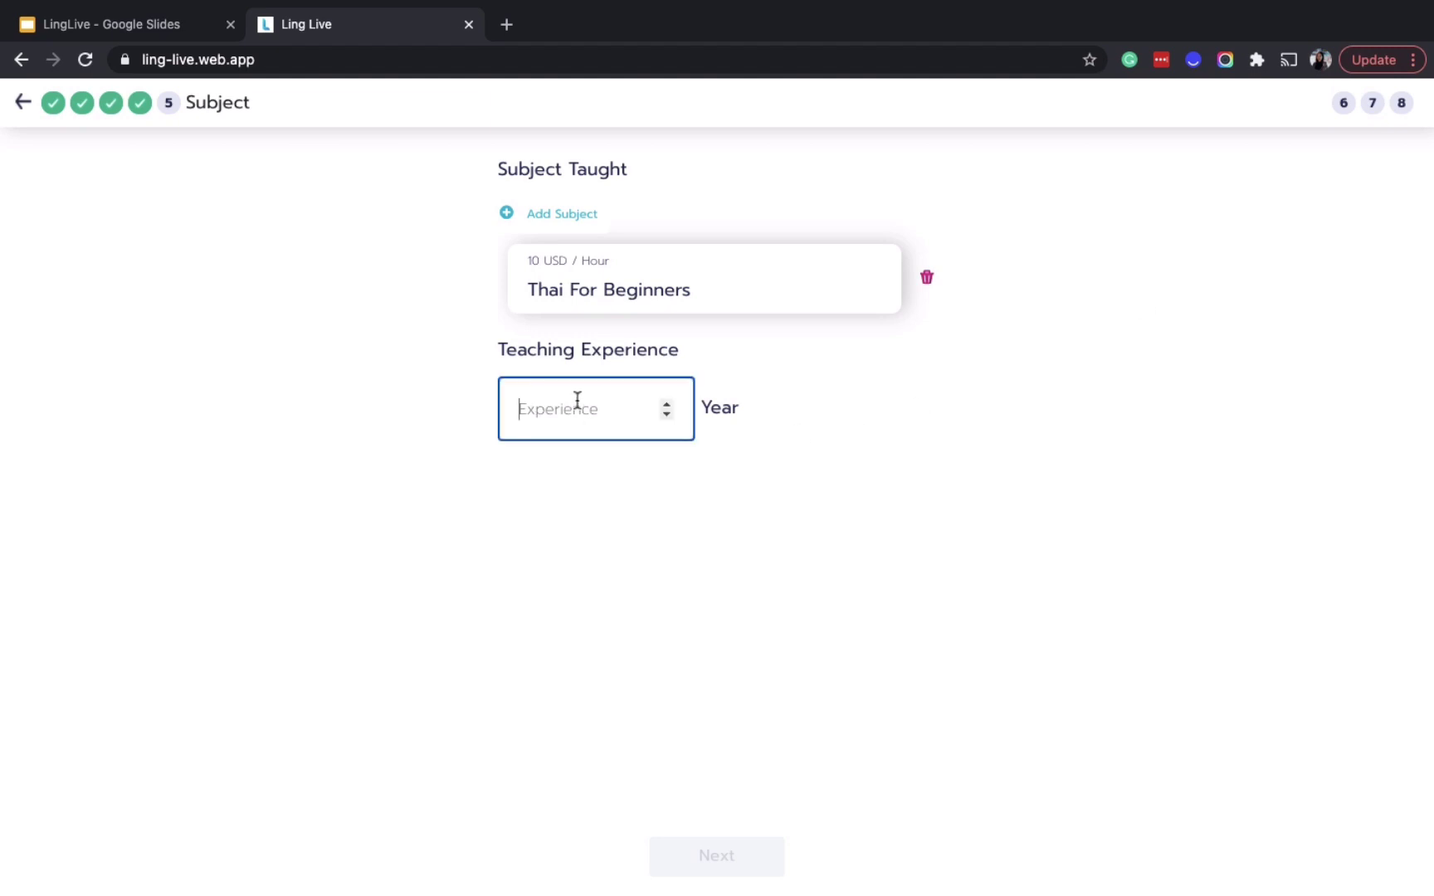
{"action": "type", "text": "2"}
{"action": "left_click", "coordinate": [863, 453]}
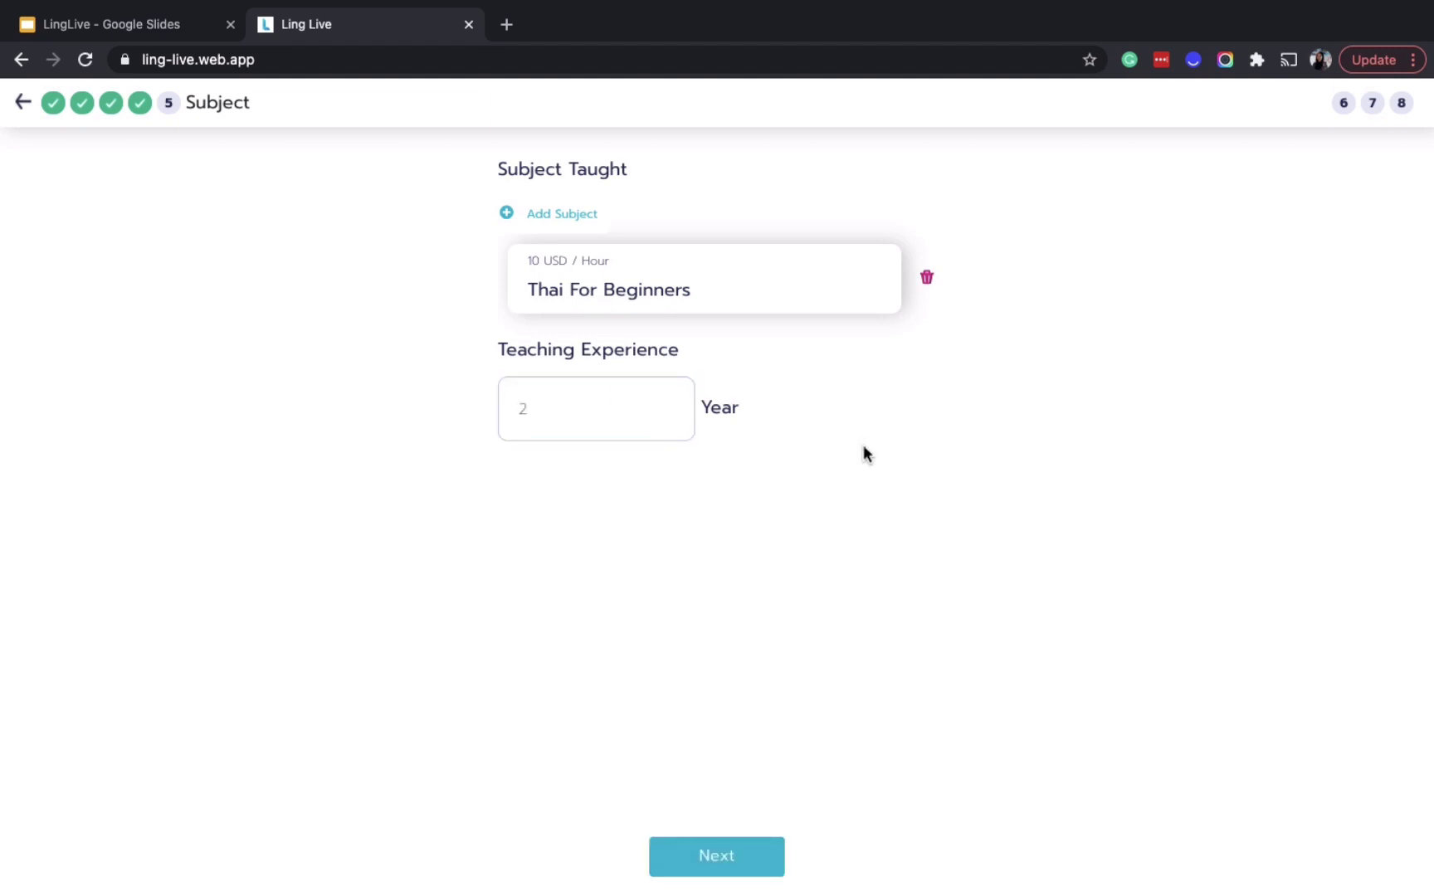
{"action": "left_click", "coordinate": [754, 863]}
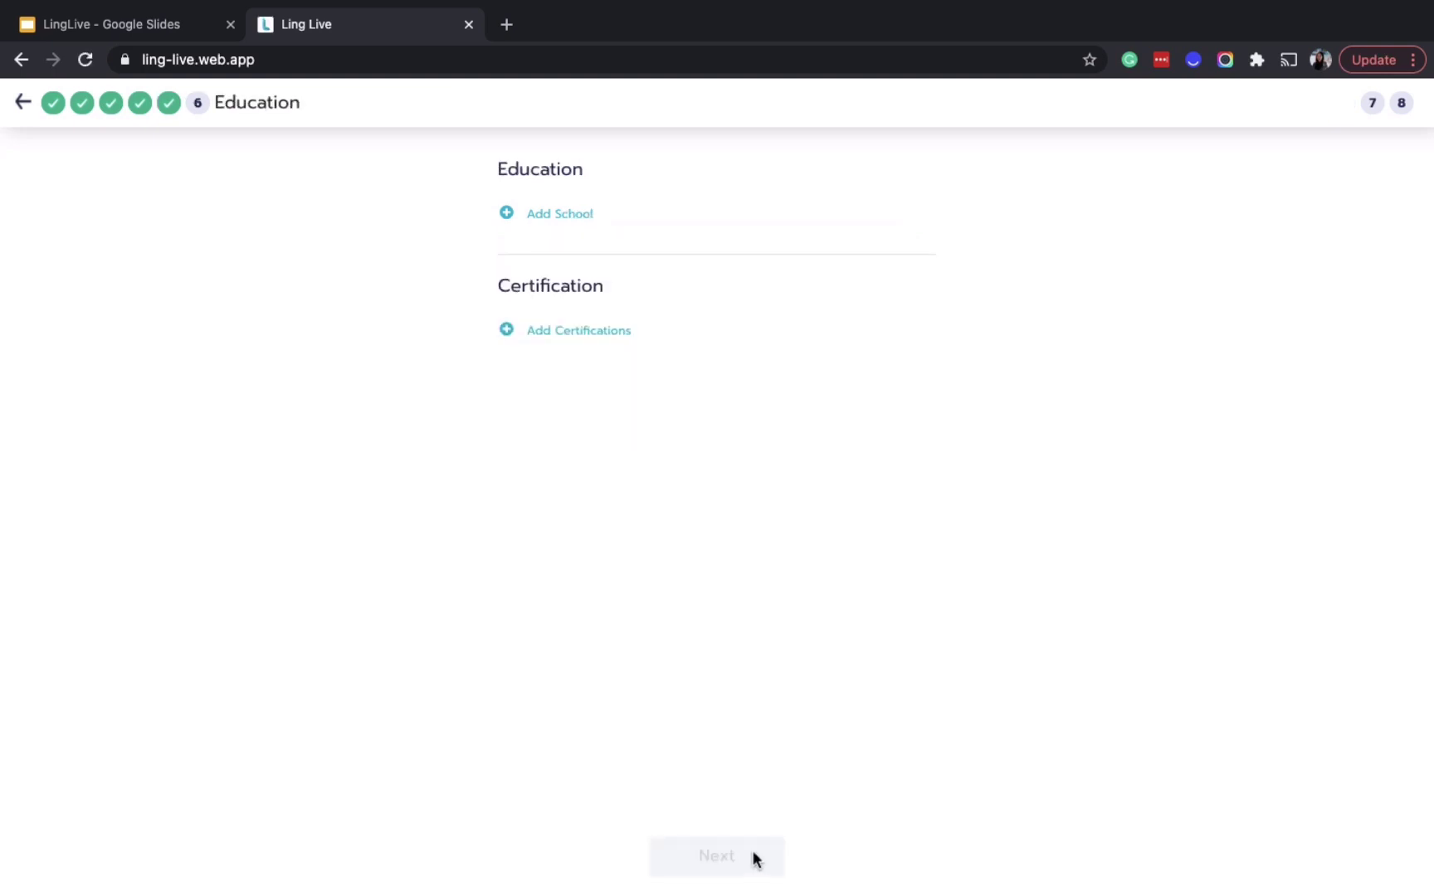
Add a school entry for University of Mannheim spanning 2011 to 2013
{"action": "left_click", "coordinate": [562, 217]}
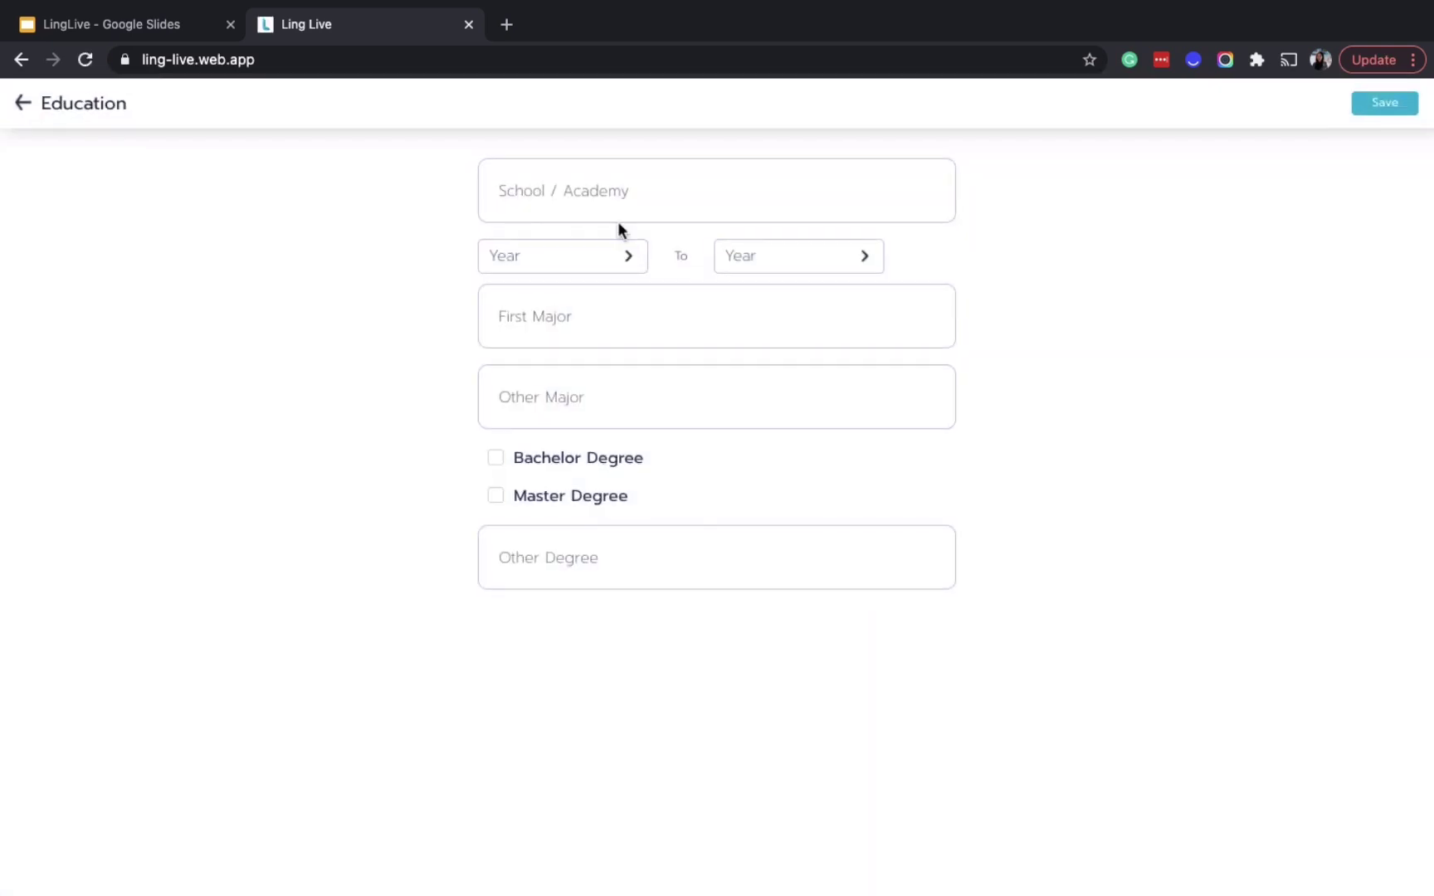
{"action": "left_click", "coordinate": [628, 200]}
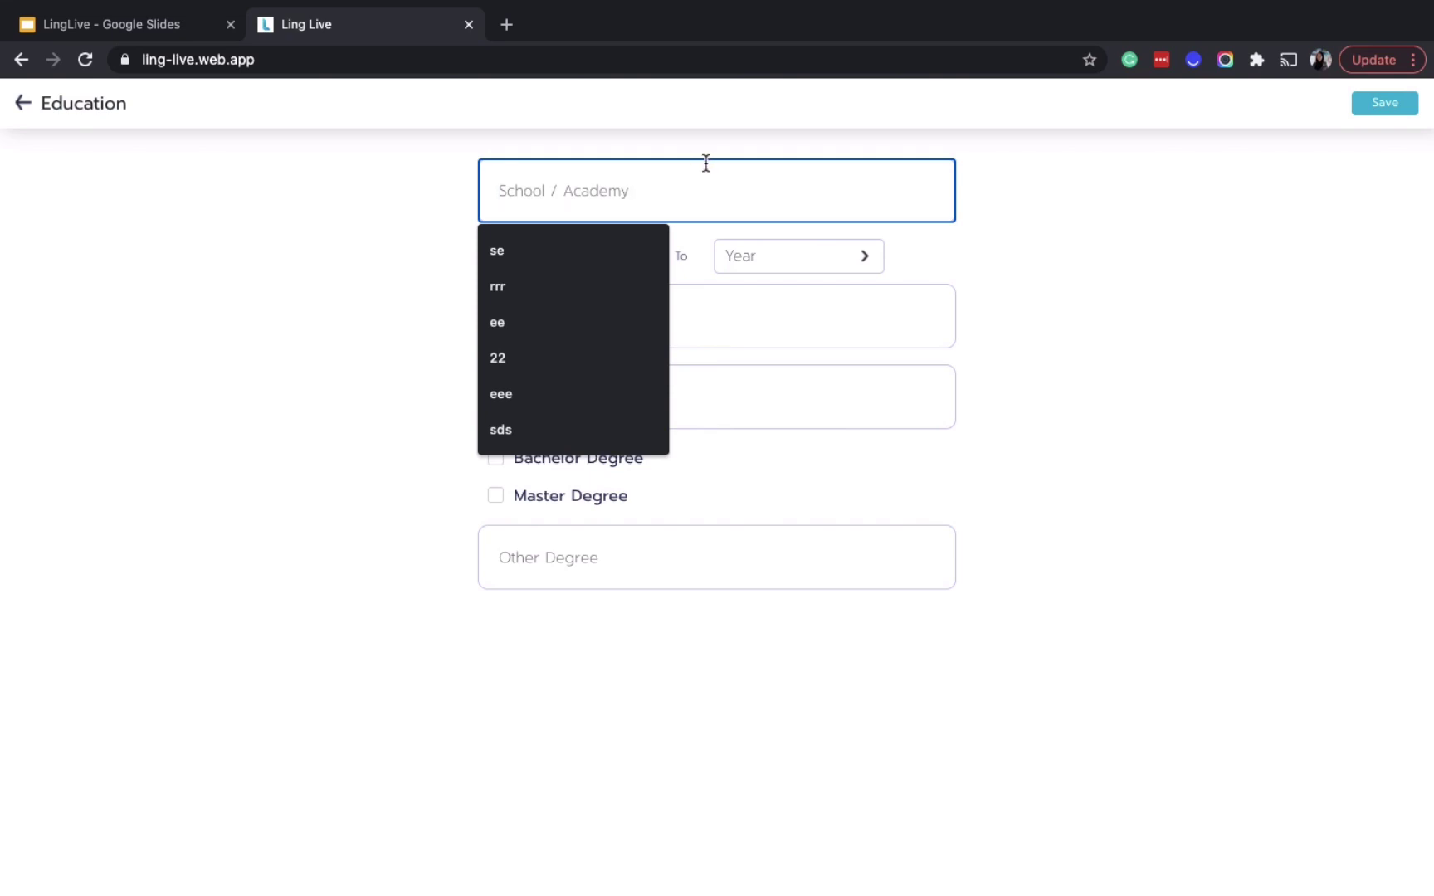
{"action": "type", "text": "University of Mannheim"}
{"action": "key", "text": "Tab"}
{"action": "left_click", "coordinate": [559, 263]}
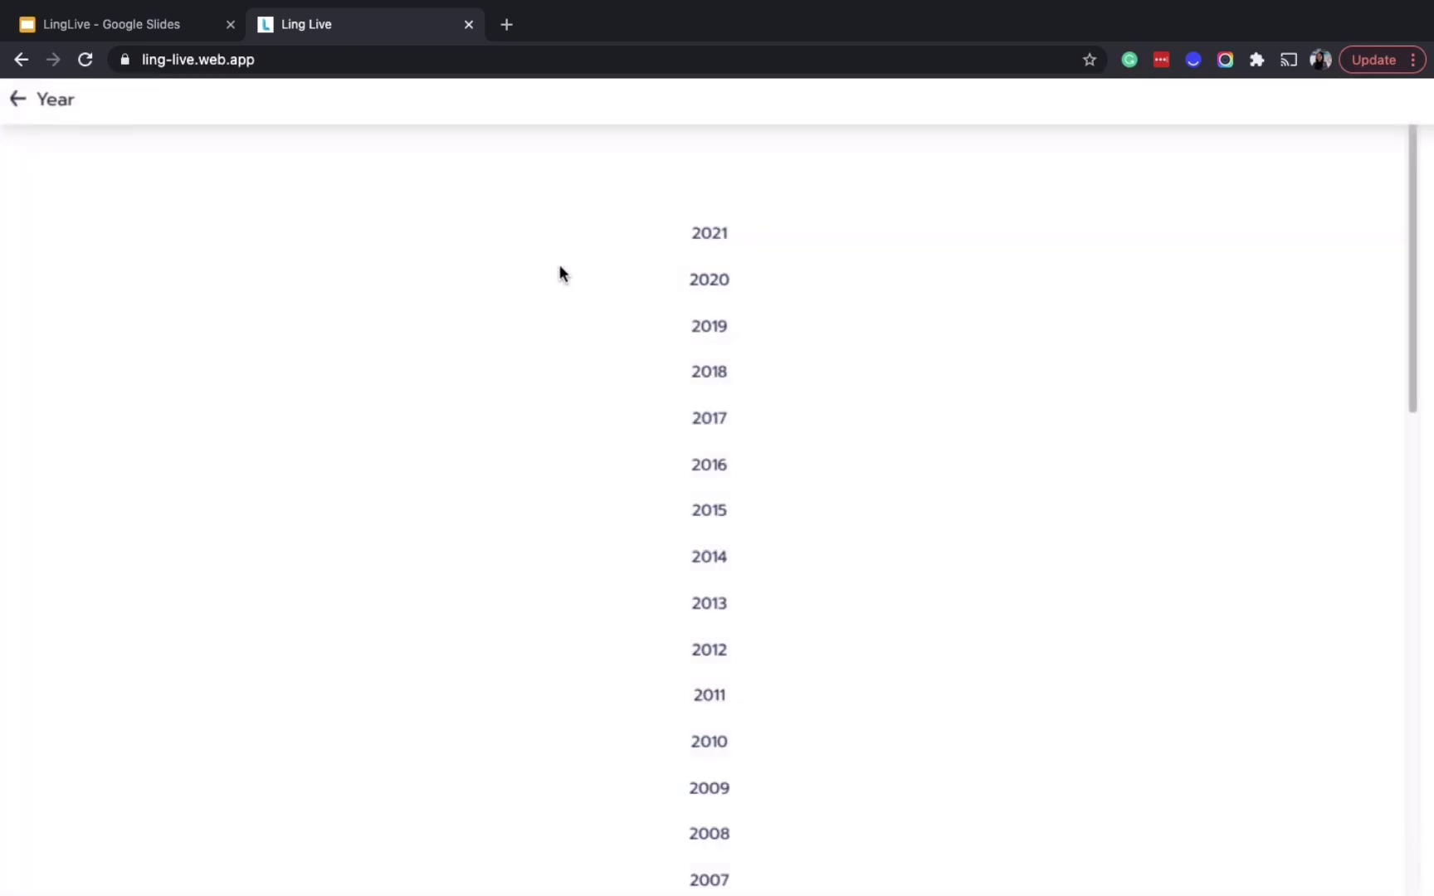
{"action": "left_click", "coordinate": [720, 707]}
{"action": "left_click", "coordinate": [803, 257]}
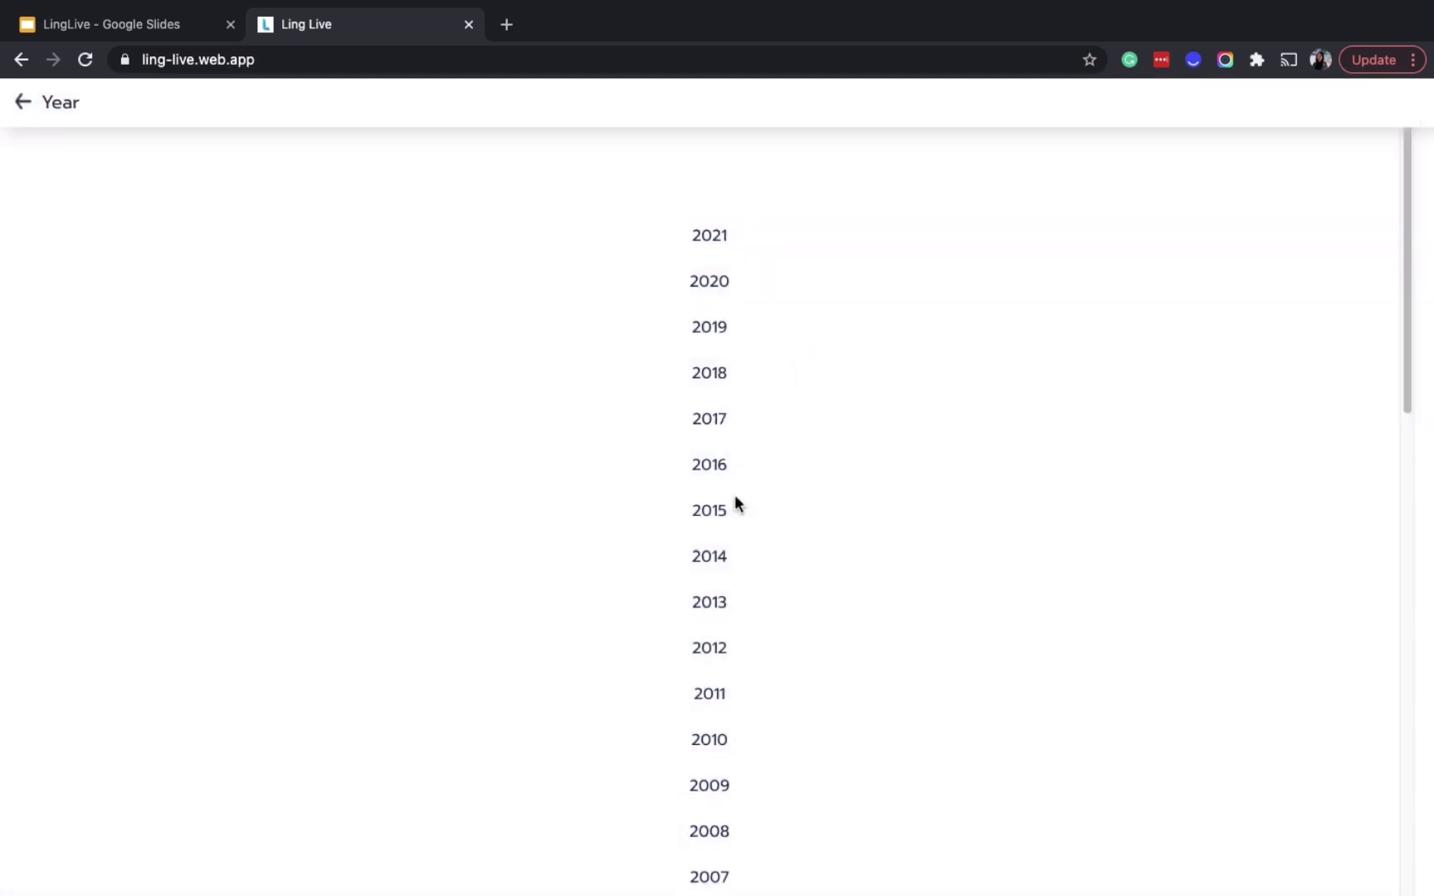
{"action": "left_click", "coordinate": [696, 598]}
Set the major to Information System as a Master Degree, save, and continue
{"action": "left_click", "coordinate": [612, 327]}
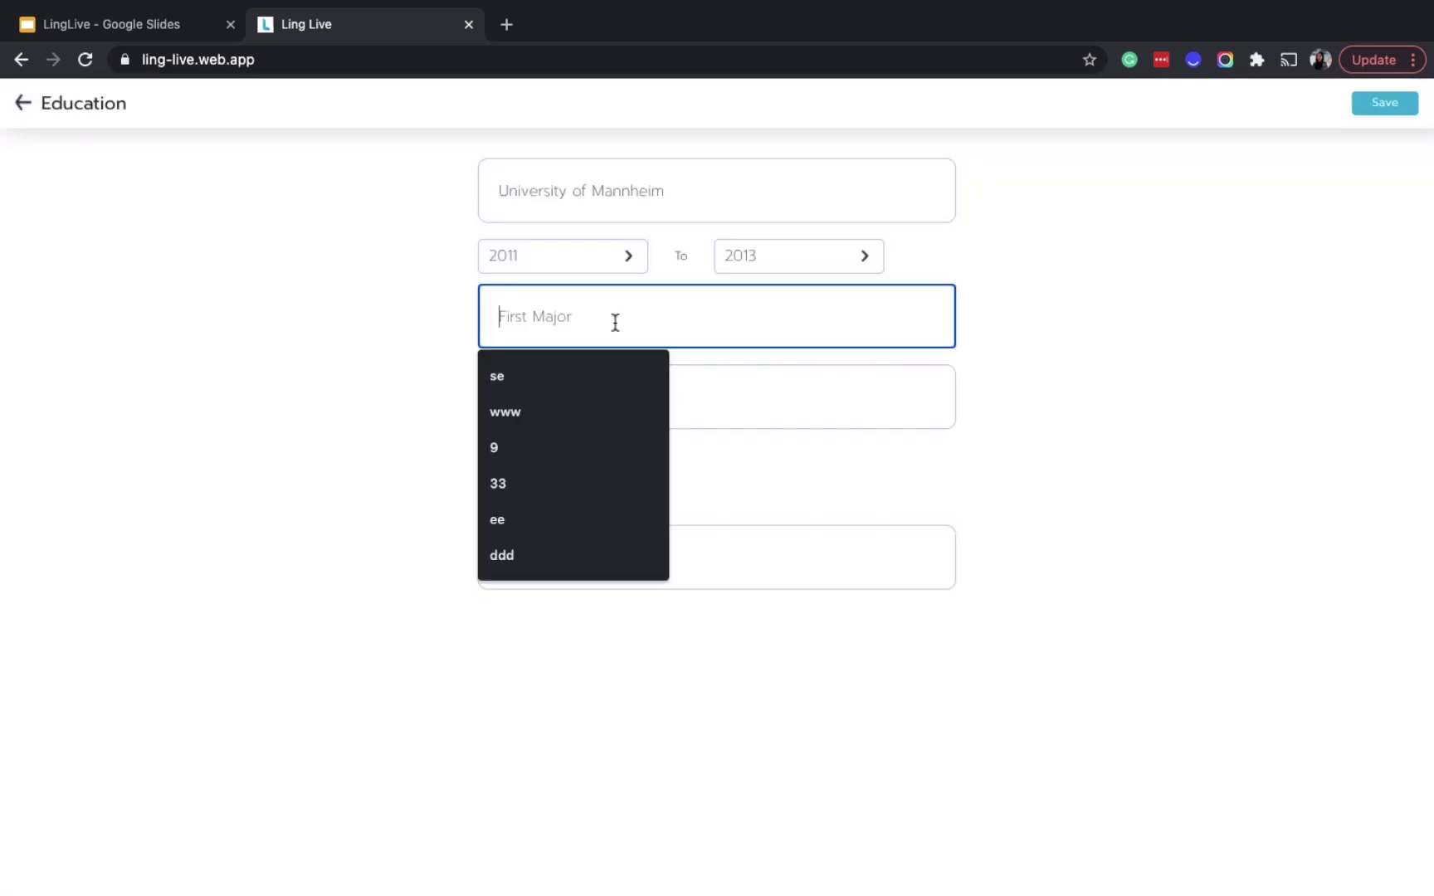
{"action": "type", "text": "Information System"}
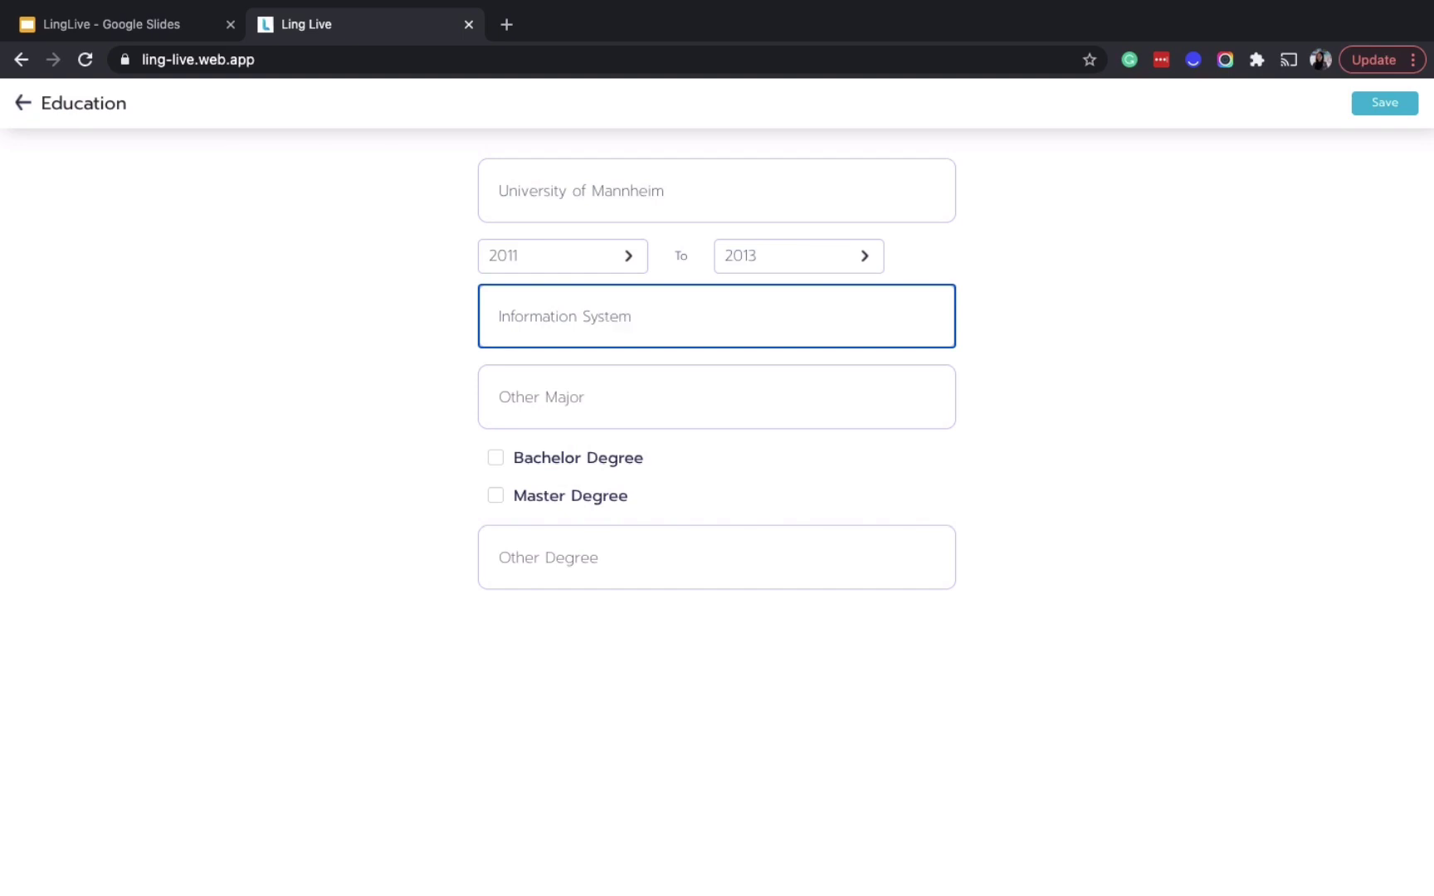
{"action": "left_click", "coordinate": [545, 495]}
{"action": "left_click", "coordinate": [1401, 111]}
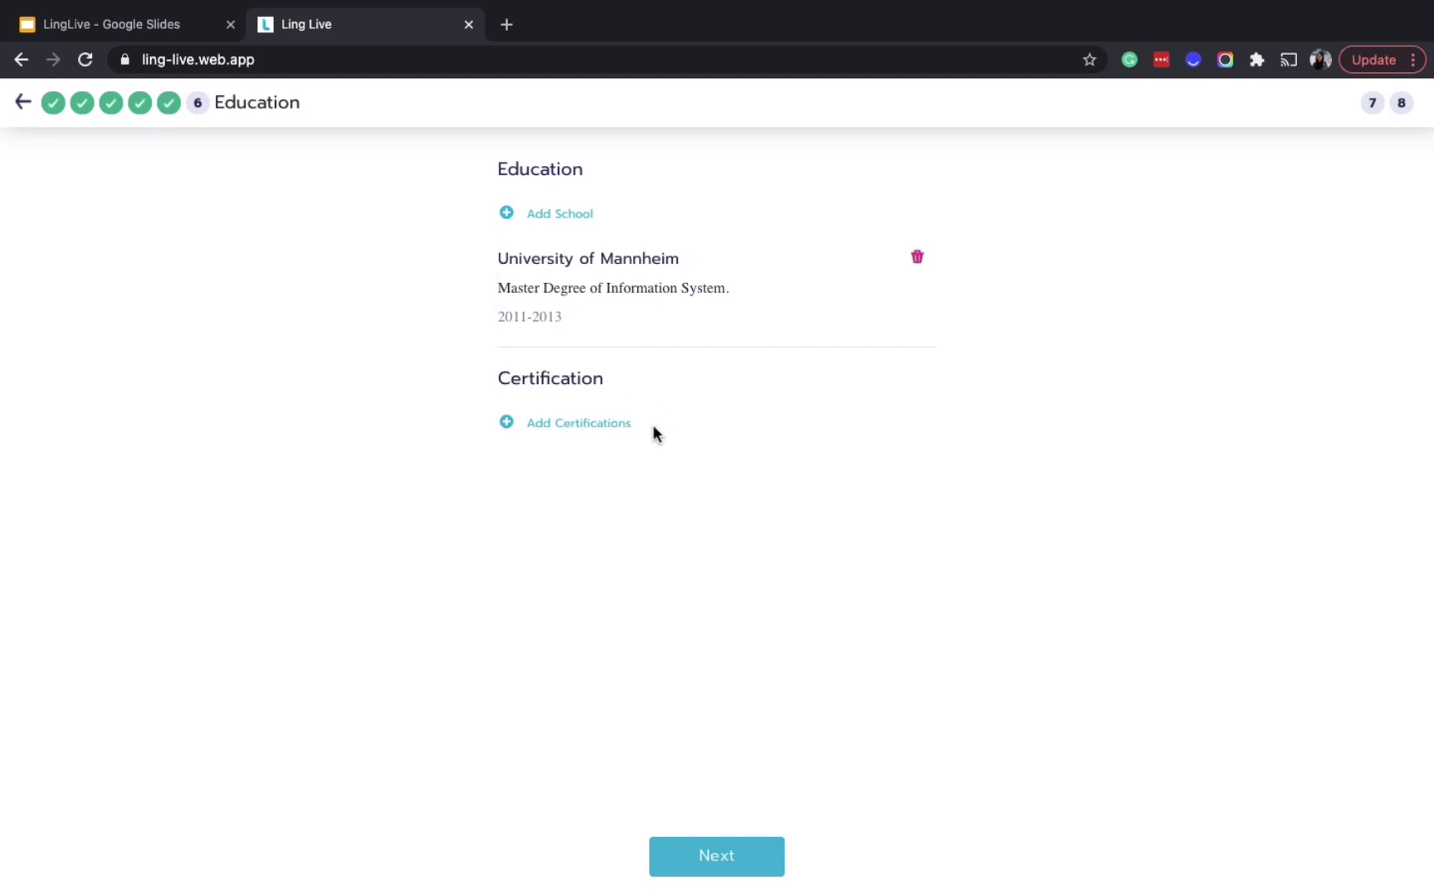
{"action": "left_click", "coordinate": [734, 869]}
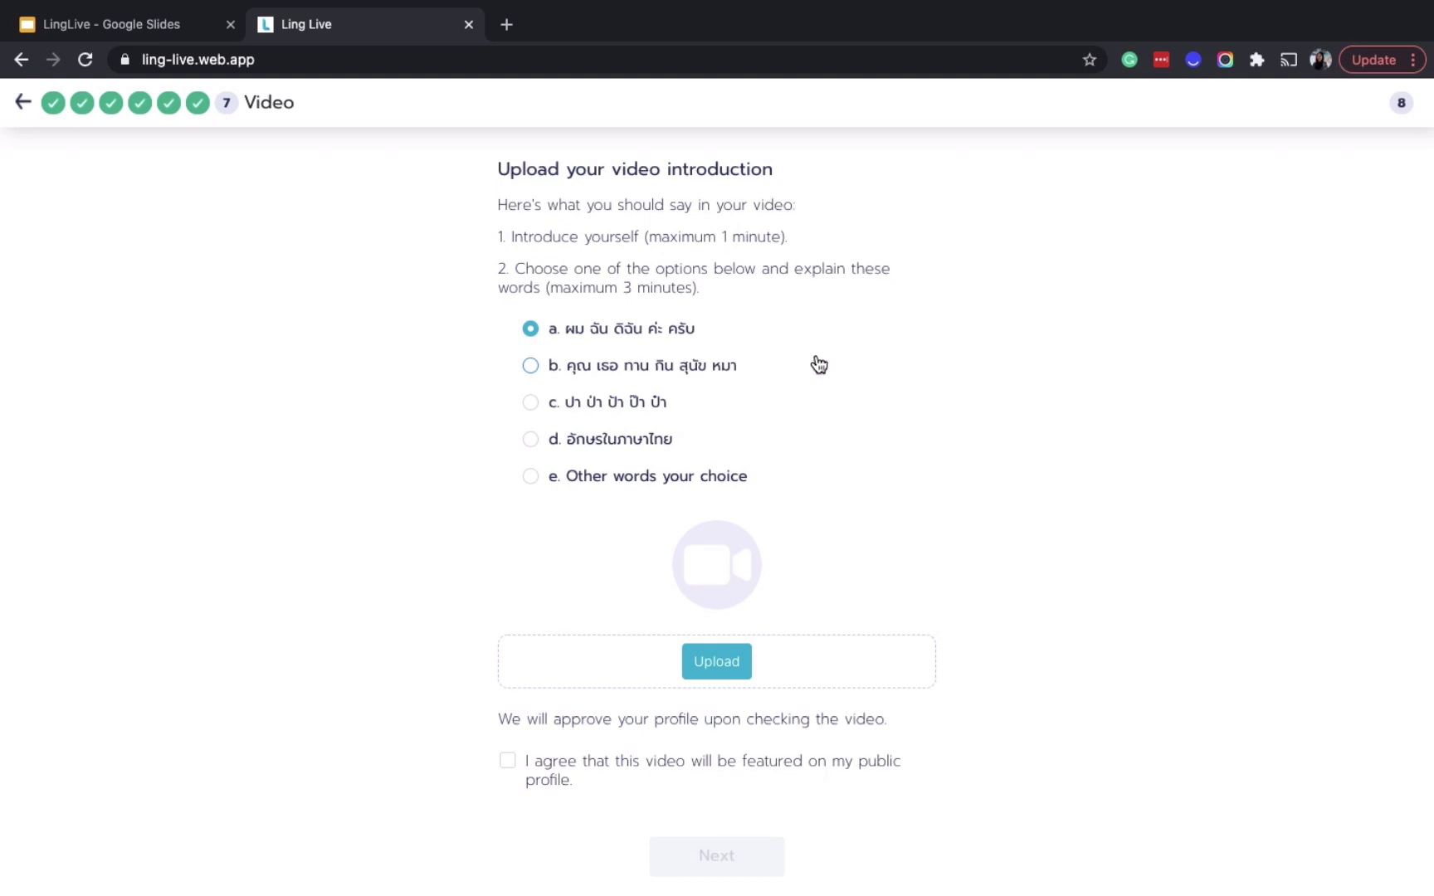
Highlight the video step's instructions about introducing yourself
{"action": "left_click_drag", "start_coordinate": [511, 242], "coordinate": [773, 233]}
{"action": "left_click", "coordinate": [717, 249]}
{"action": "left_click_drag", "start_coordinate": [536, 267], "coordinate": [555, 261]}
{"action": "left_click_drag", "start_coordinate": [674, 262], "coordinate": [488, 272]}
{"action": "left_click", "coordinate": [717, 288]}
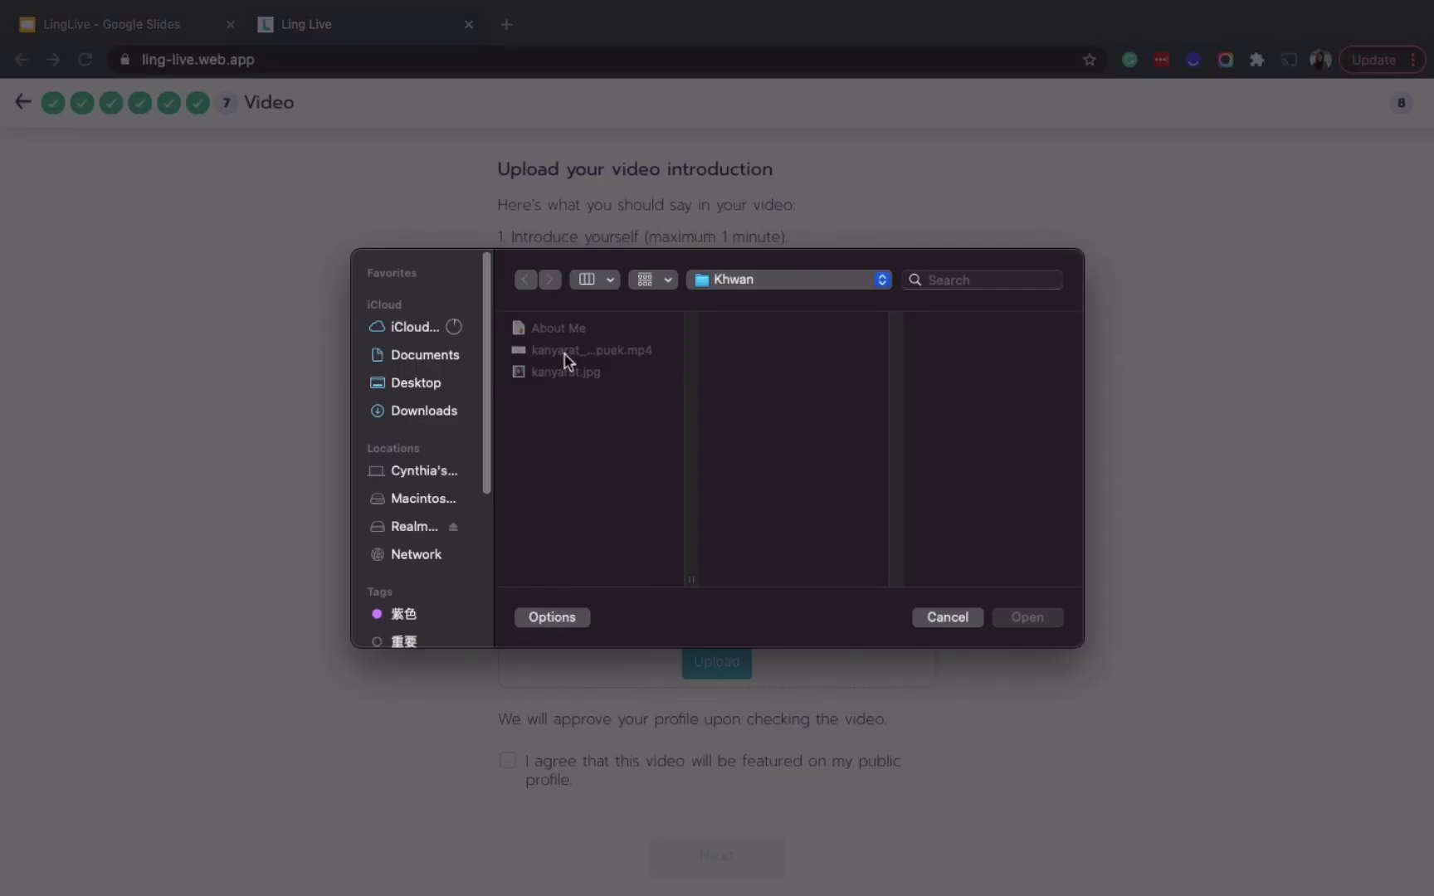
Upload the mp4 introduction video, agree to feature it publicly, and continue
{"action": "left_click", "coordinate": [565, 351]}
{"action": "left_click", "coordinate": [1023, 618]}
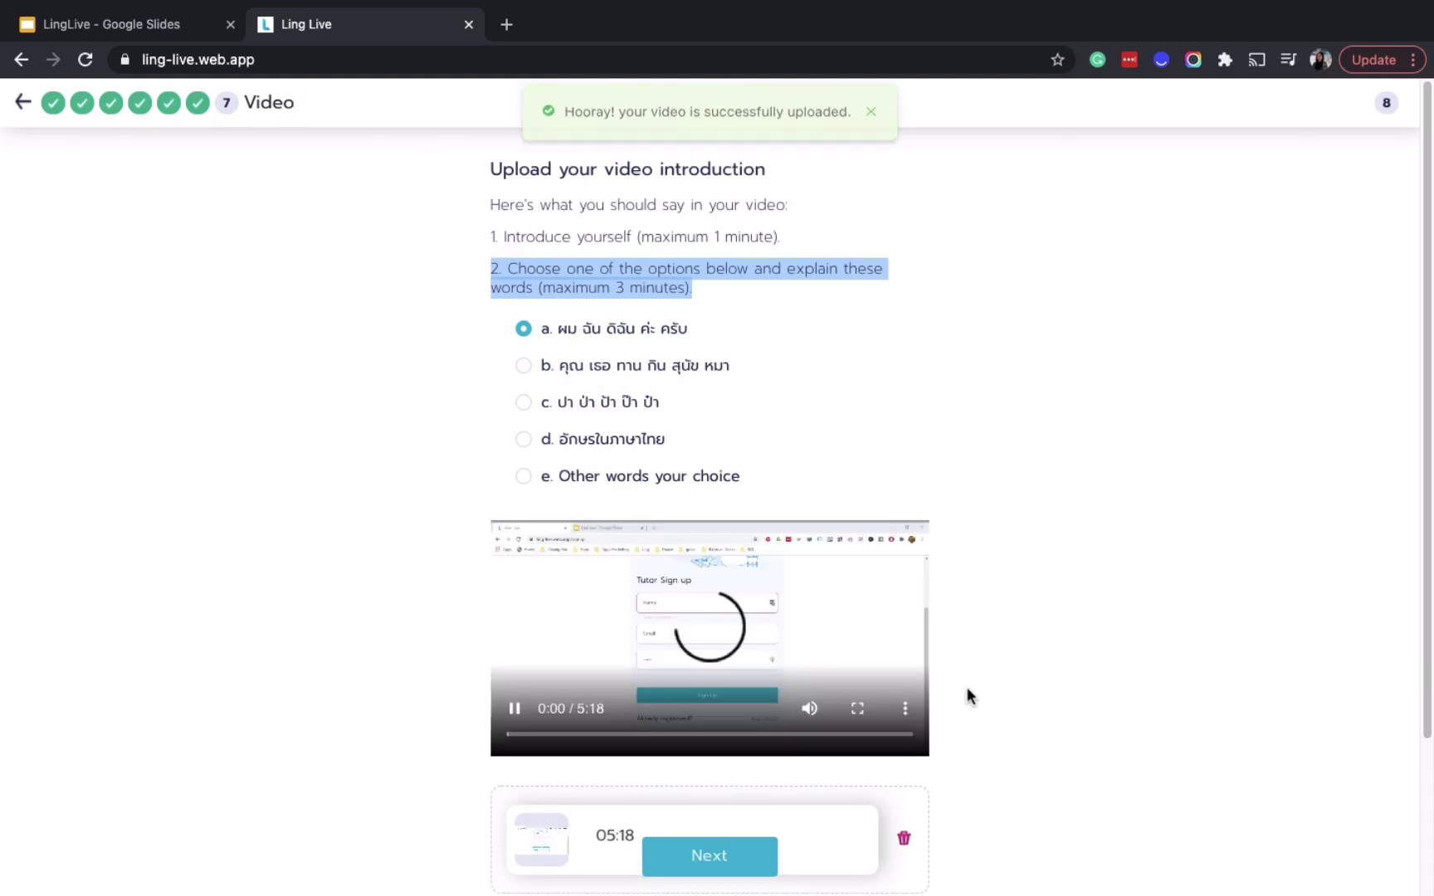
{"action": "scroll", "coordinate": [967, 687], "scroll_direction": "down", "scroll_amount": 1}
{"action": "scroll", "coordinate": [967, 688], "scroll_direction": "down", "scroll_amount": 3}
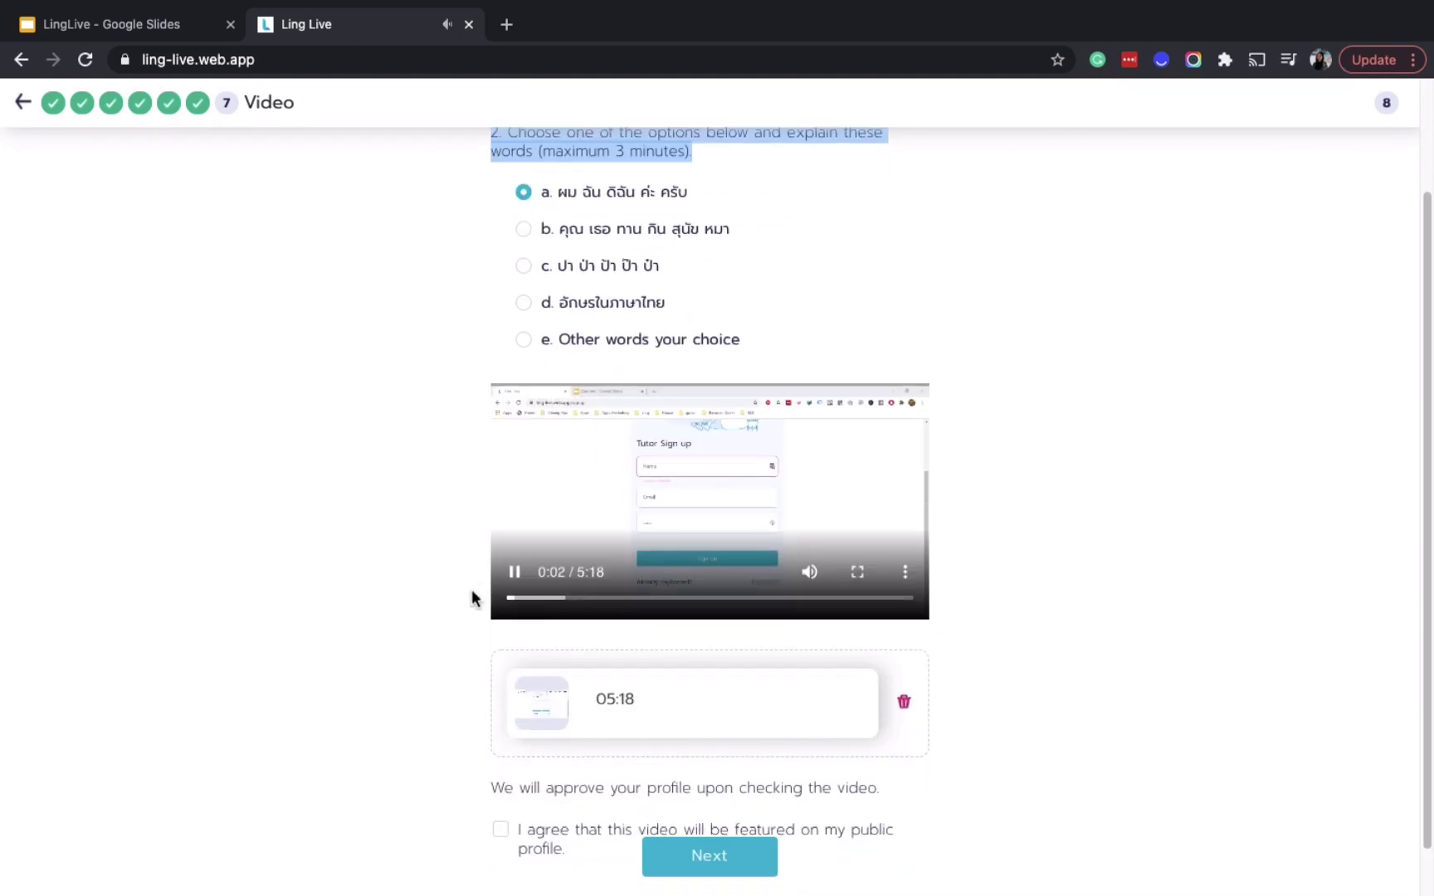
{"action": "left_click", "coordinate": [515, 579]}
{"action": "scroll", "coordinate": [1013, 612], "scroll_direction": "down", "scroll_amount": 2}
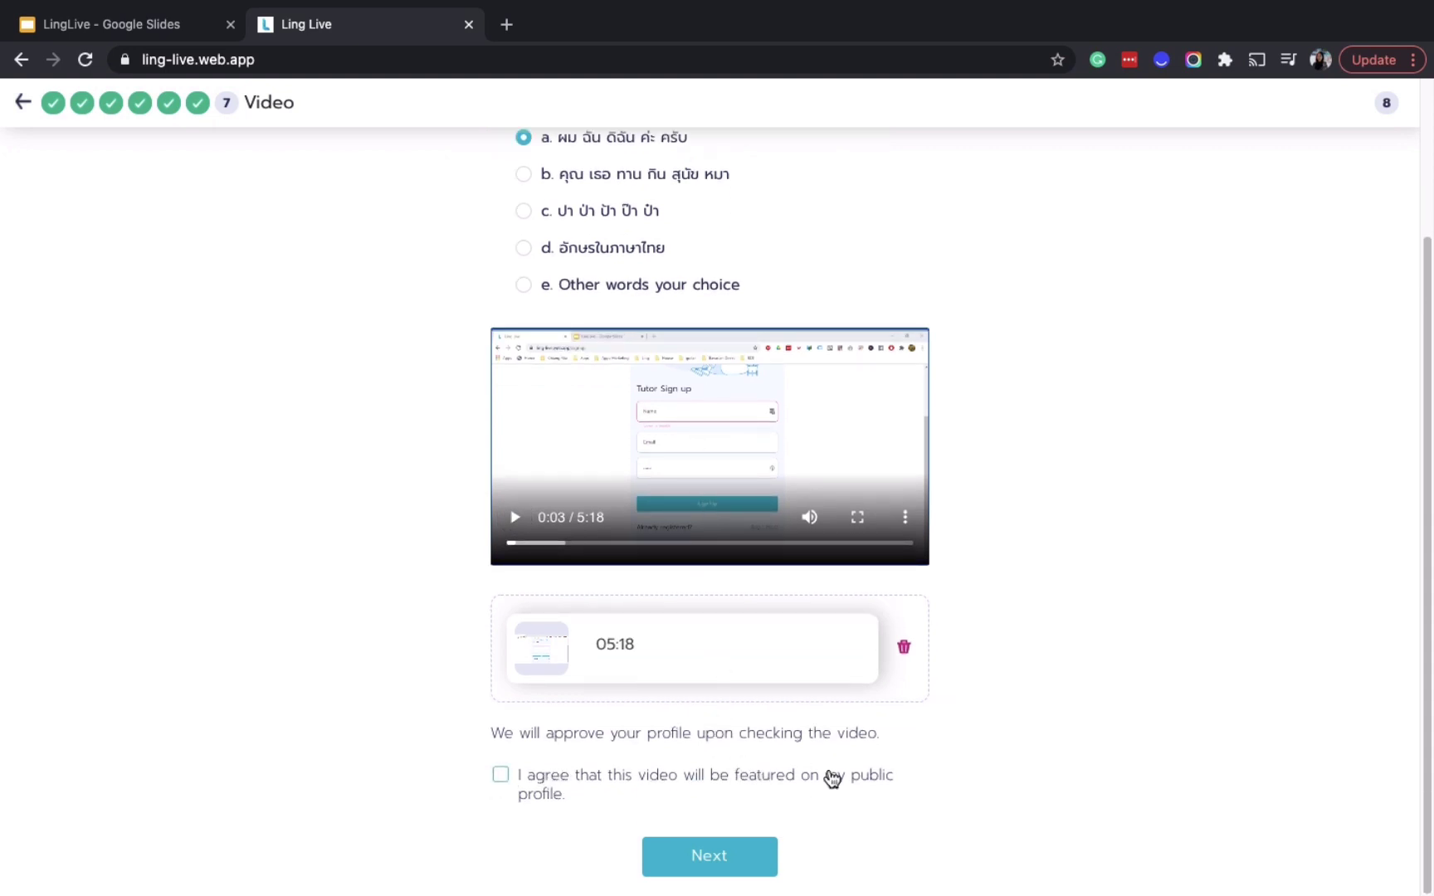
{"action": "left_click", "coordinate": [505, 787]}
{"action": "left_click", "coordinate": [726, 856]}
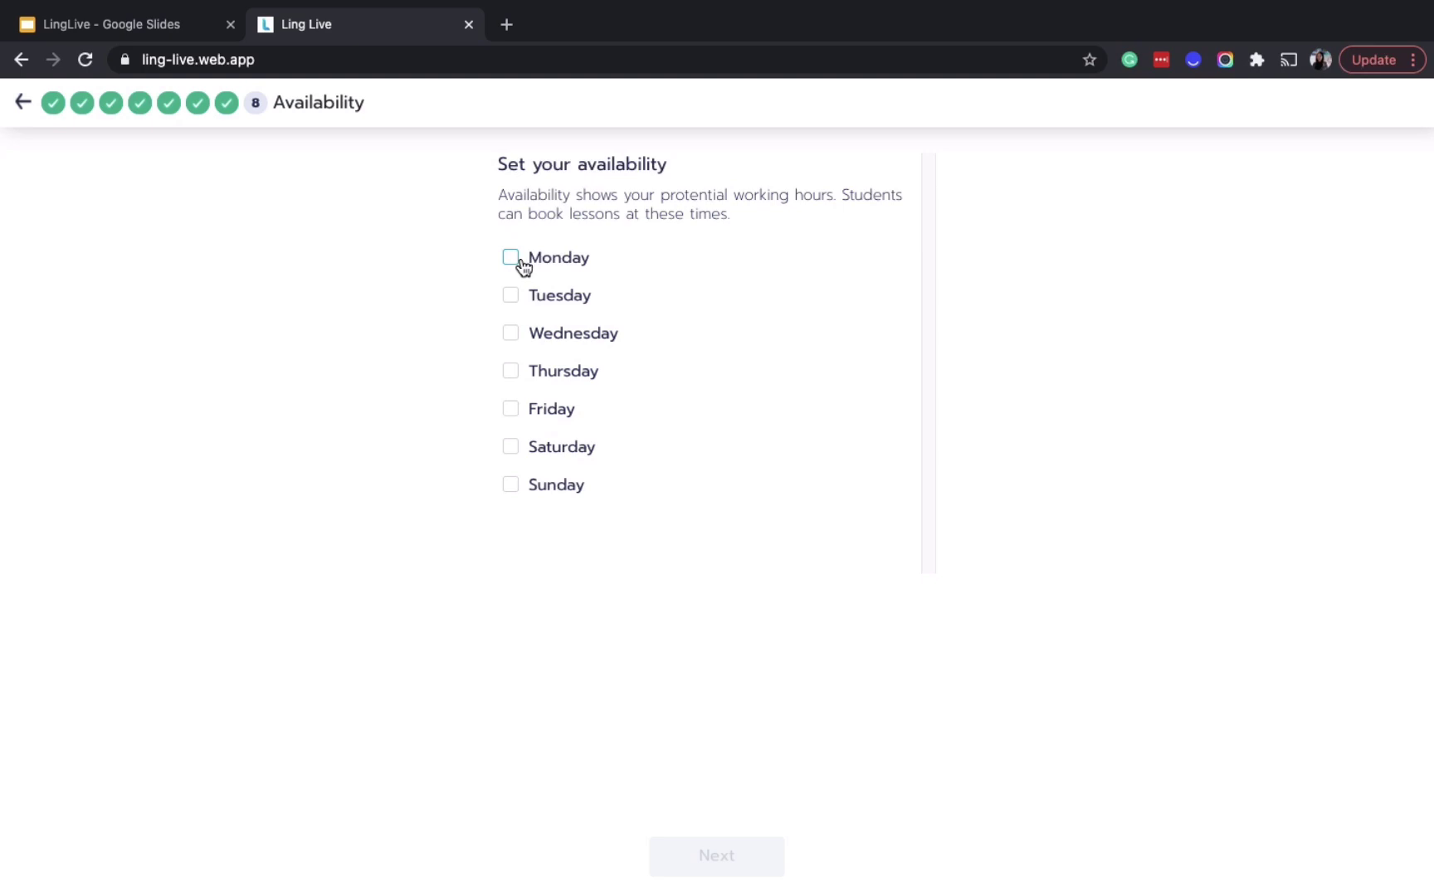
Make Monday available from 20:00 to 21:00
{"action": "left_click", "coordinate": [521, 264]}
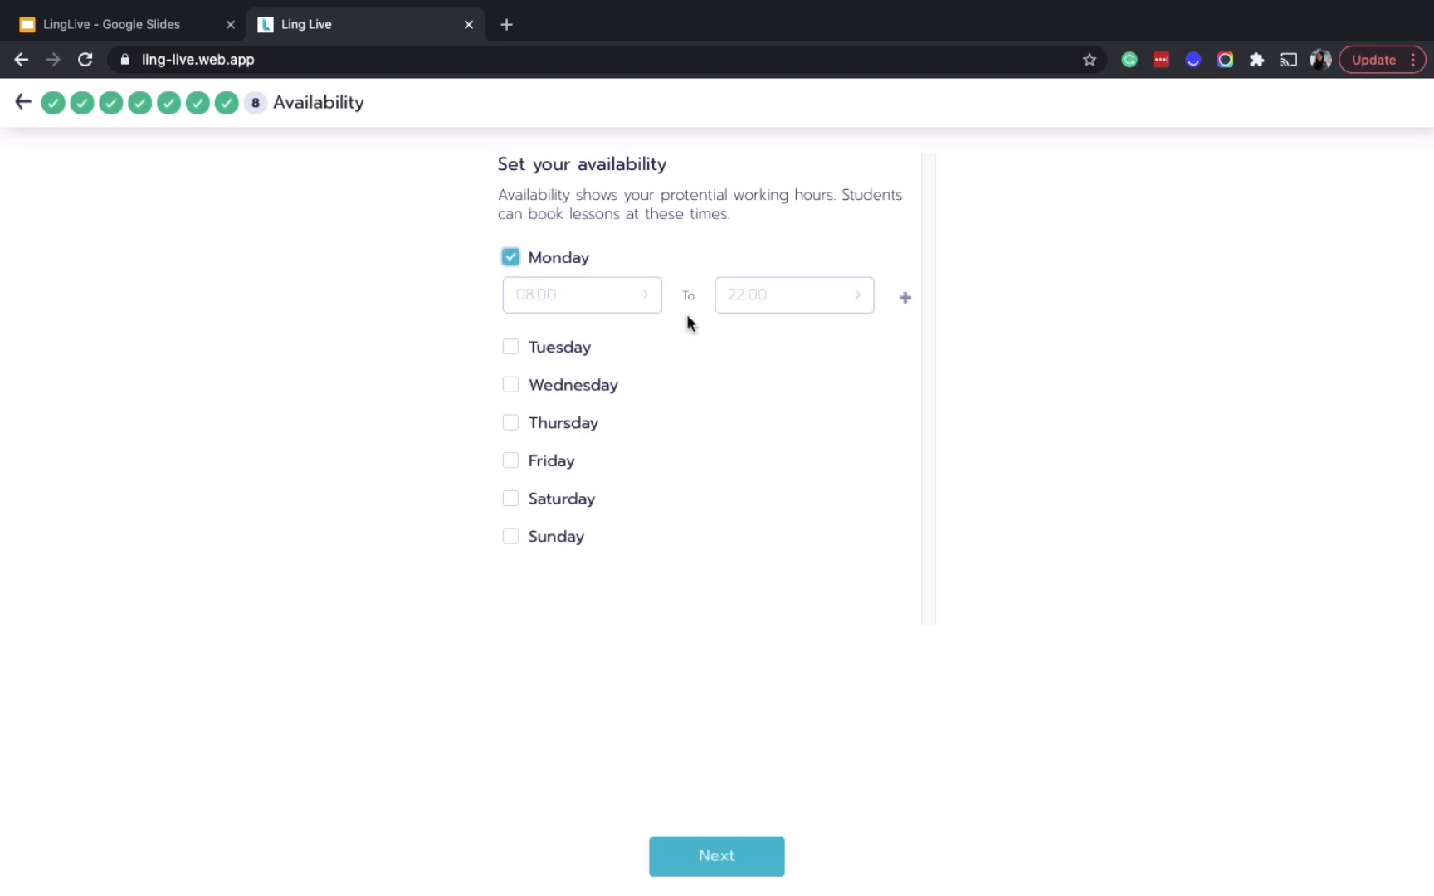
{"action": "left_click", "coordinate": [640, 301]}
{"action": "scroll", "coordinate": [796, 822], "scroll_direction": "down", "scroll_amount": 2}
{"action": "scroll", "coordinate": [714, 821], "scroll_direction": "down", "scroll_amount": 5}
{"action": "left_click", "coordinate": [704, 660]}
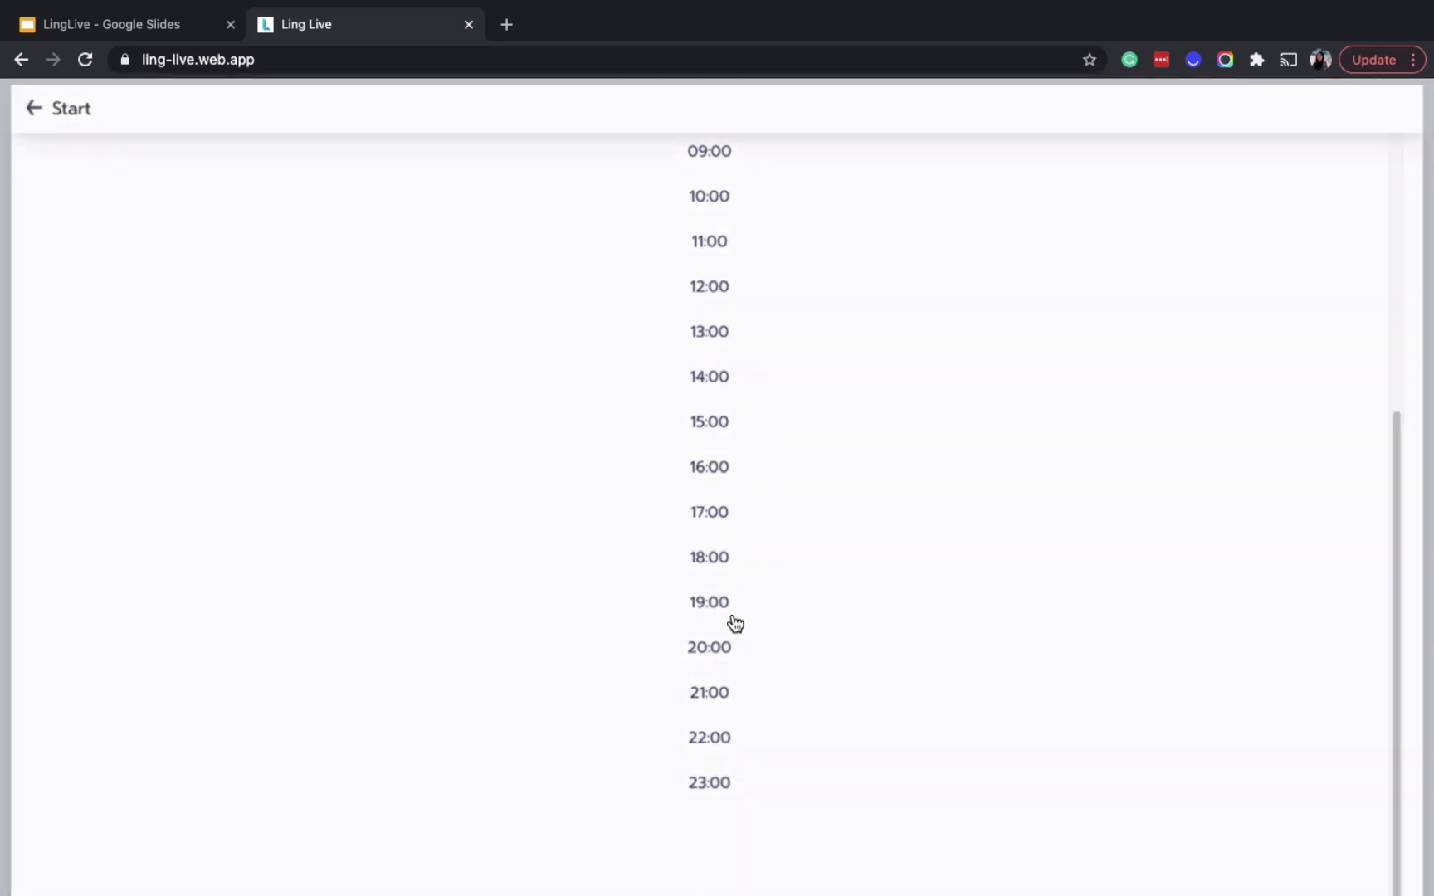
{"action": "left_click", "coordinate": [825, 297]}
{"action": "scroll", "coordinate": [722, 830], "scroll_direction": "down", "scroll_amount": 6}
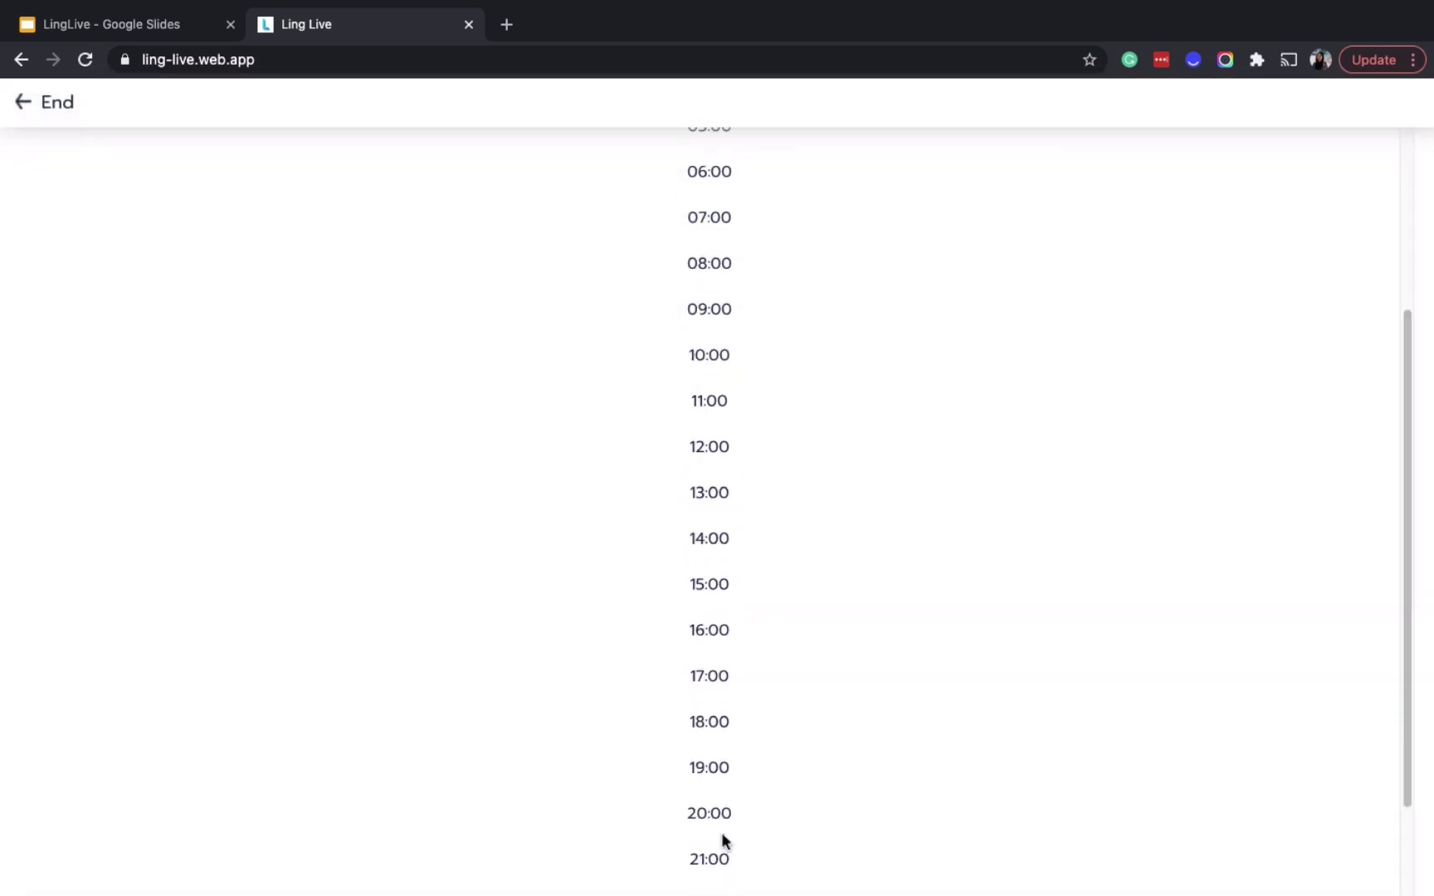
{"action": "left_click", "coordinate": [717, 696]}
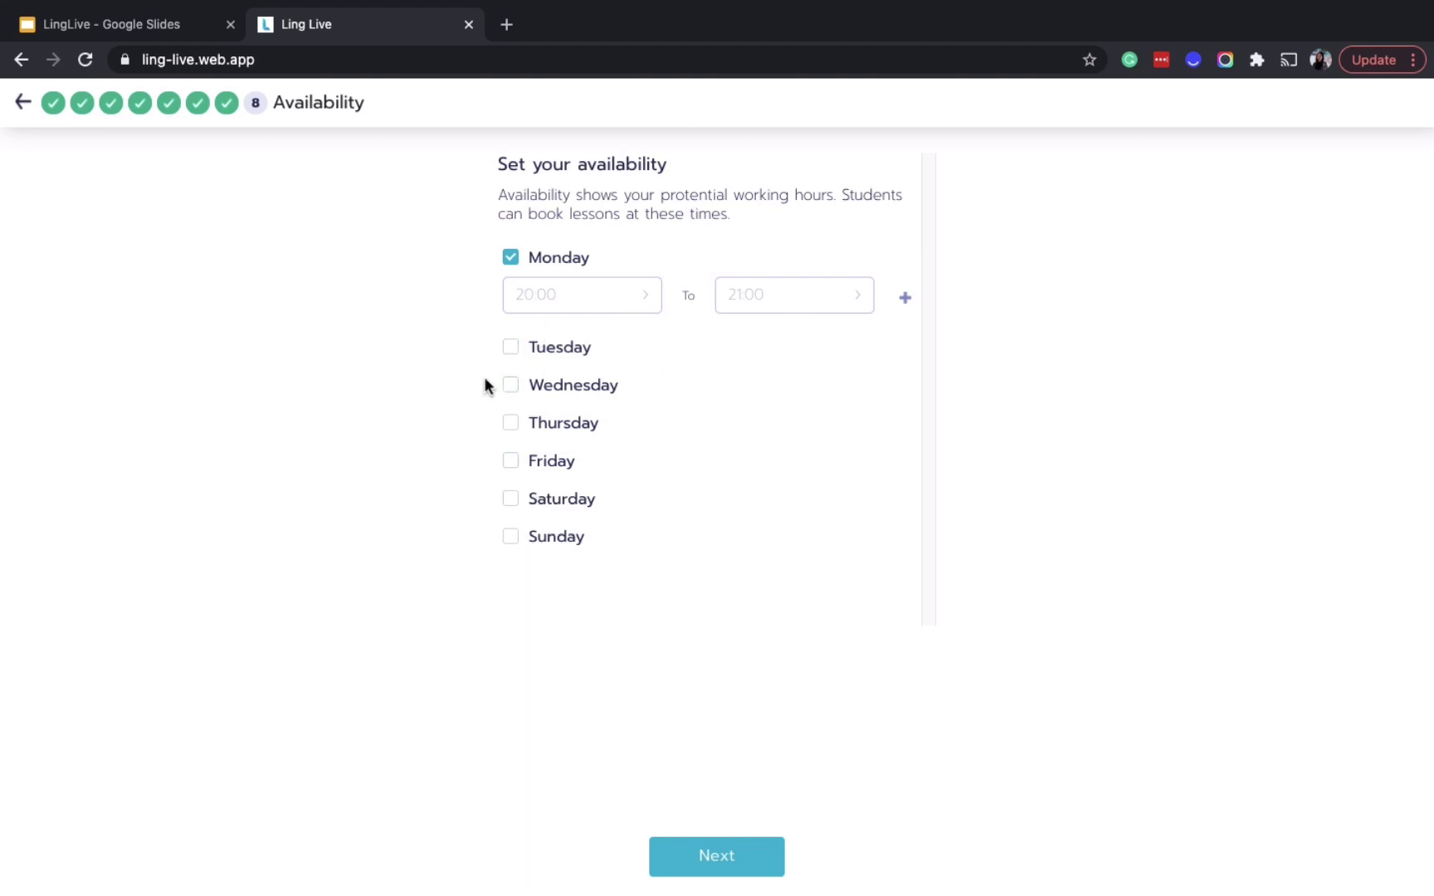
Make Thursday available from 20:00 to 21:00
{"action": "left_click", "coordinate": [510, 425]}
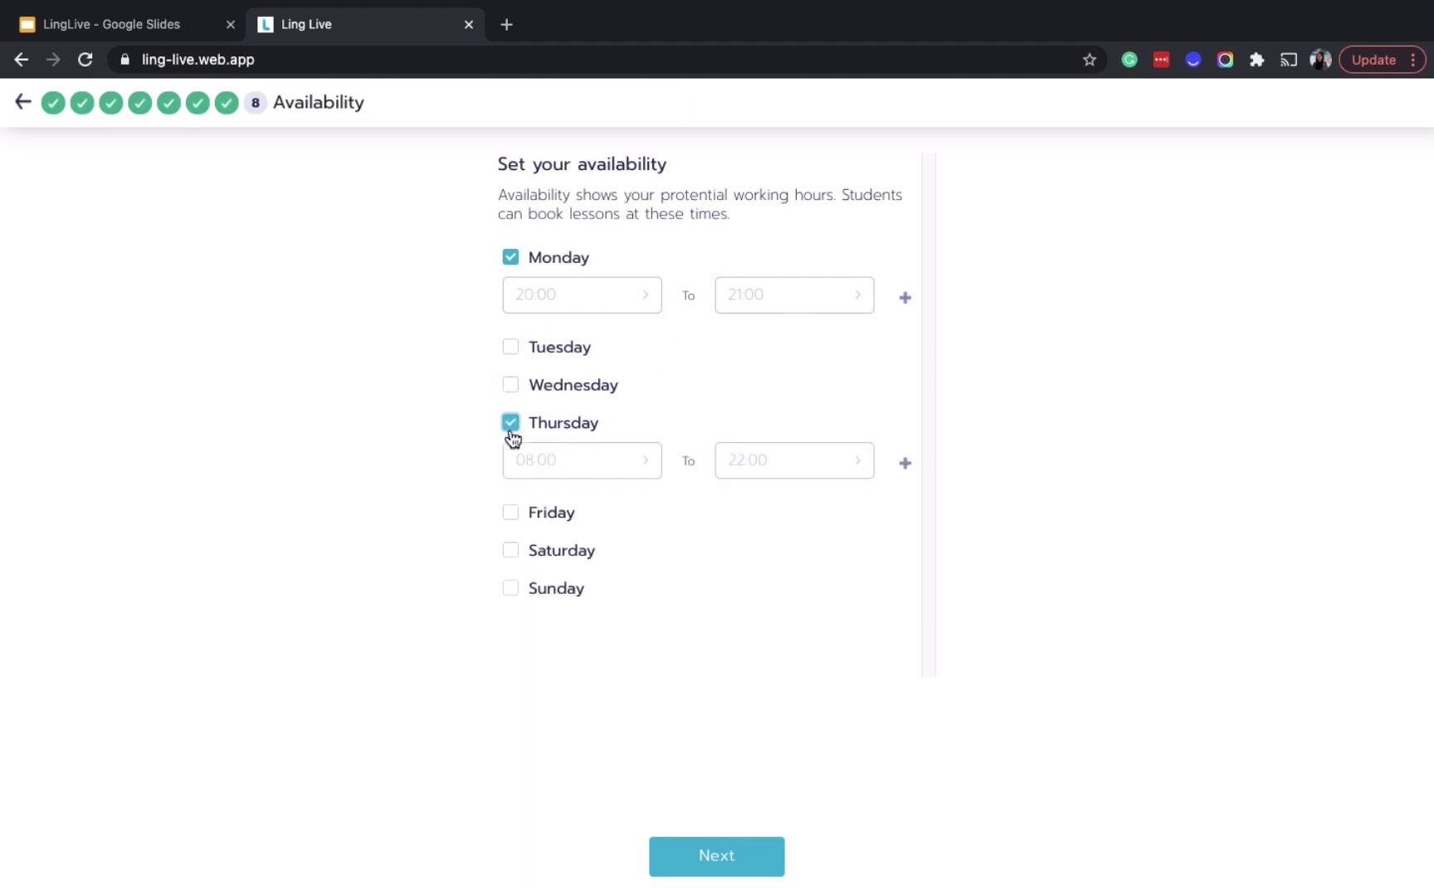
{"action": "left_click", "coordinate": [618, 464]}
{"action": "scroll", "coordinate": [712, 759], "scroll_direction": "down", "scroll_amount": 6}
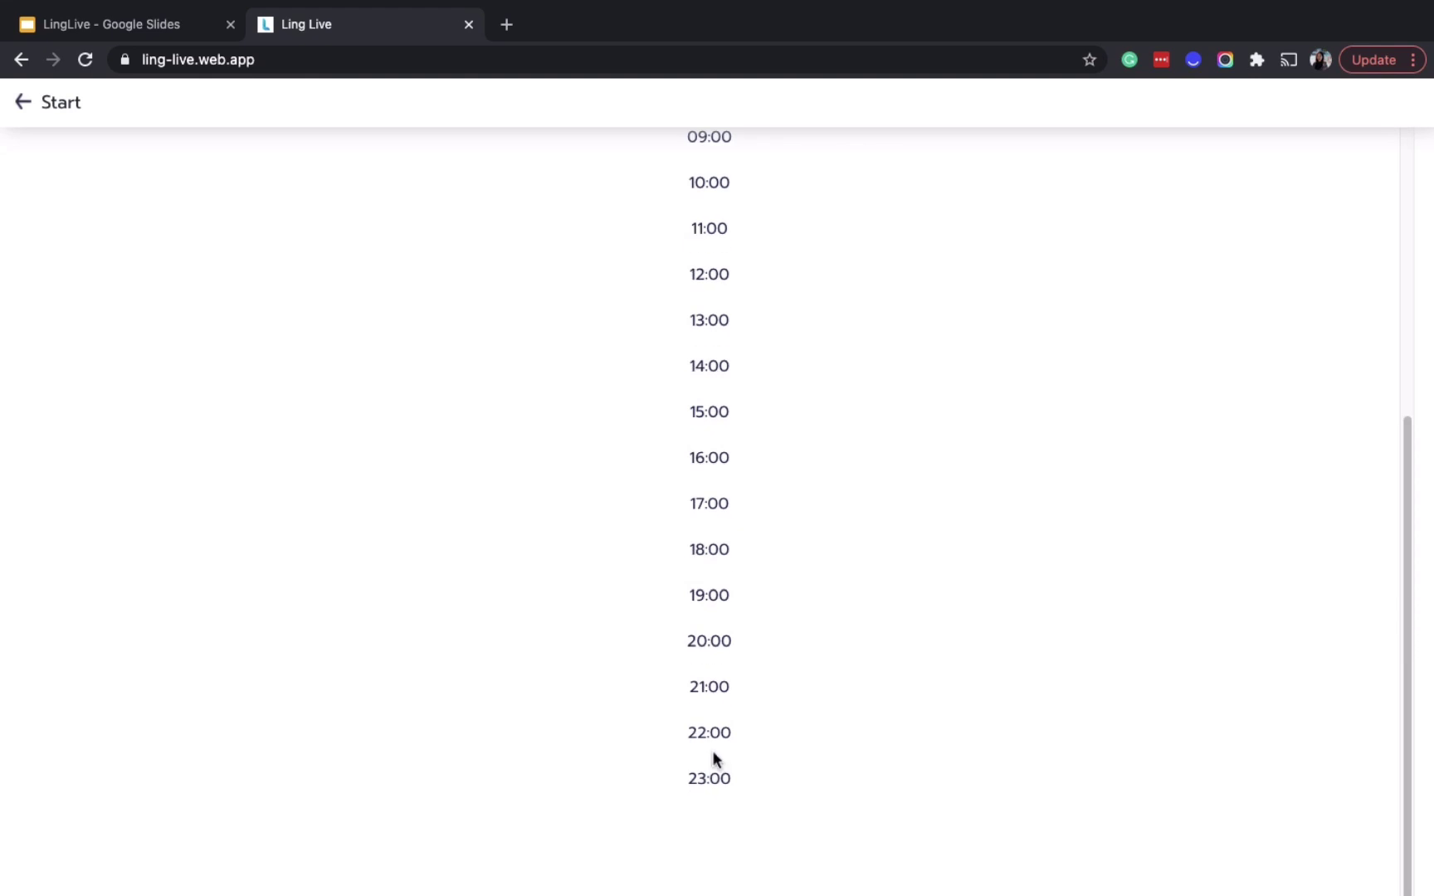
{"action": "left_click", "coordinate": [715, 647]}
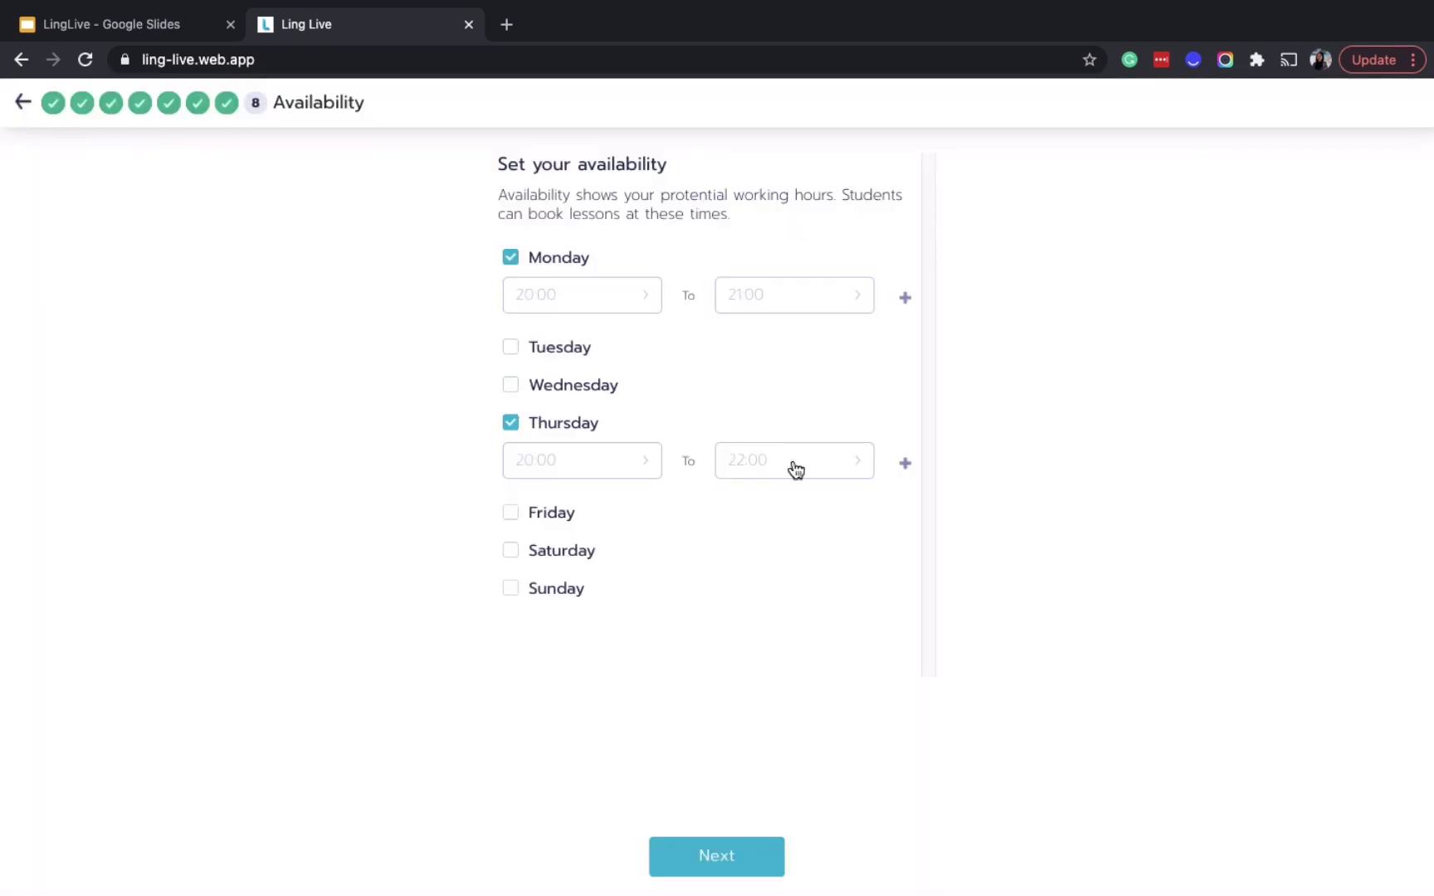
{"action": "left_click", "coordinate": [794, 465]}
{"action": "scroll", "coordinate": [734, 830], "scroll_direction": "down", "scroll_amount": 6}
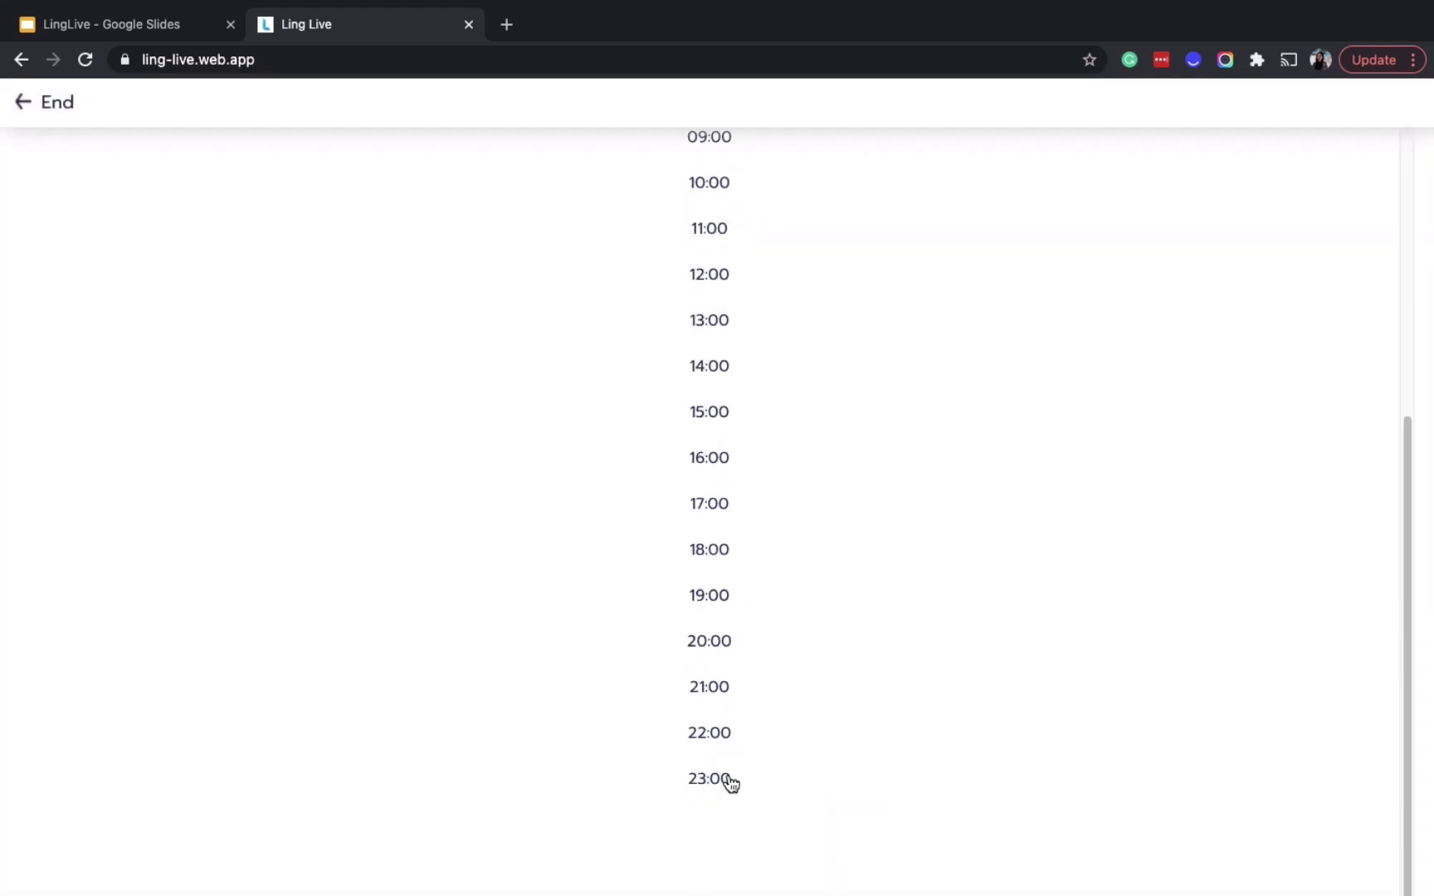
{"action": "left_click", "coordinate": [721, 699]}
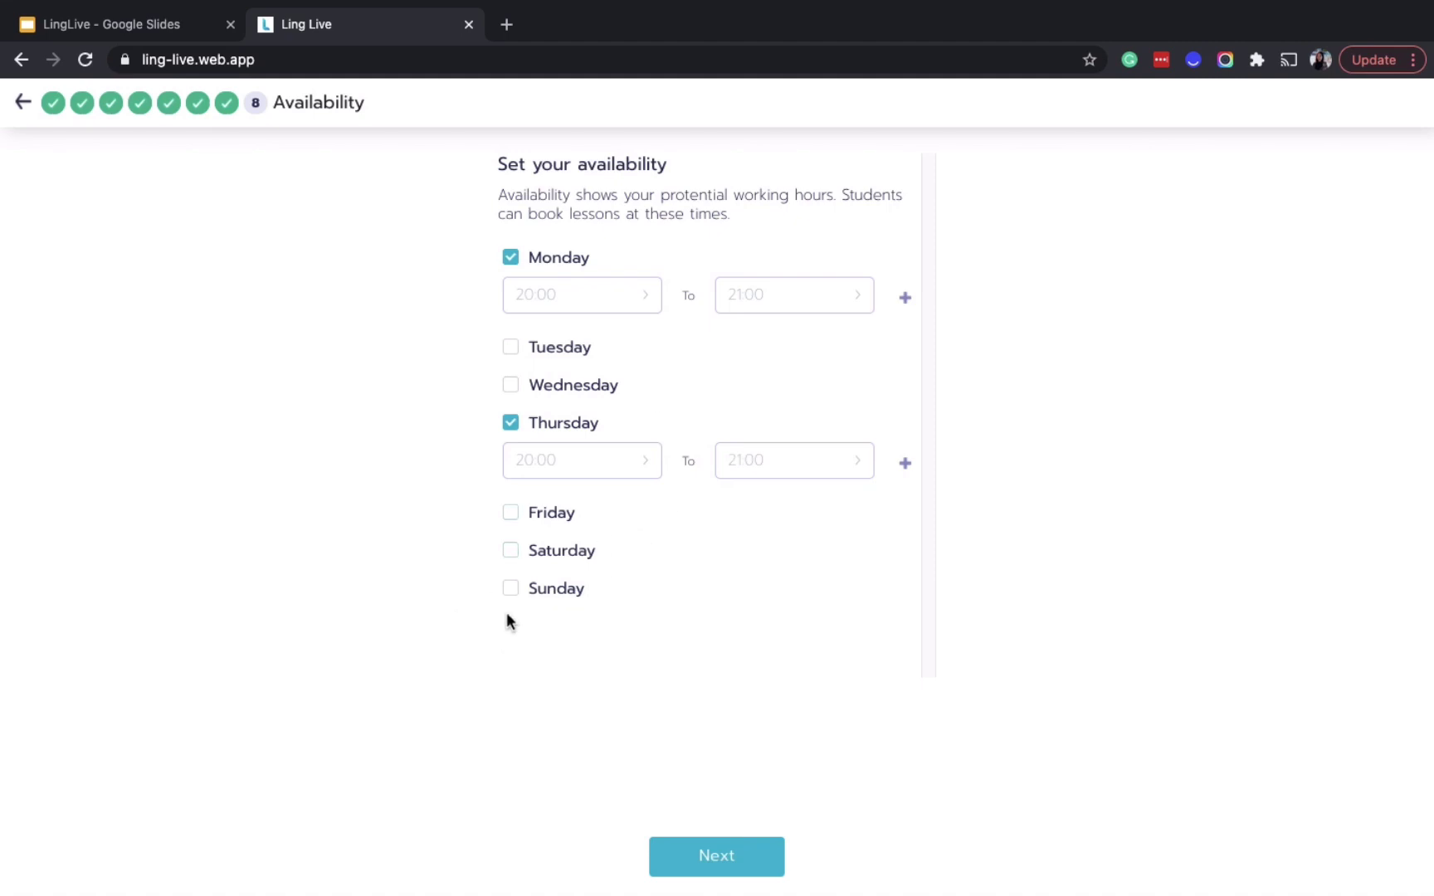
Make Saturday available from 21:00 to 22:00 and finish the availability step
{"action": "left_click", "coordinate": [519, 556]}
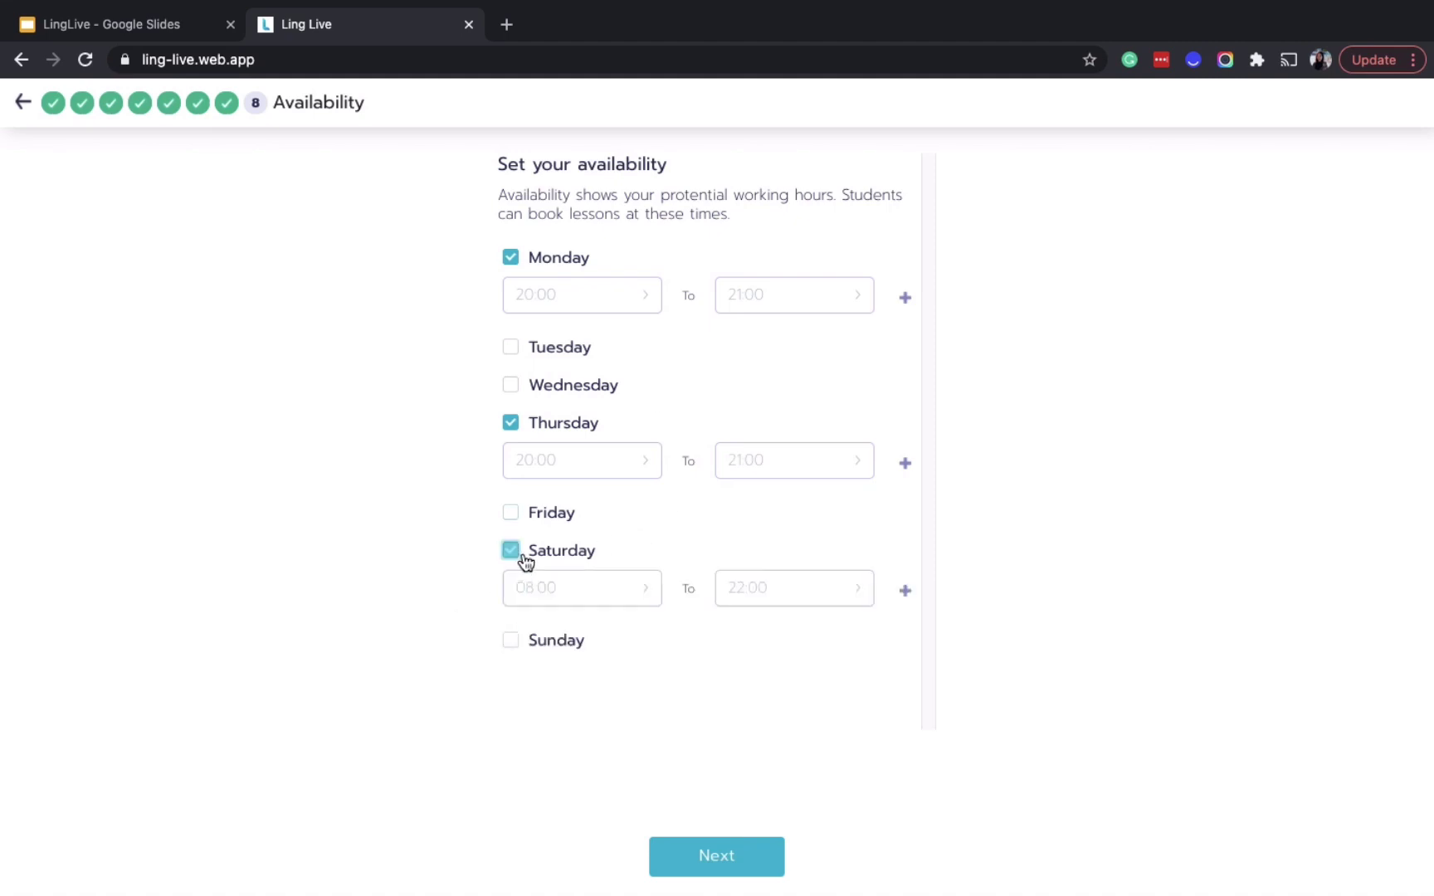
{"action": "left_click", "coordinate": [657, 593]}
{"action": "scroll", "coordinate": [733, 750], "scroll_direction": "down", "scroll_amount": 5}
{"action": "left_click", "coordinate": [718, 687]}
{"action": "left_click", "coordinate": [759, 596]}
{"action": "scroll", "coordinate": [728, 796], "scroll_direction": "down", "scroll_amount": 5}
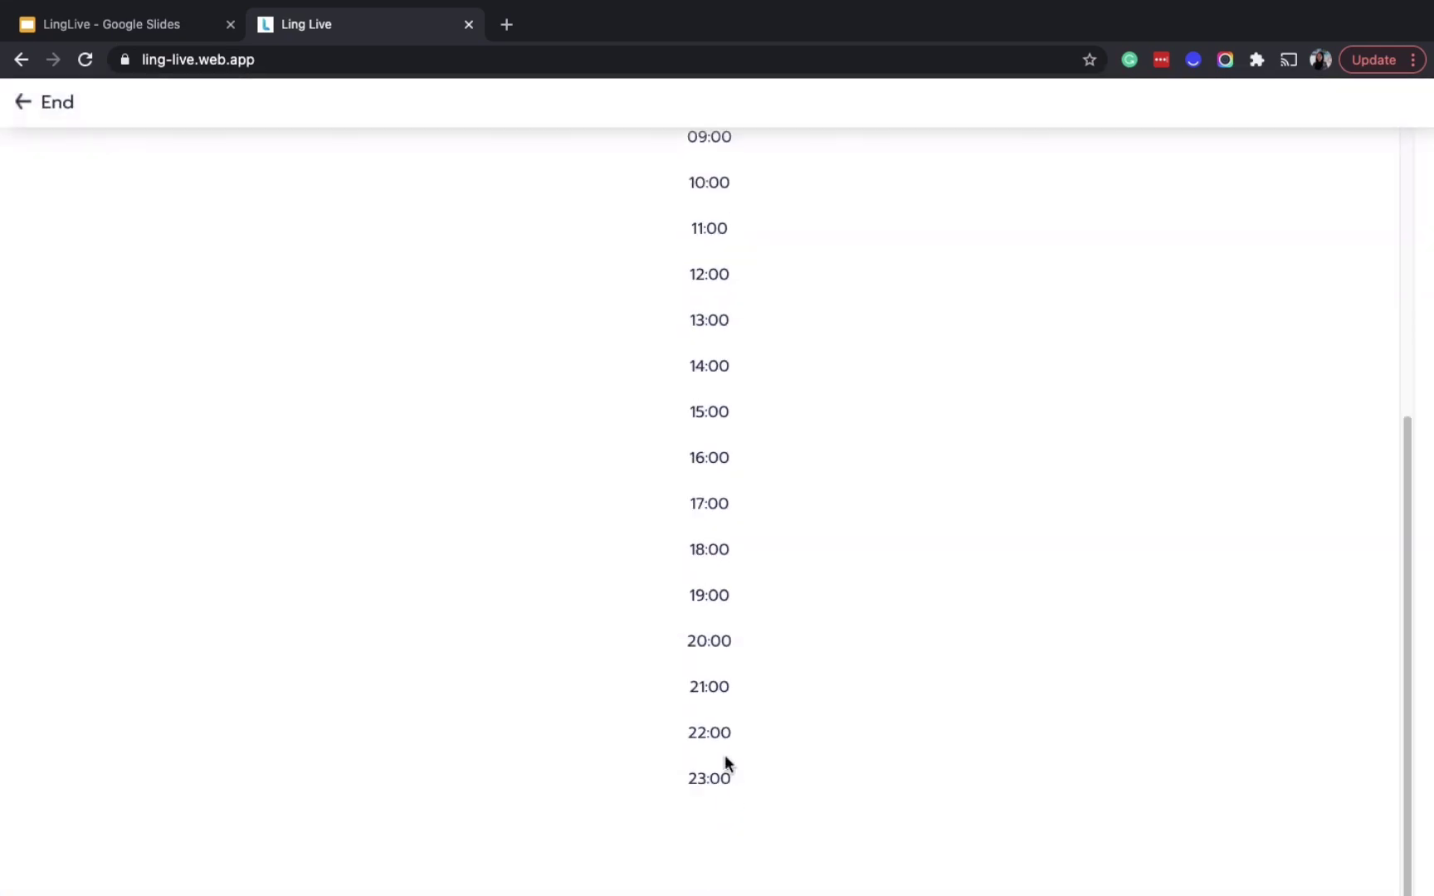
{"action": "left_click", "coordinate": [719, 738]}
{"action": "left_click", "coordinate": [736, 872]}
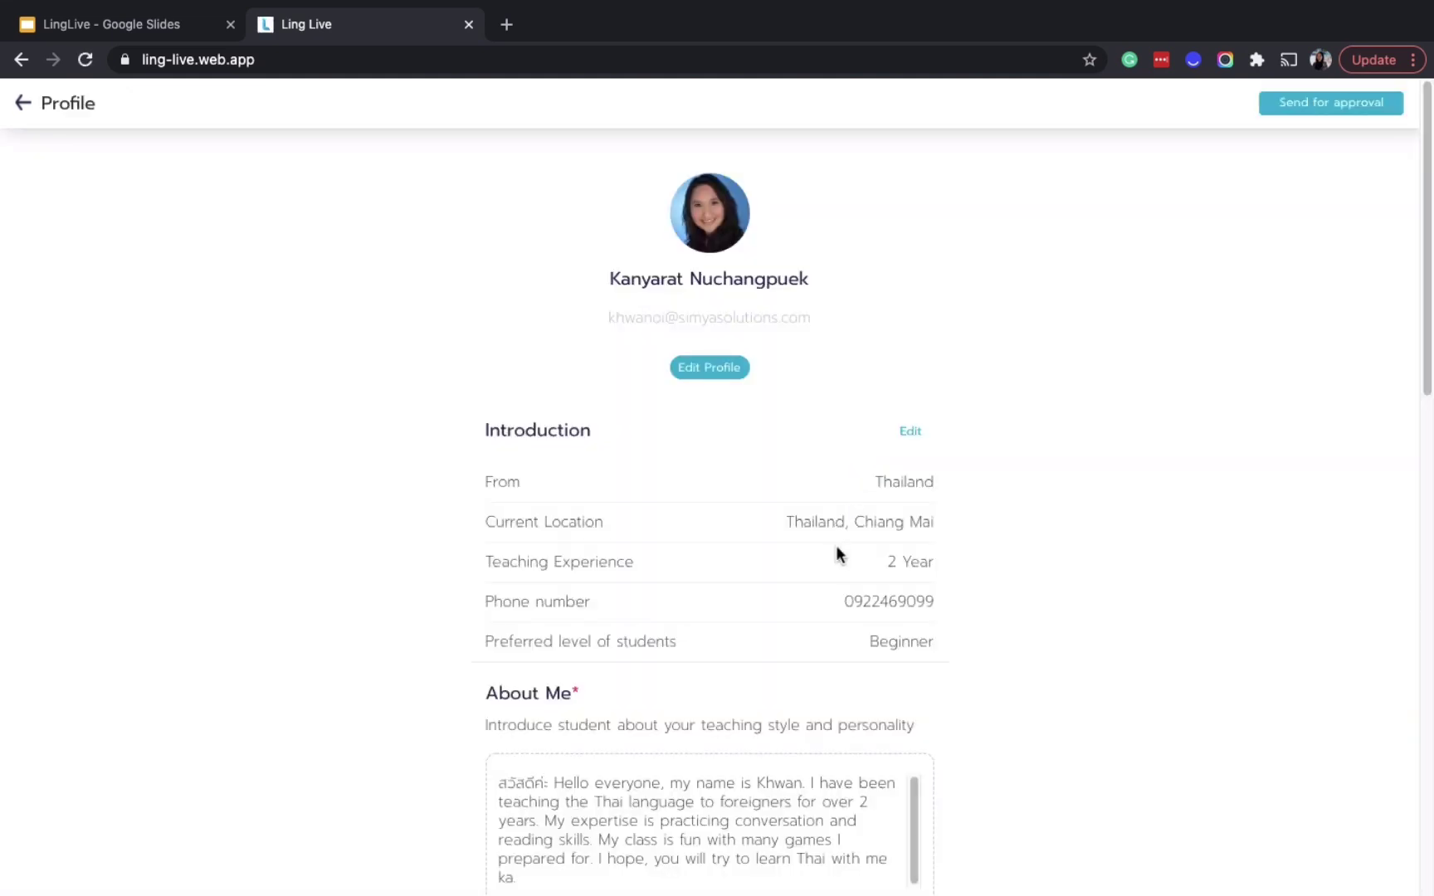
Scroll through the completed Profile overview to review it
{"action": "scroll", "coordinate": [836, 545], "scroll_direction": "down", "scroll_amount": 6}
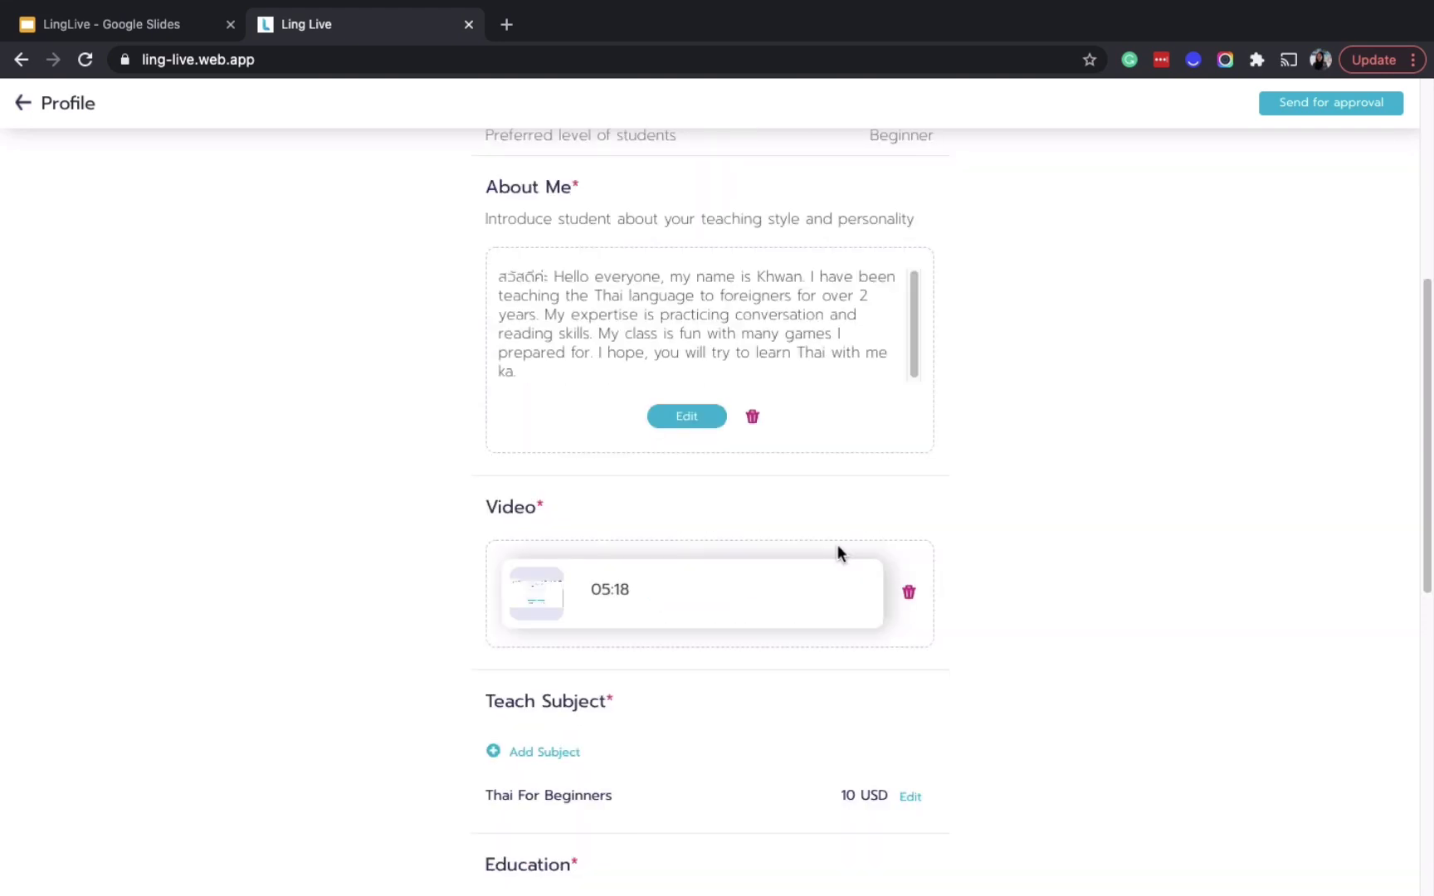
{"action": "scroll", "coordinate": [838, 548], "scroll_direction": "down", "scroll_amount": 3}
{"action": "scroll", "coordinate": [838, 546], "scroll_direction": "down", "scroll_amount": 3}
{"action": "scroll", "coordinate": [837, 546], "scroll_direction": "down", "scroll_amount": 4}
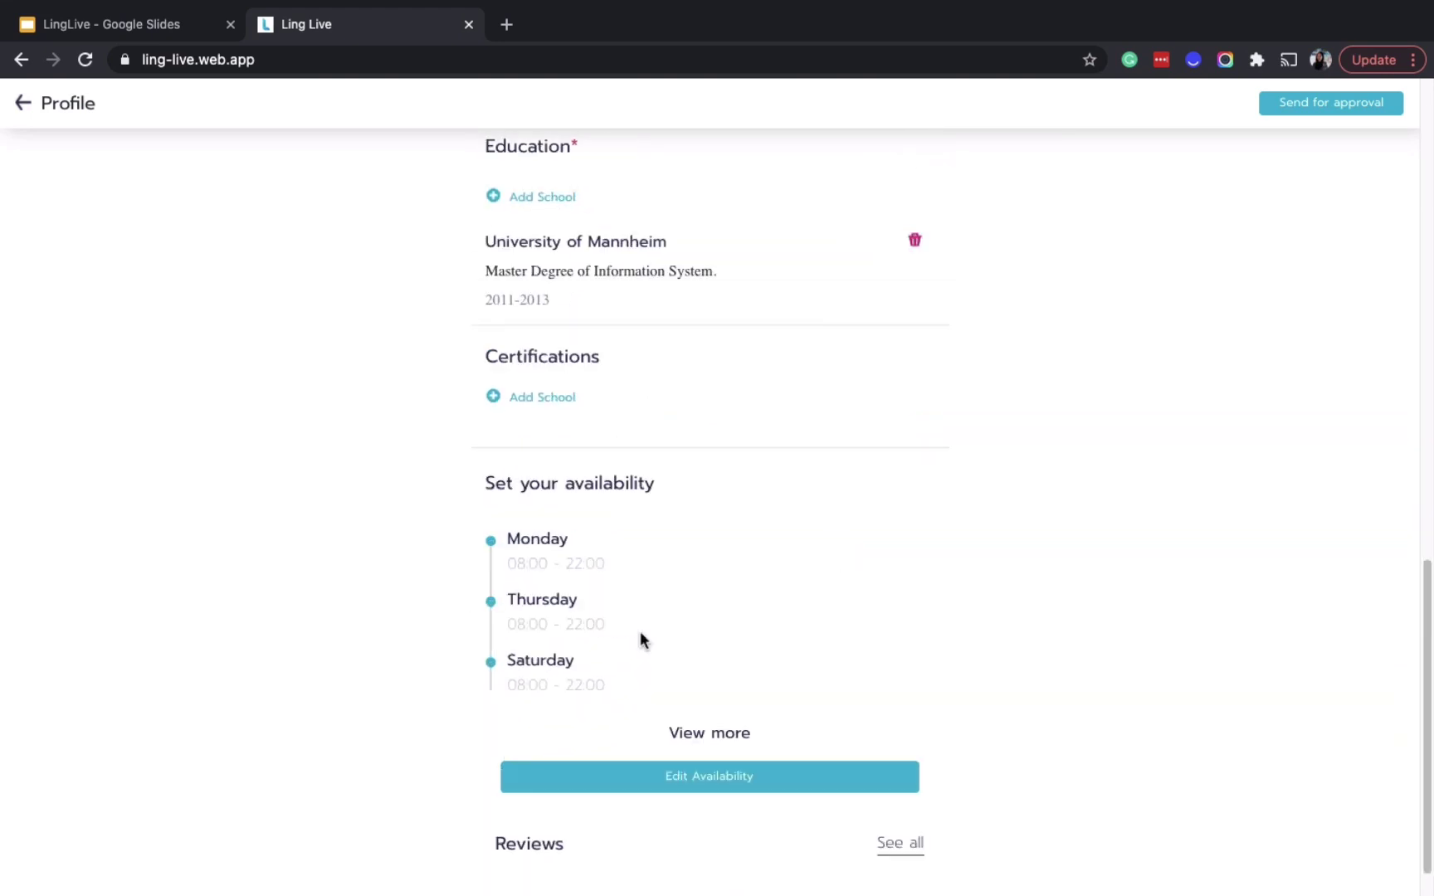
{"action": "scroll", "coordinate": [640, 639], "scroll_direction": "down", "scroll_amount": 1}
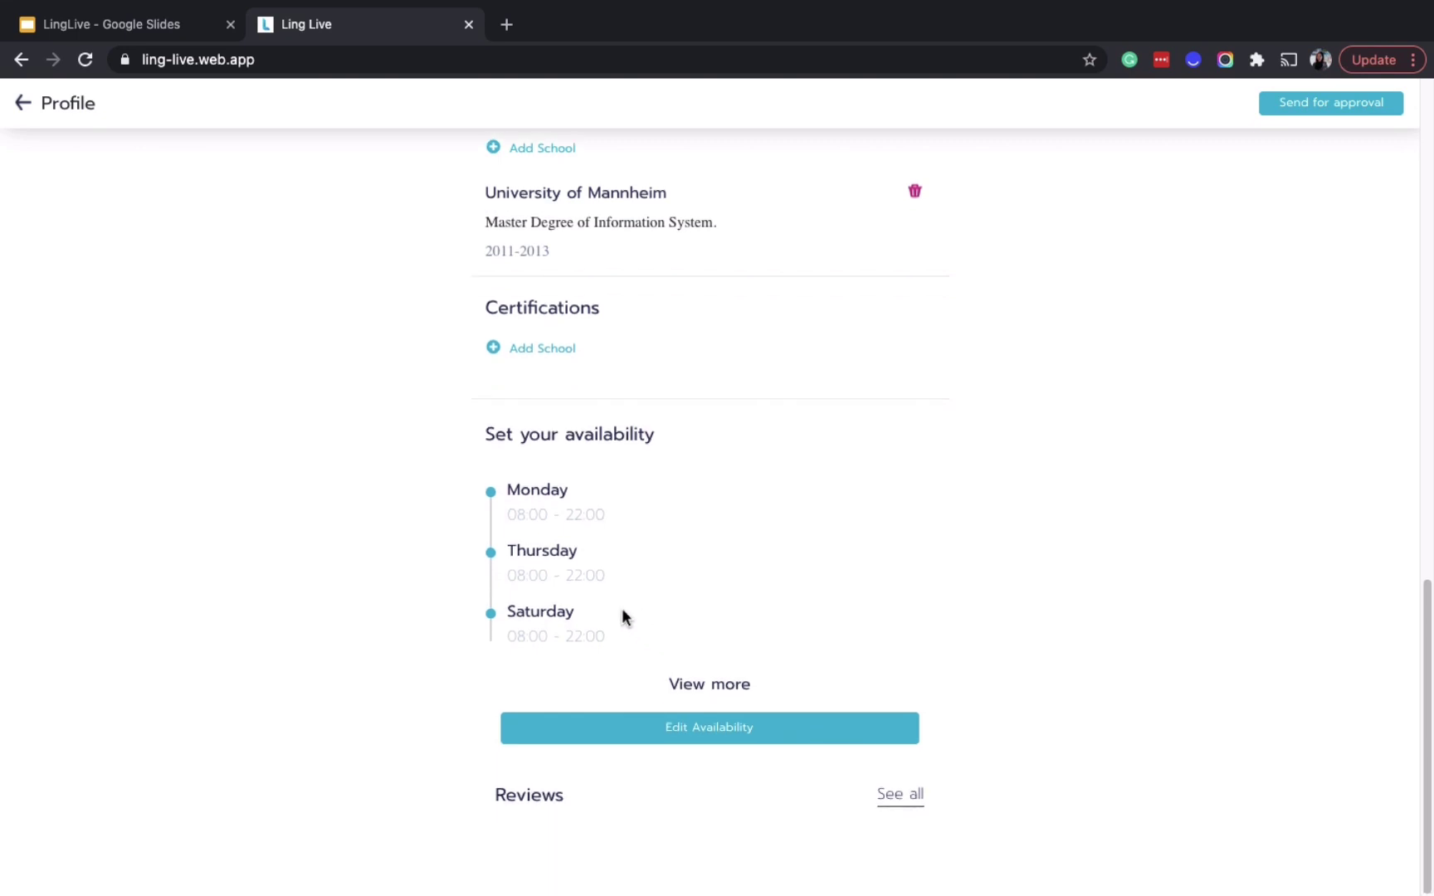
{"action": "scroll", "coordinate": [870, 506], "scroll_direction": "up", "scroll_amount": 20}
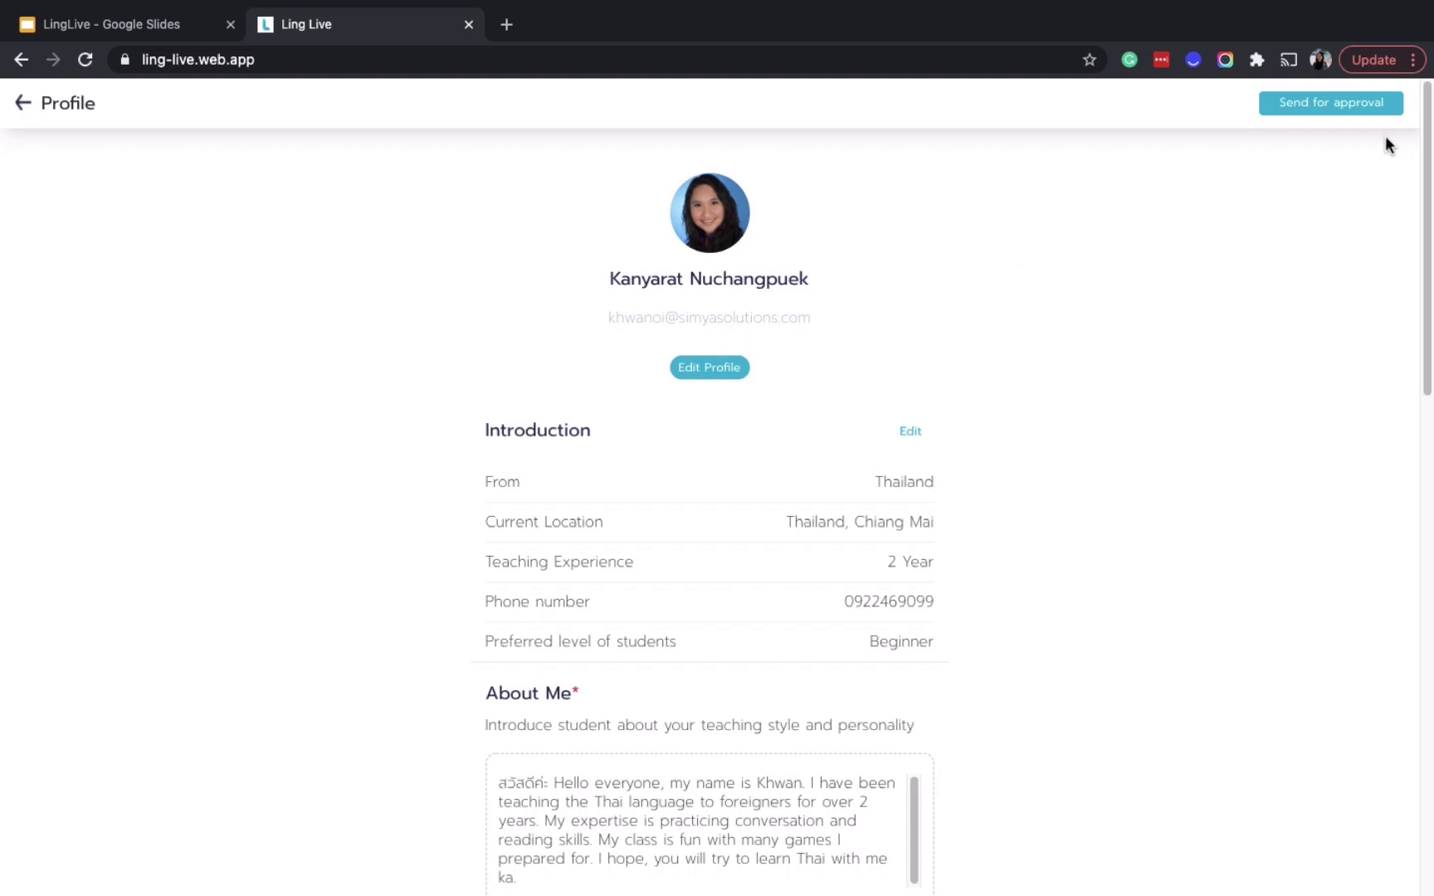
Send the profile for approval, acknowledge the success message, and return to the account menu
{"action": "left_click", "coordinate": [1330, 108]}
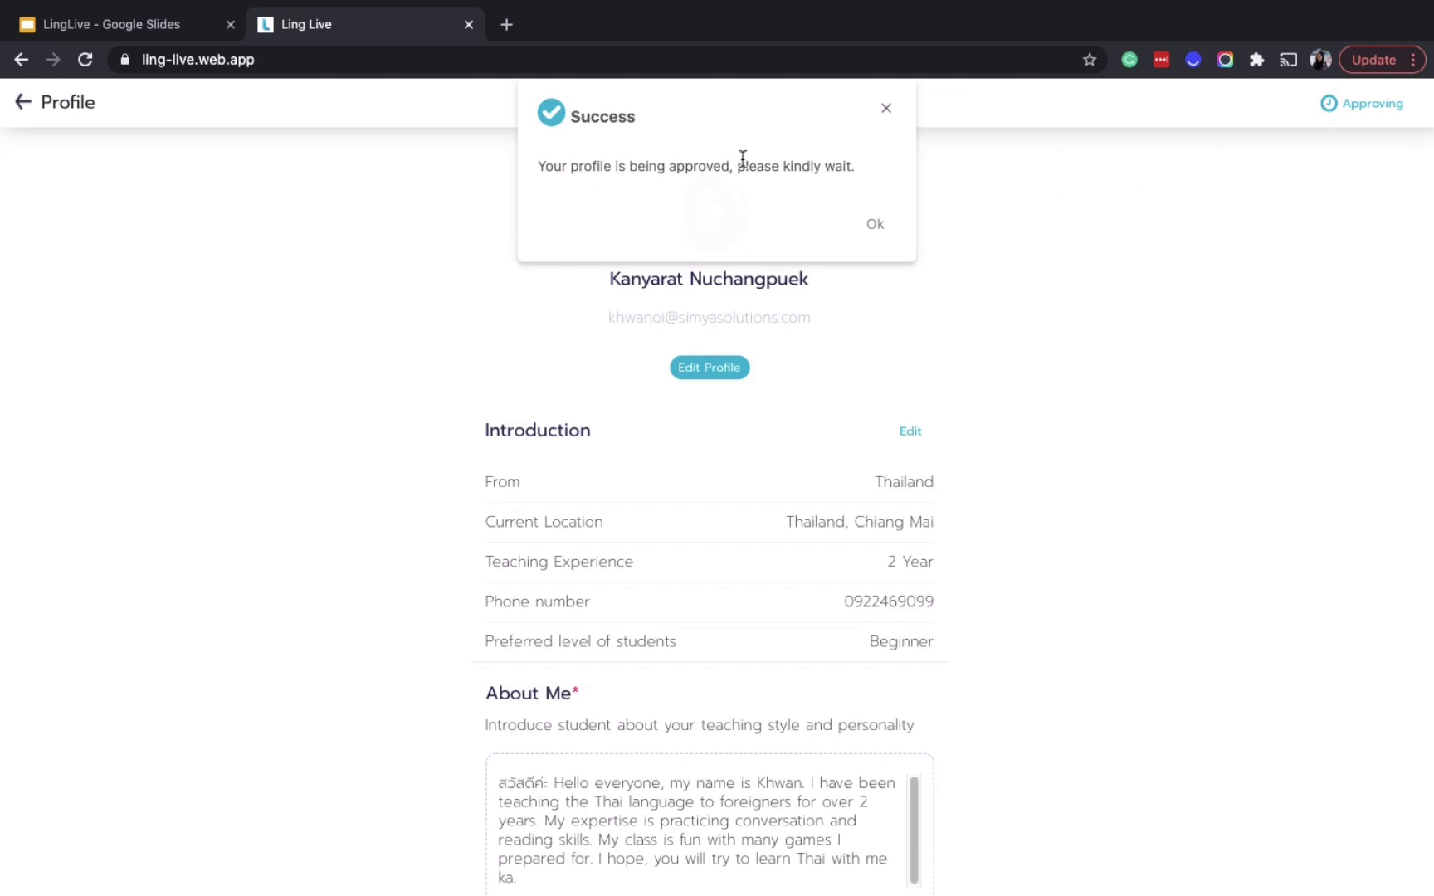
{"action": "left_click", "coordinate": [876, 224]}
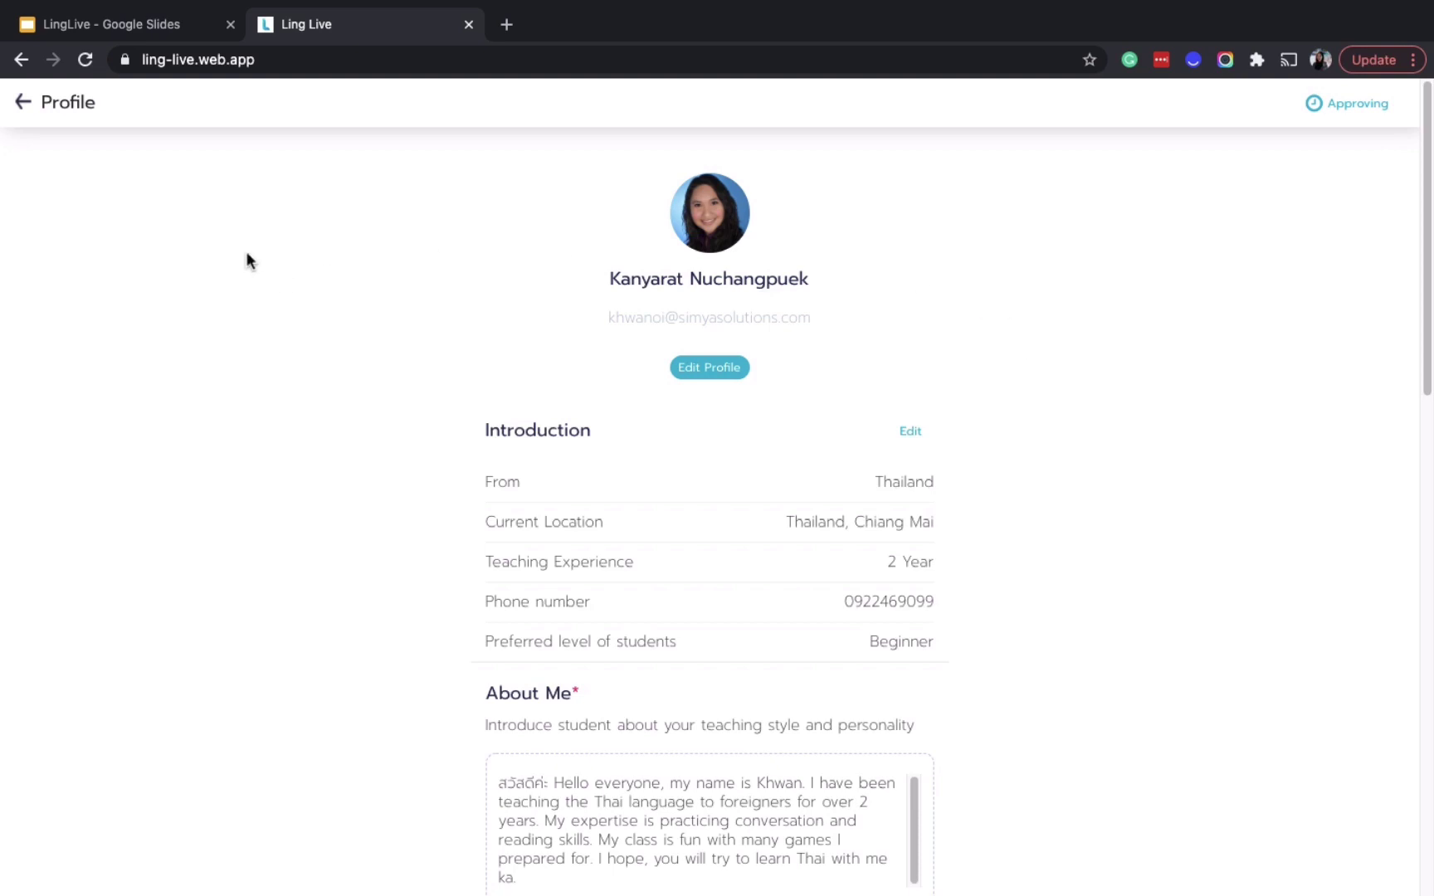
{"action": "left_click", "coordinate": [24, 103]}
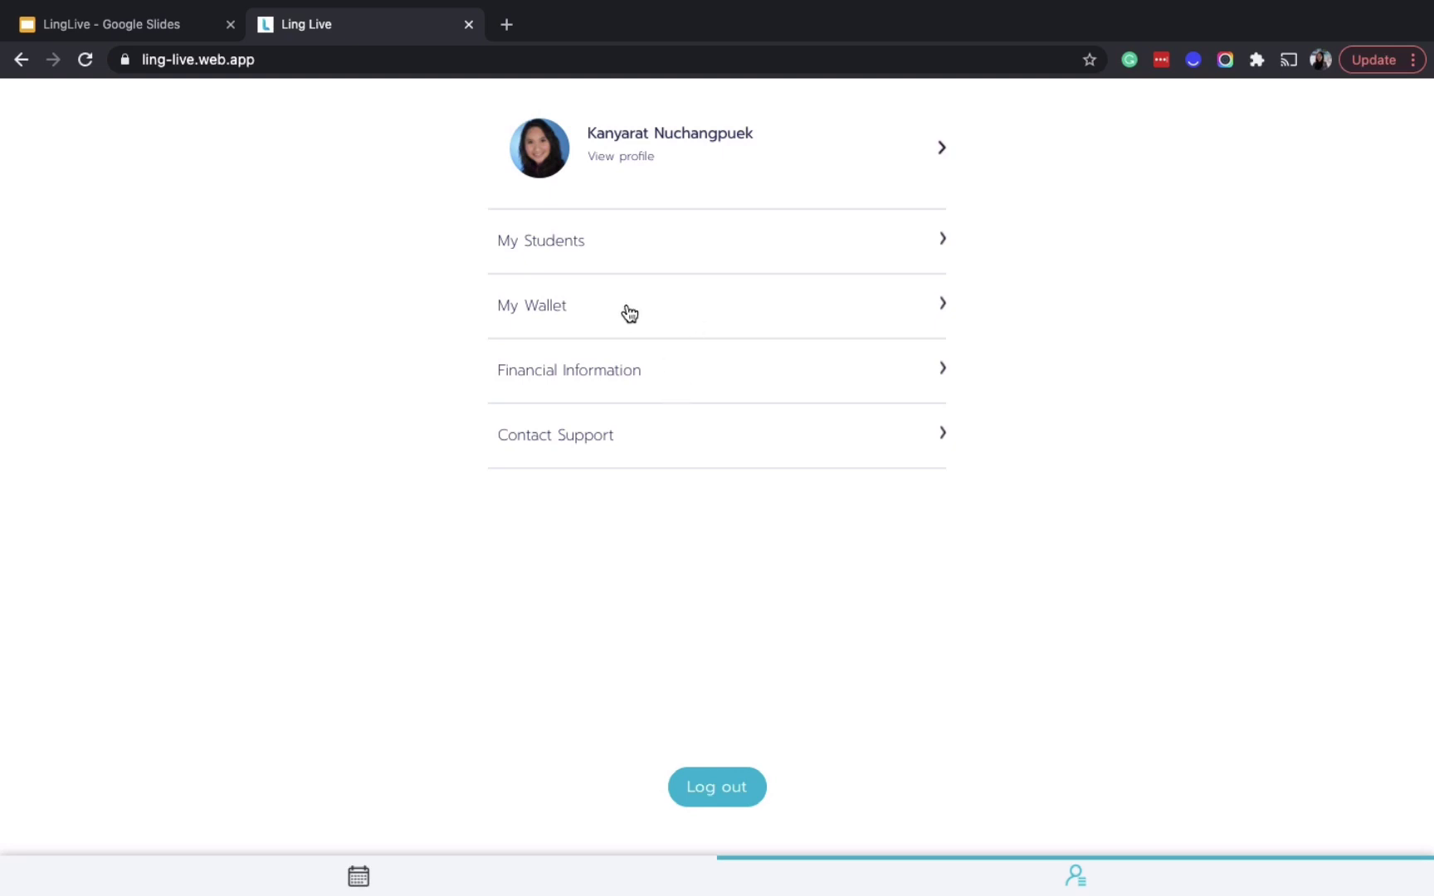
View the Bank Account and PayPal forms under Financial Information without saving anything
{"action": "left_click", "coordinate": [627, 378]}
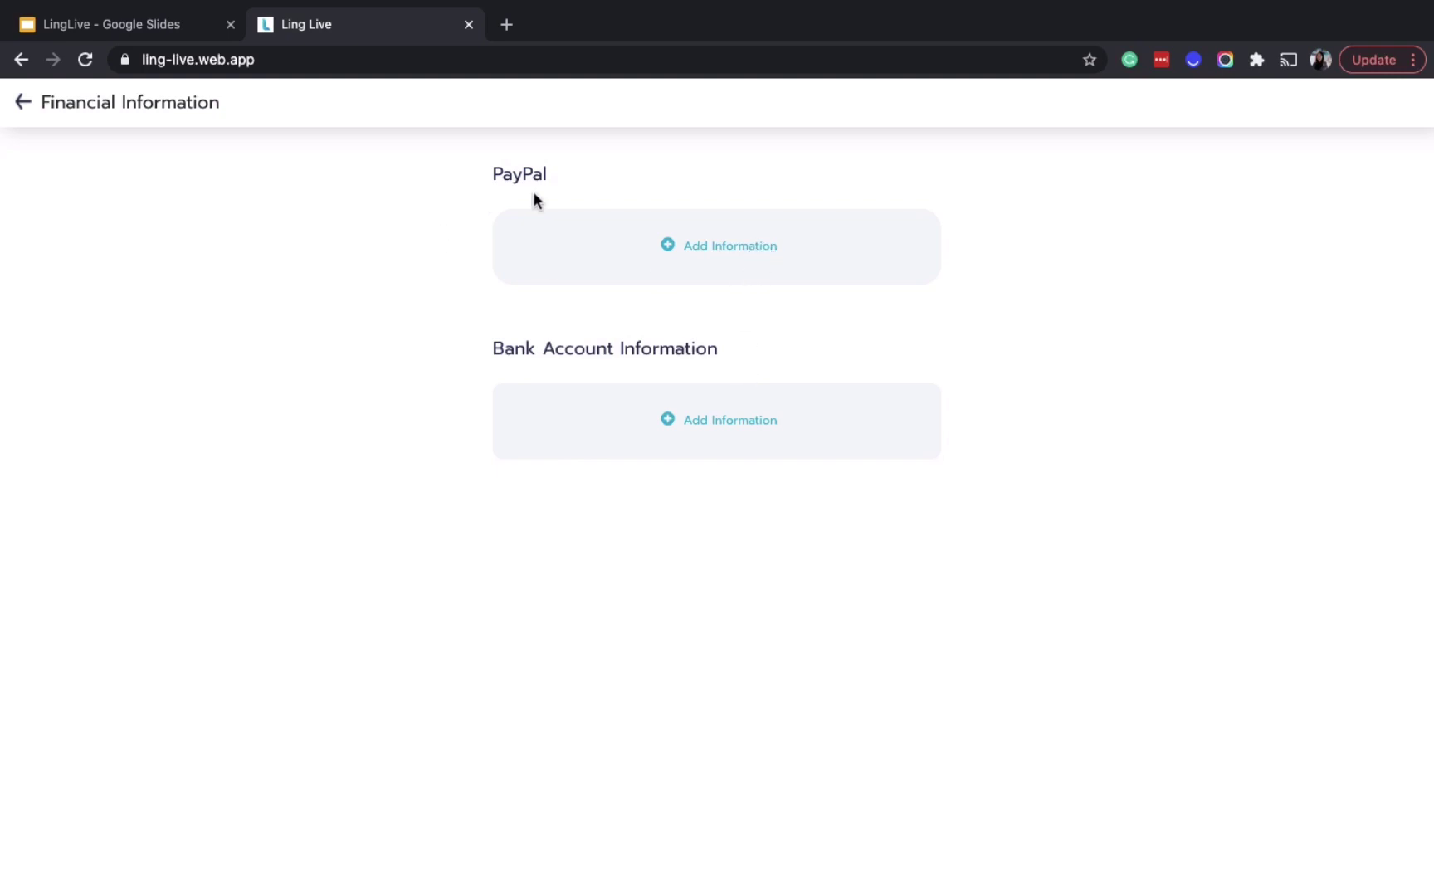
{"action": "left_click", "coordinate": [751, 430]}
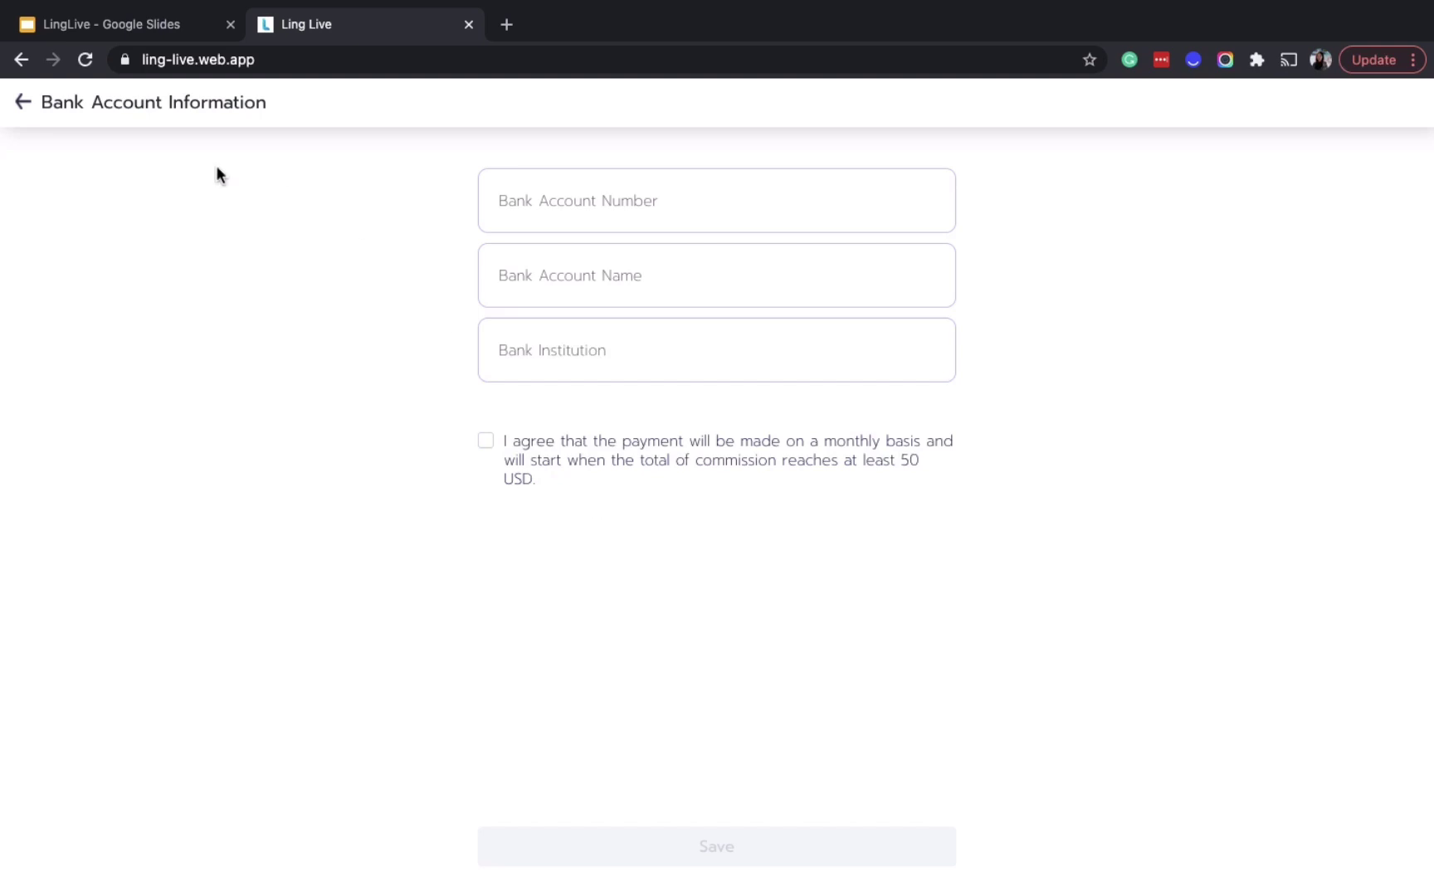
{"action": "left_click", "coordinate": [23, 105]}
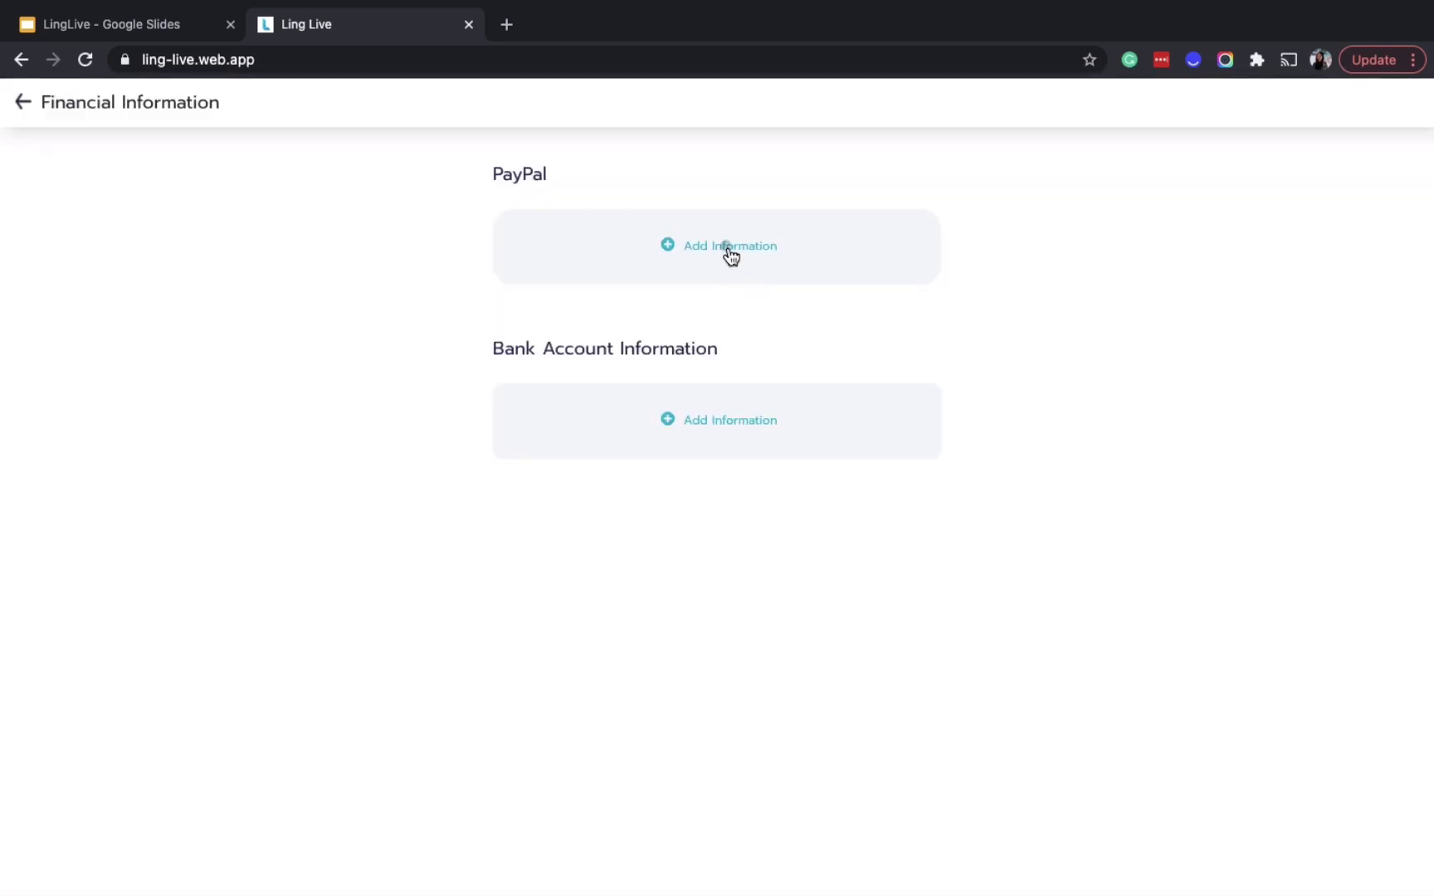
{"action": "left_click", "coordinate": [726, 252]}
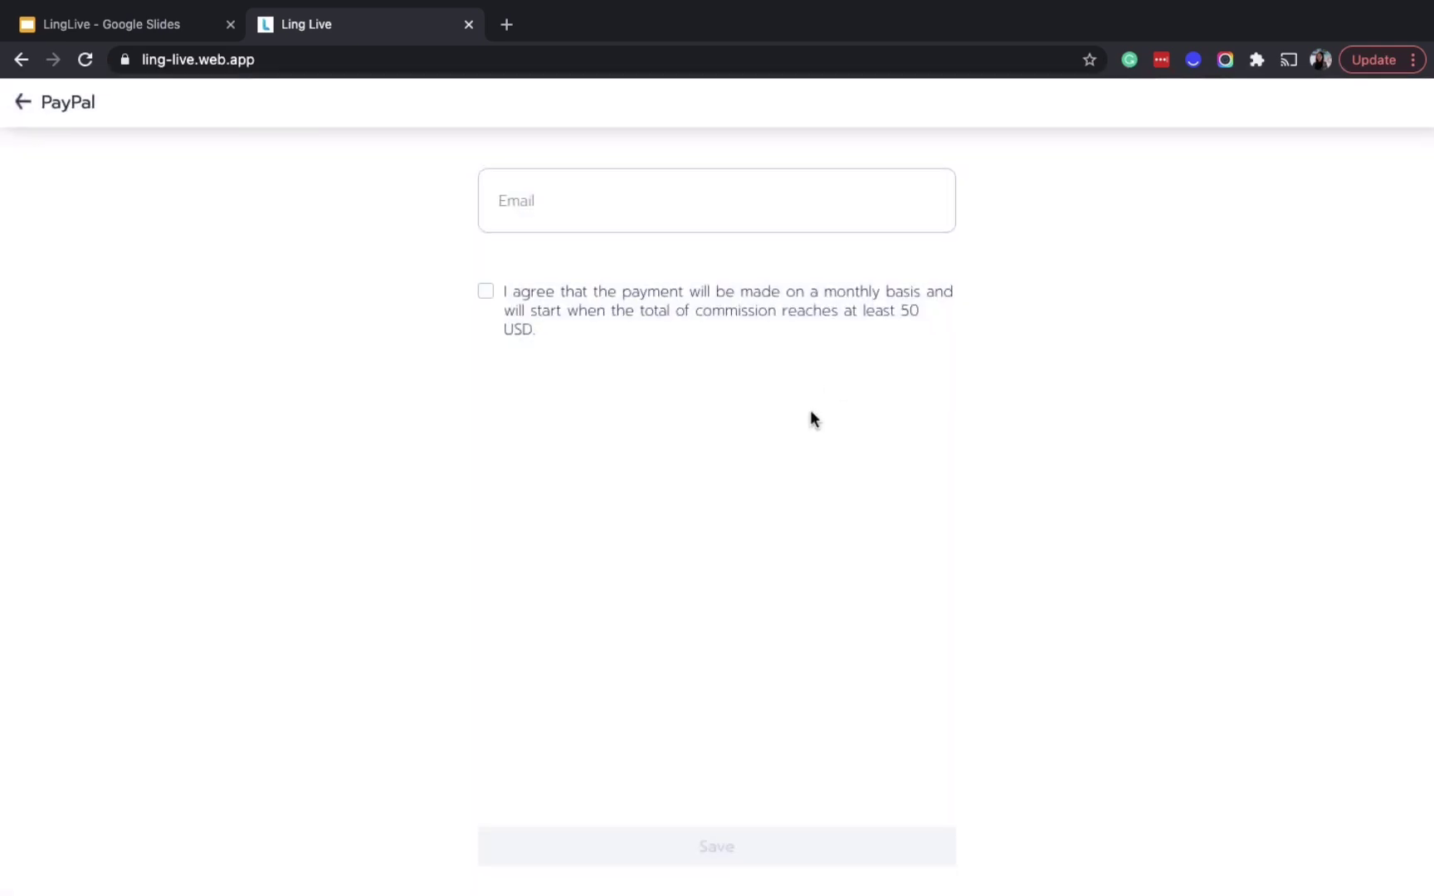
{"action": "left_click", "coordinate": [23, 103]}
Return to the account menu, open Contact Support, then come back to Ling Live
{"action": "left_click", "coordinate": [23, 102]}
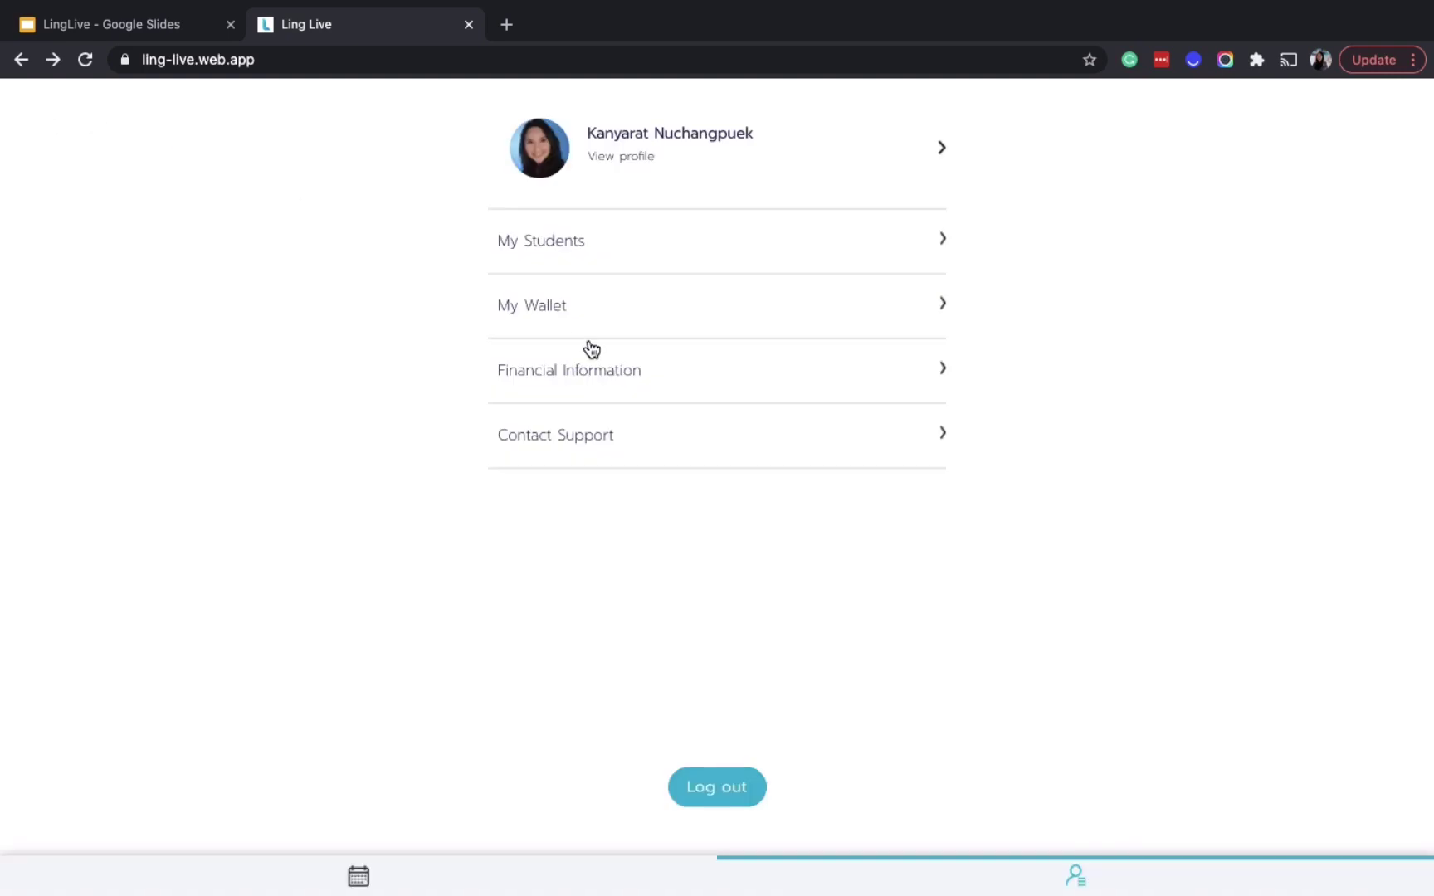
{"action": "left_click", "coordinate": [651, 453]}
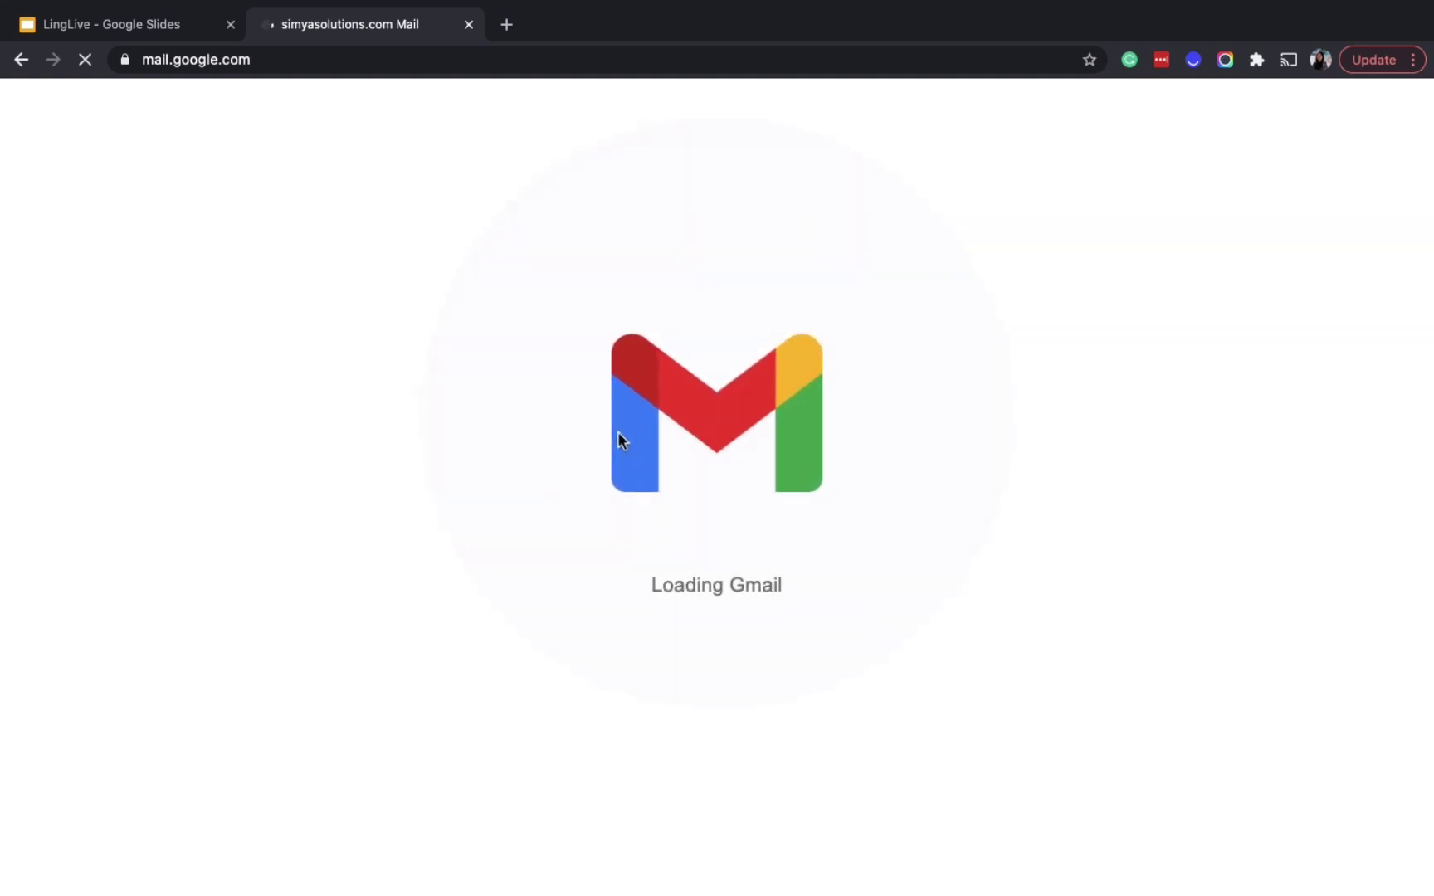
{"action": "left_click", "coordinate": [21, 63]}
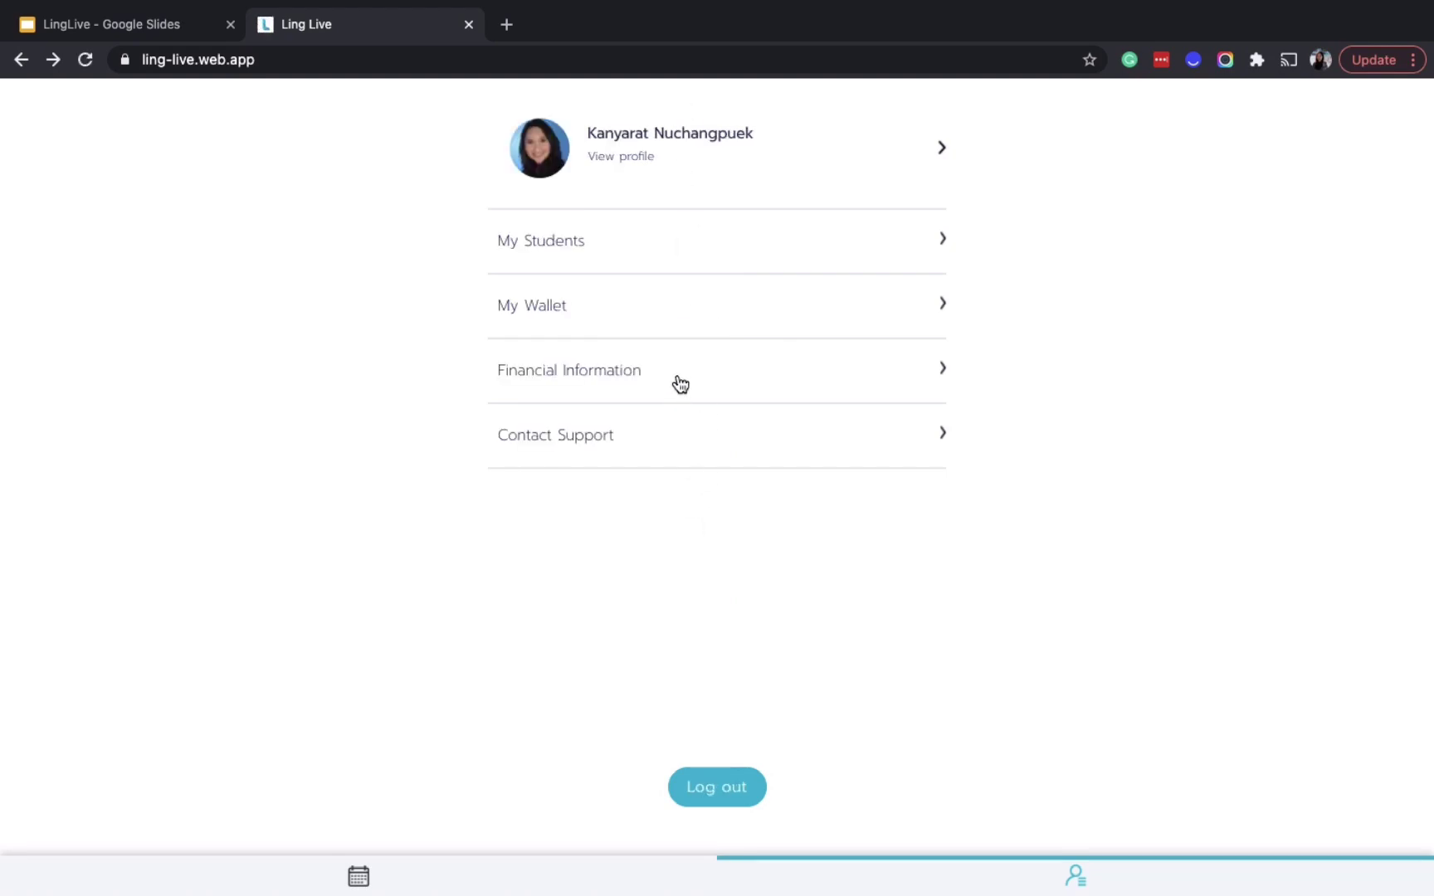
{"action": "left_click", "coordinate": [689, 321]}
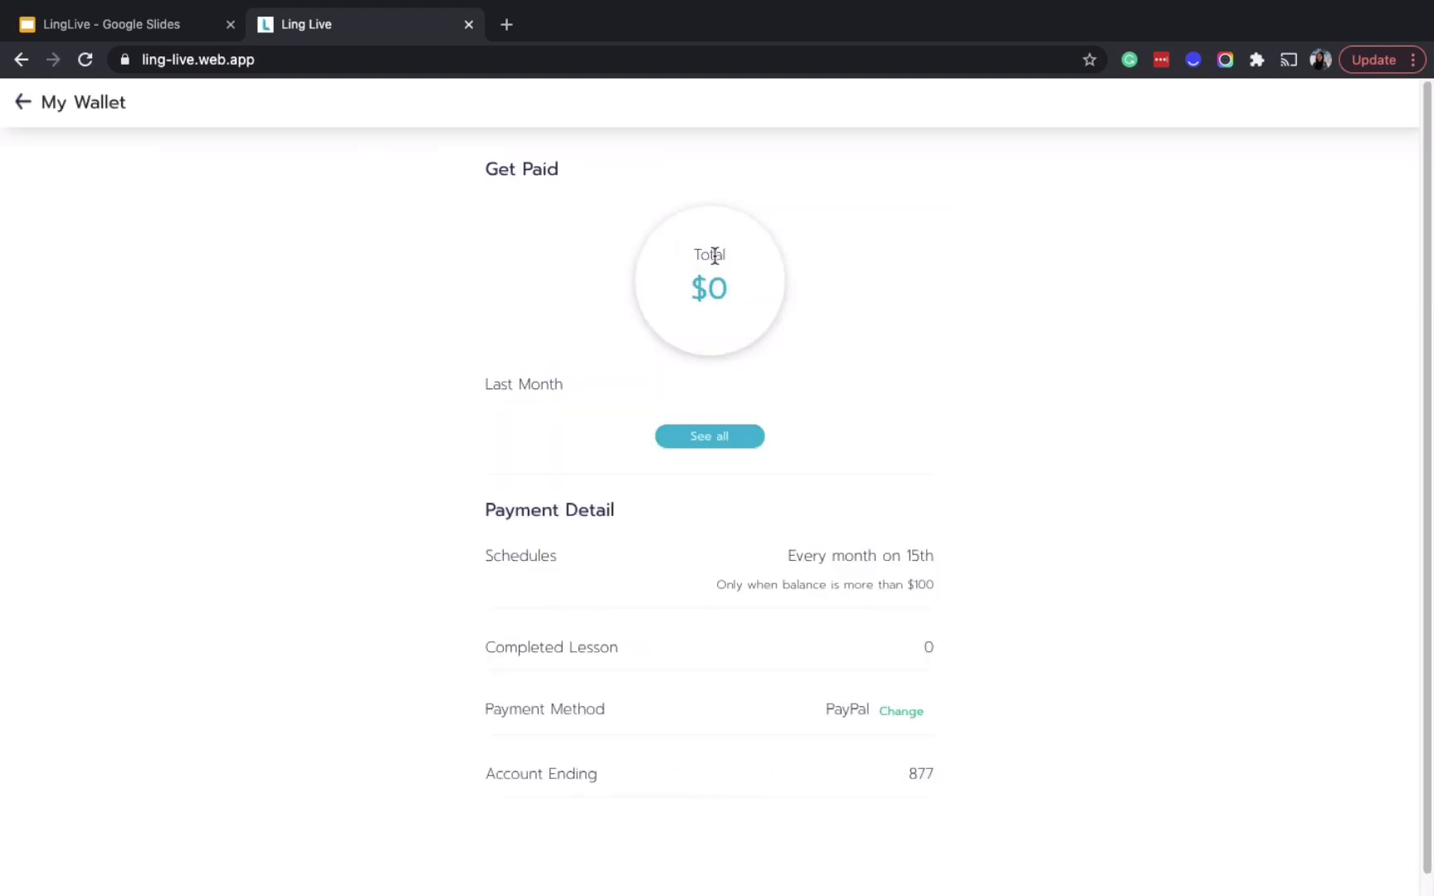
{"action": "left_click_drag", "start_coordinate": [695, 282], "coordinate": [746, 285]}
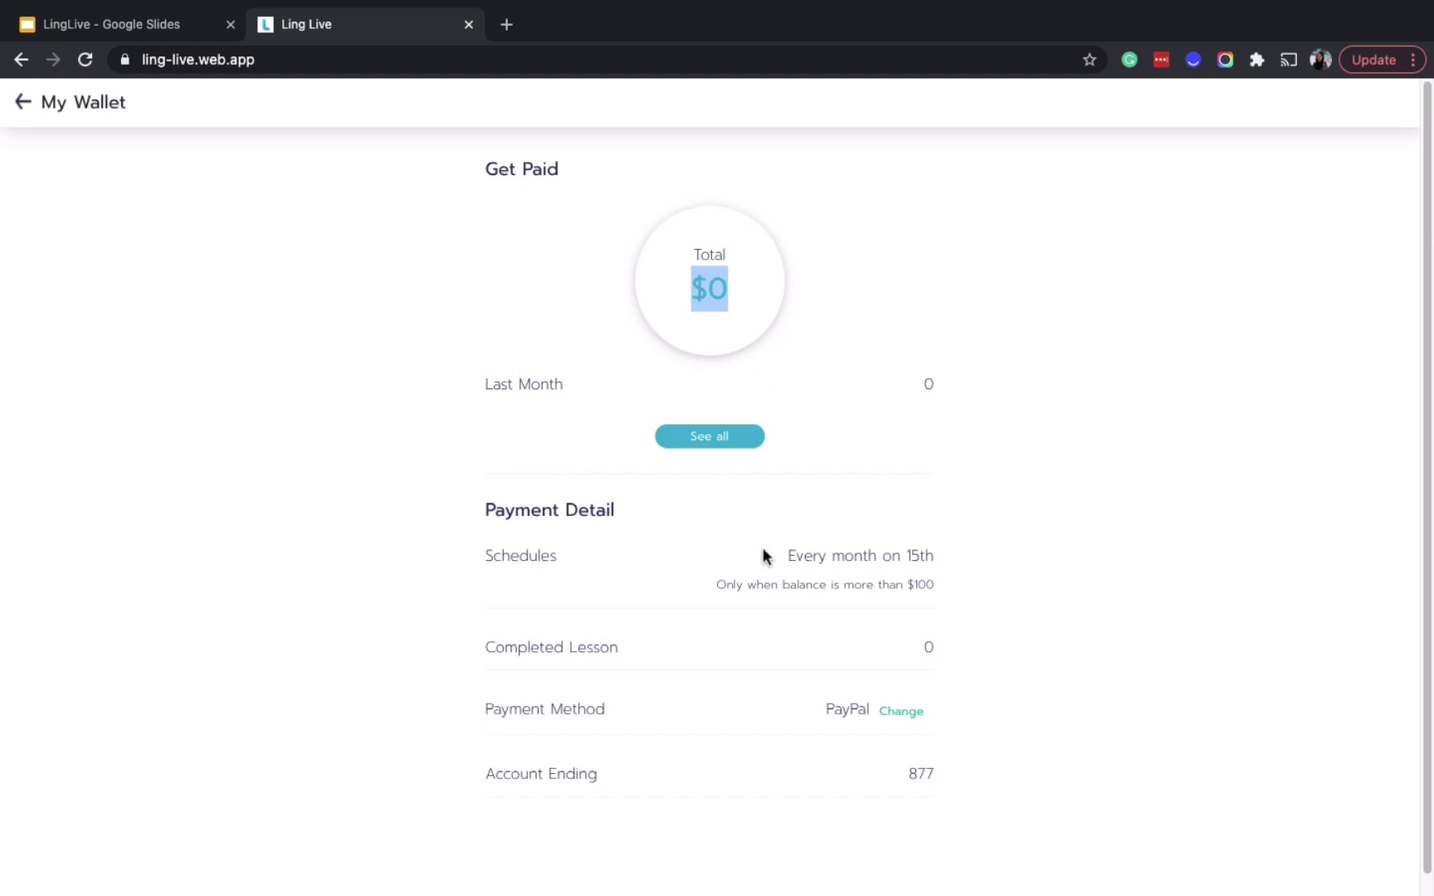
{"action": "scroll", "coordinate": [760, 635], "scroll_direction": "down", "scroll_amount": 1}
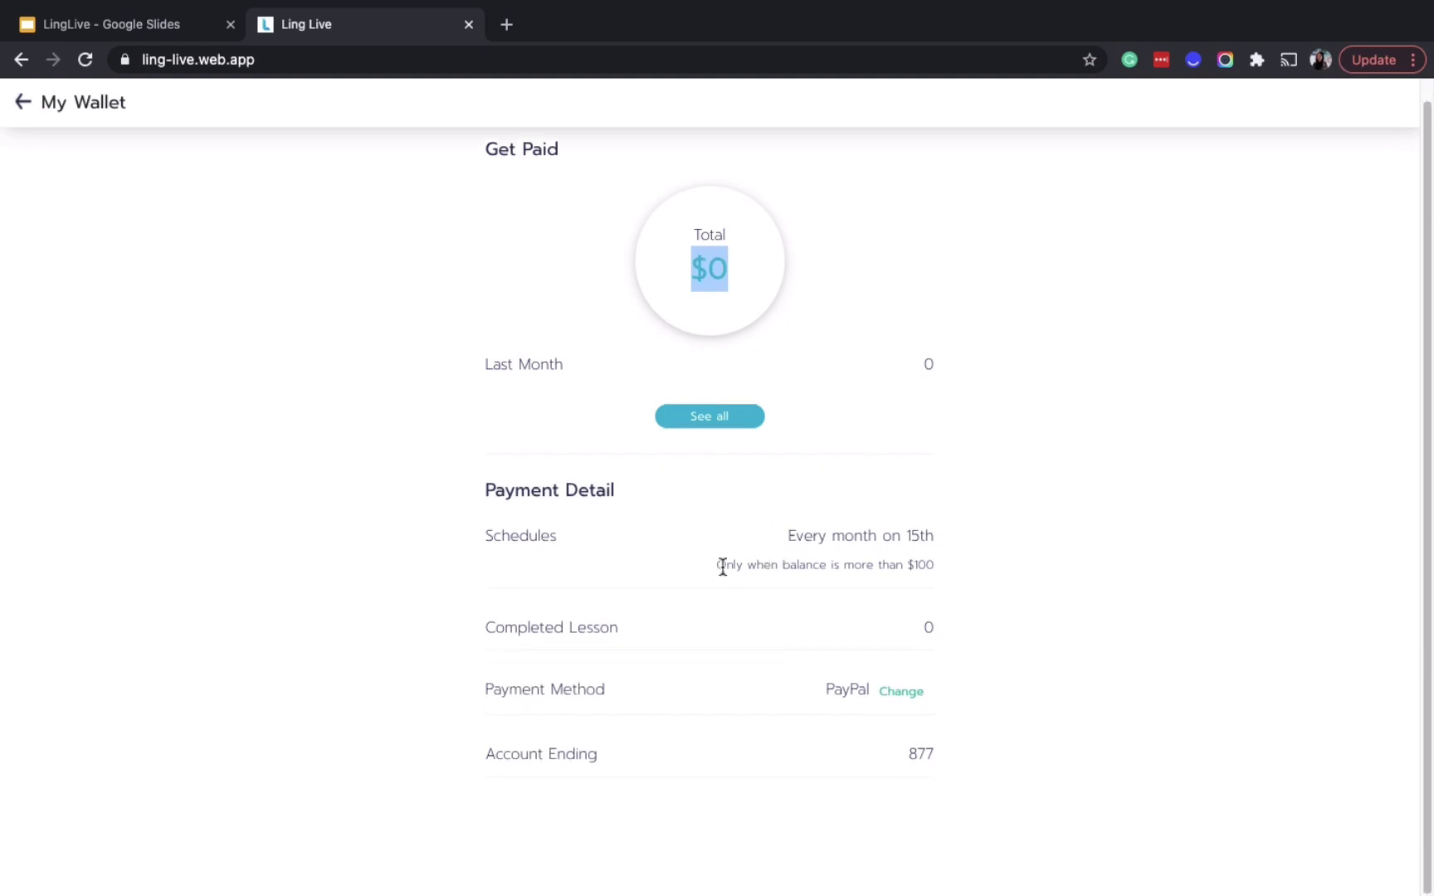
{"action": "left_click_drag", "start_coordinate": [716, 564], "coordinate": [942, 567]}
{"action": "left_click", "coordinate": [942, 567]}
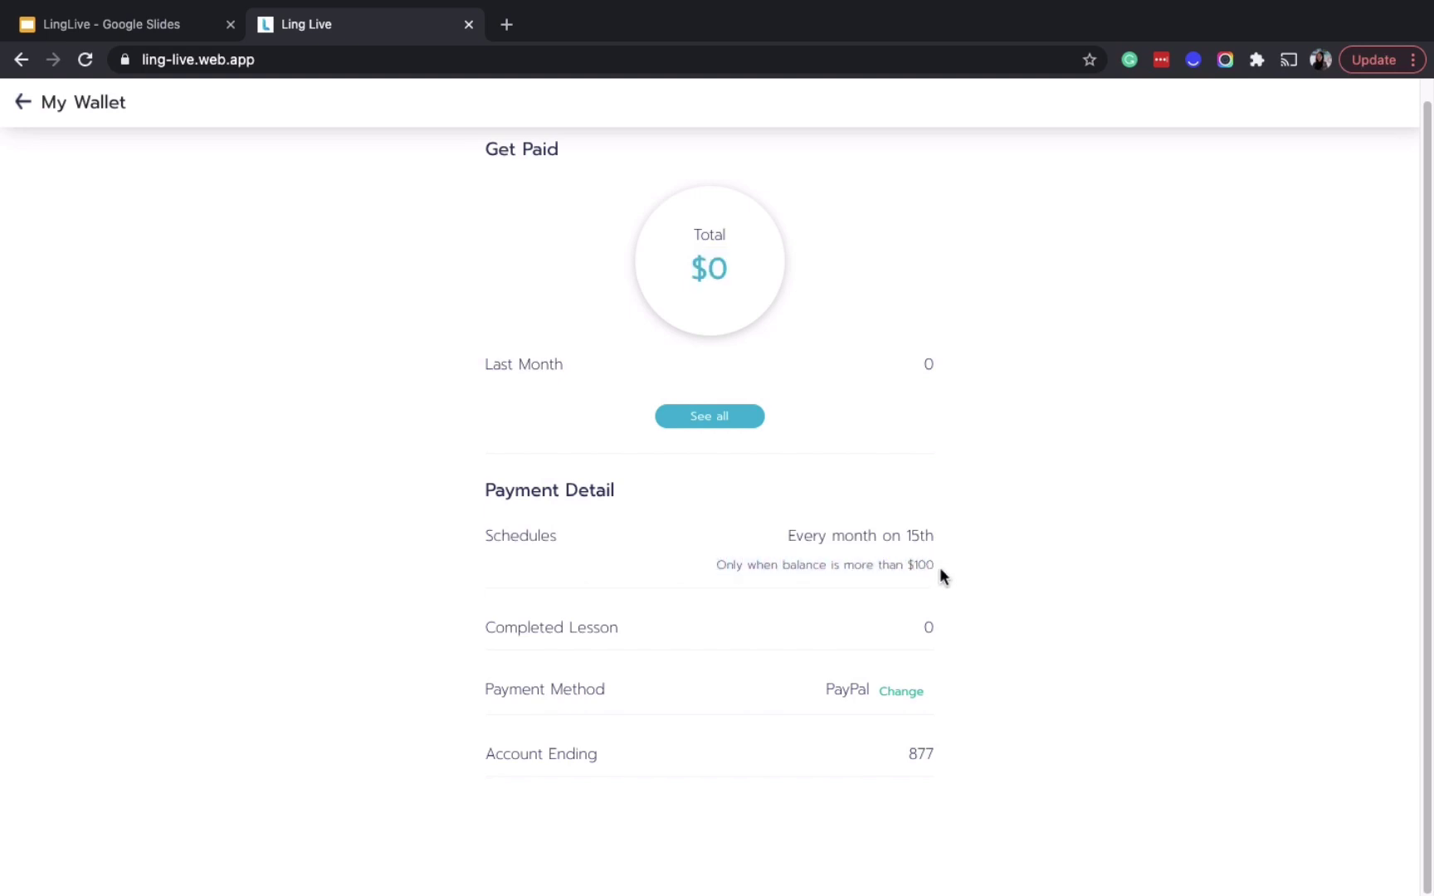
{"action": "left_click_drag", "start_coordinate": [786, 536], "coordinate": [914, 531]}
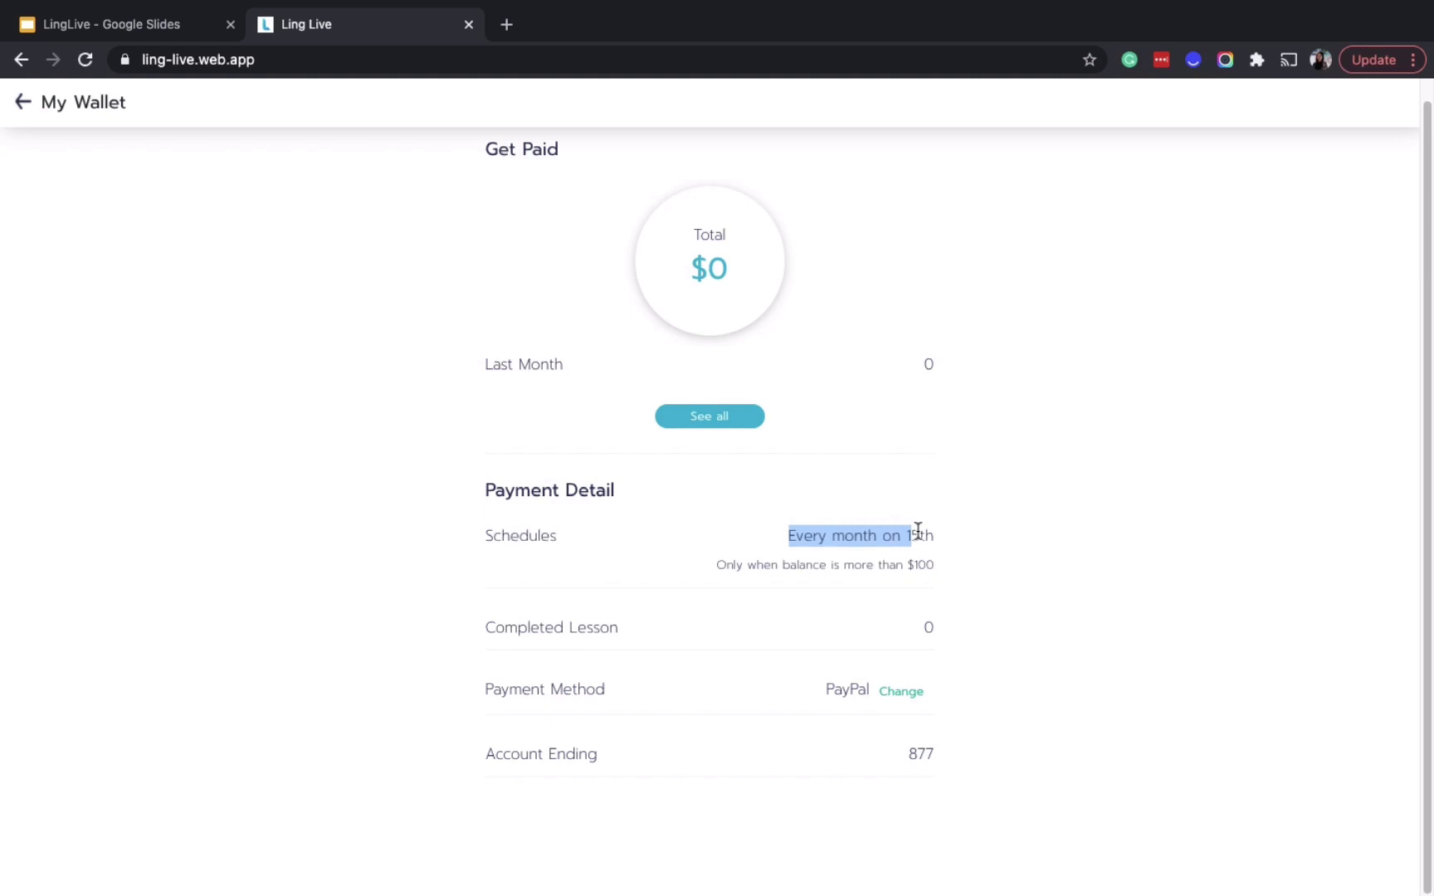
{"action": "left_click", "coordinate": [24, 101]}
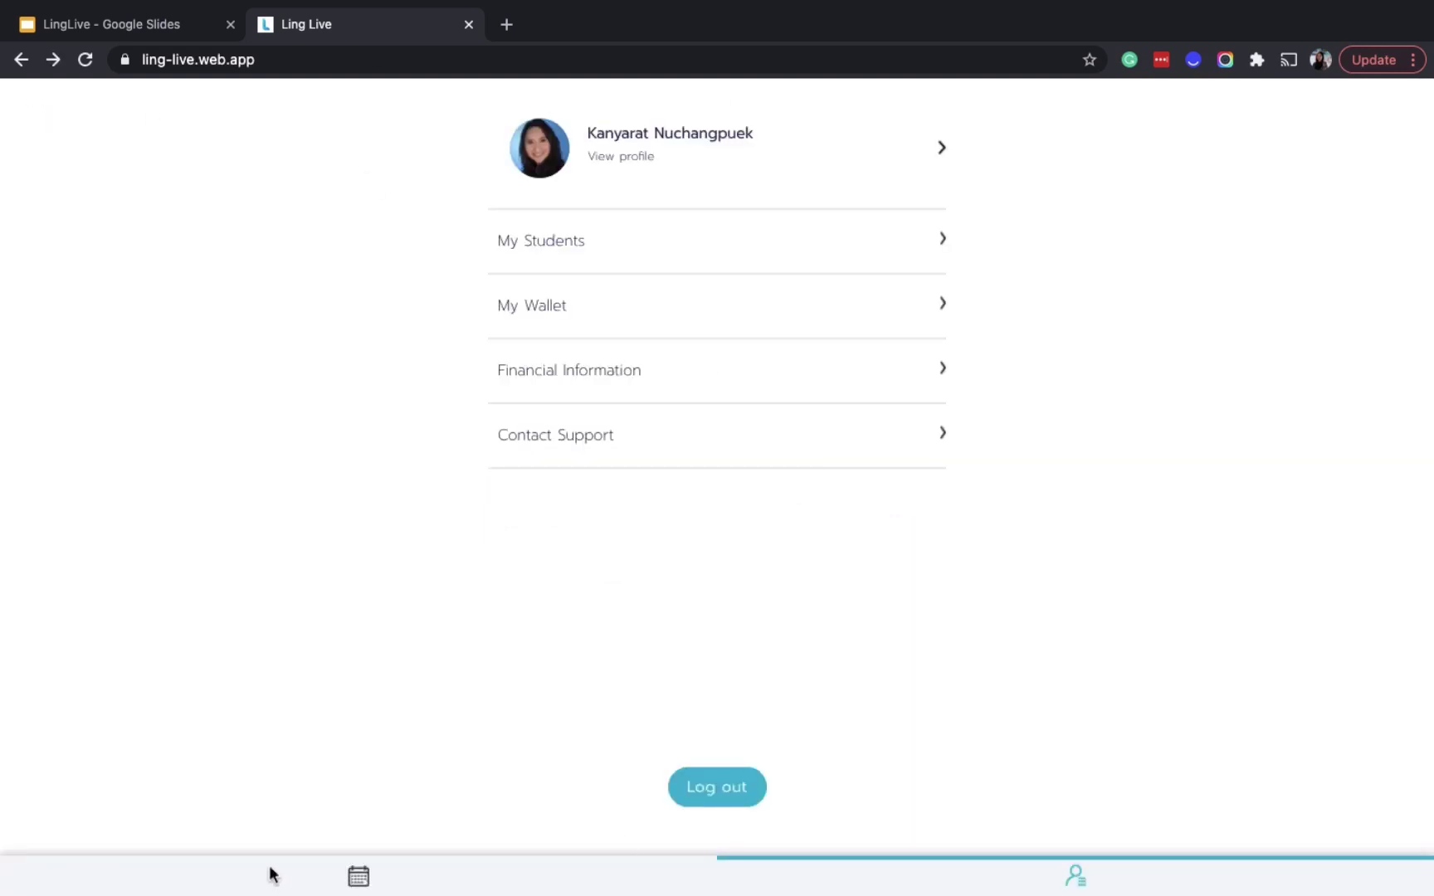
Allow site notifications, check that the Upcoming and Completed schedules are empty, then return to the account page
{"action": "left_click", "coordinate": [357, 881]}
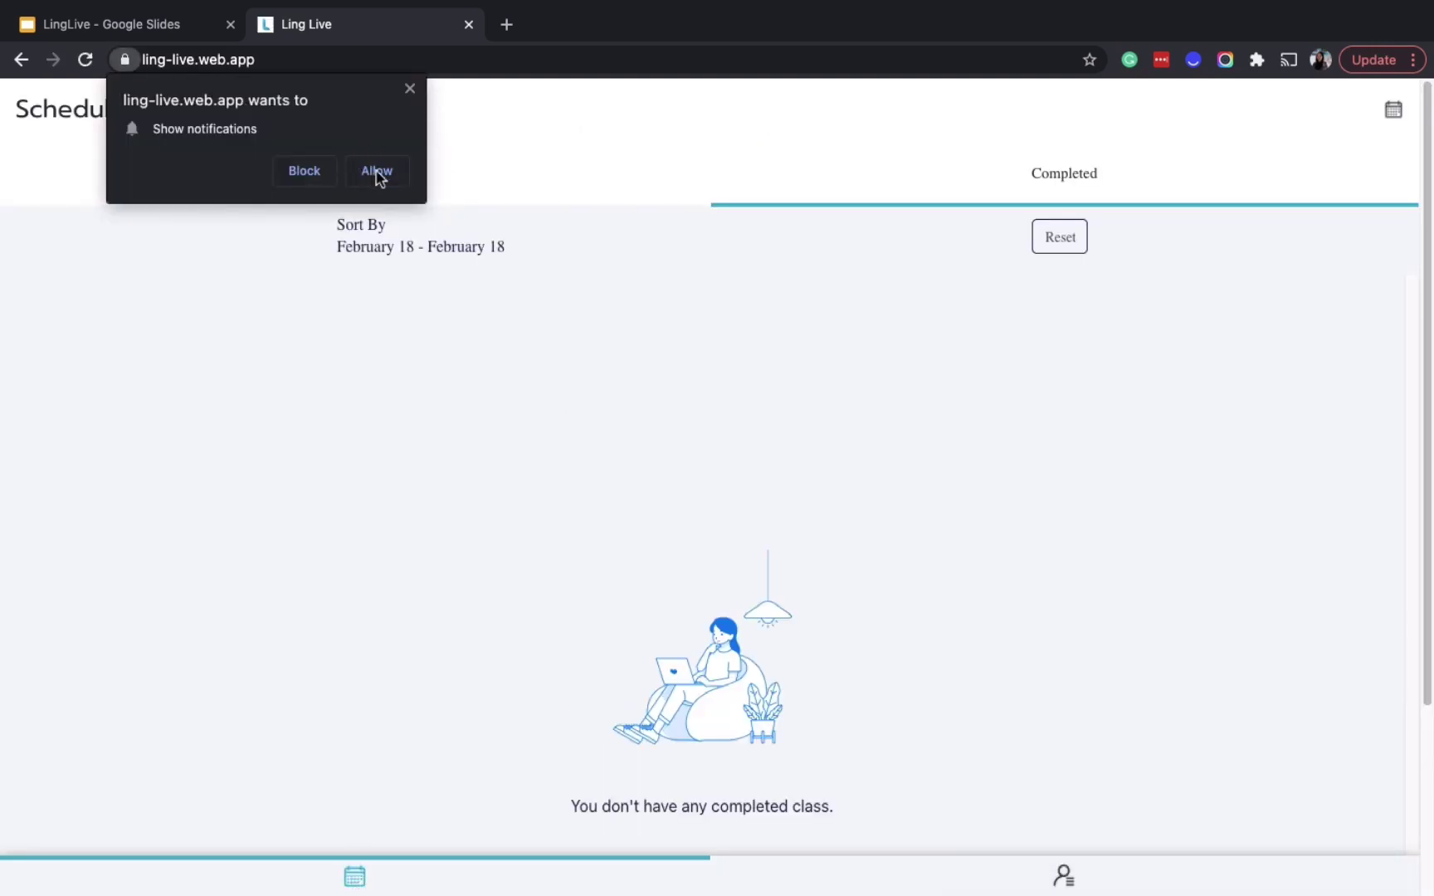
{"action": "left_click", "coordinate": [377, 171]}
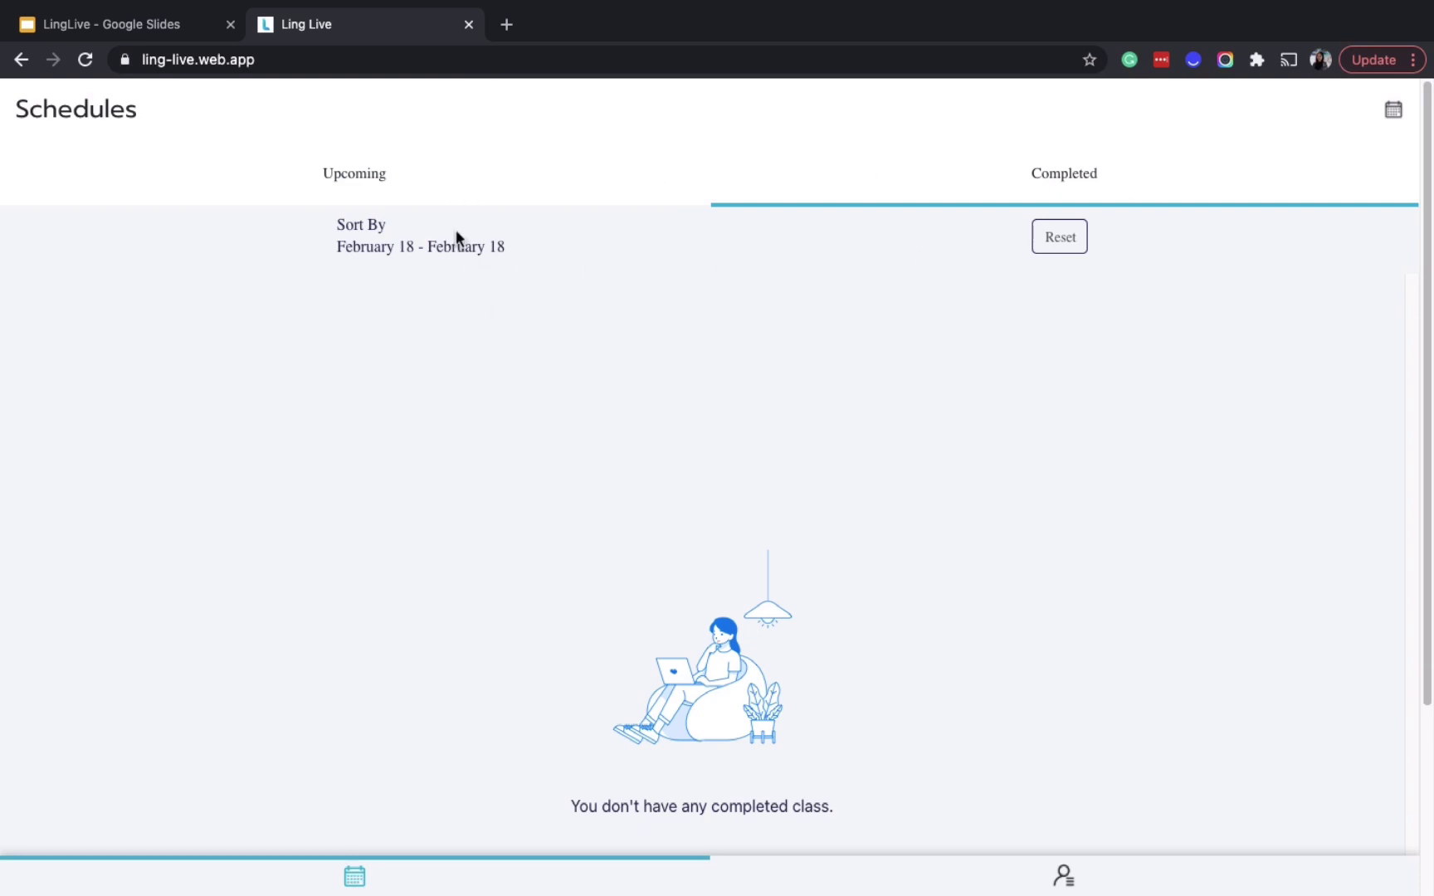
{"action": "left_click", "coordinate": [375, 187]}
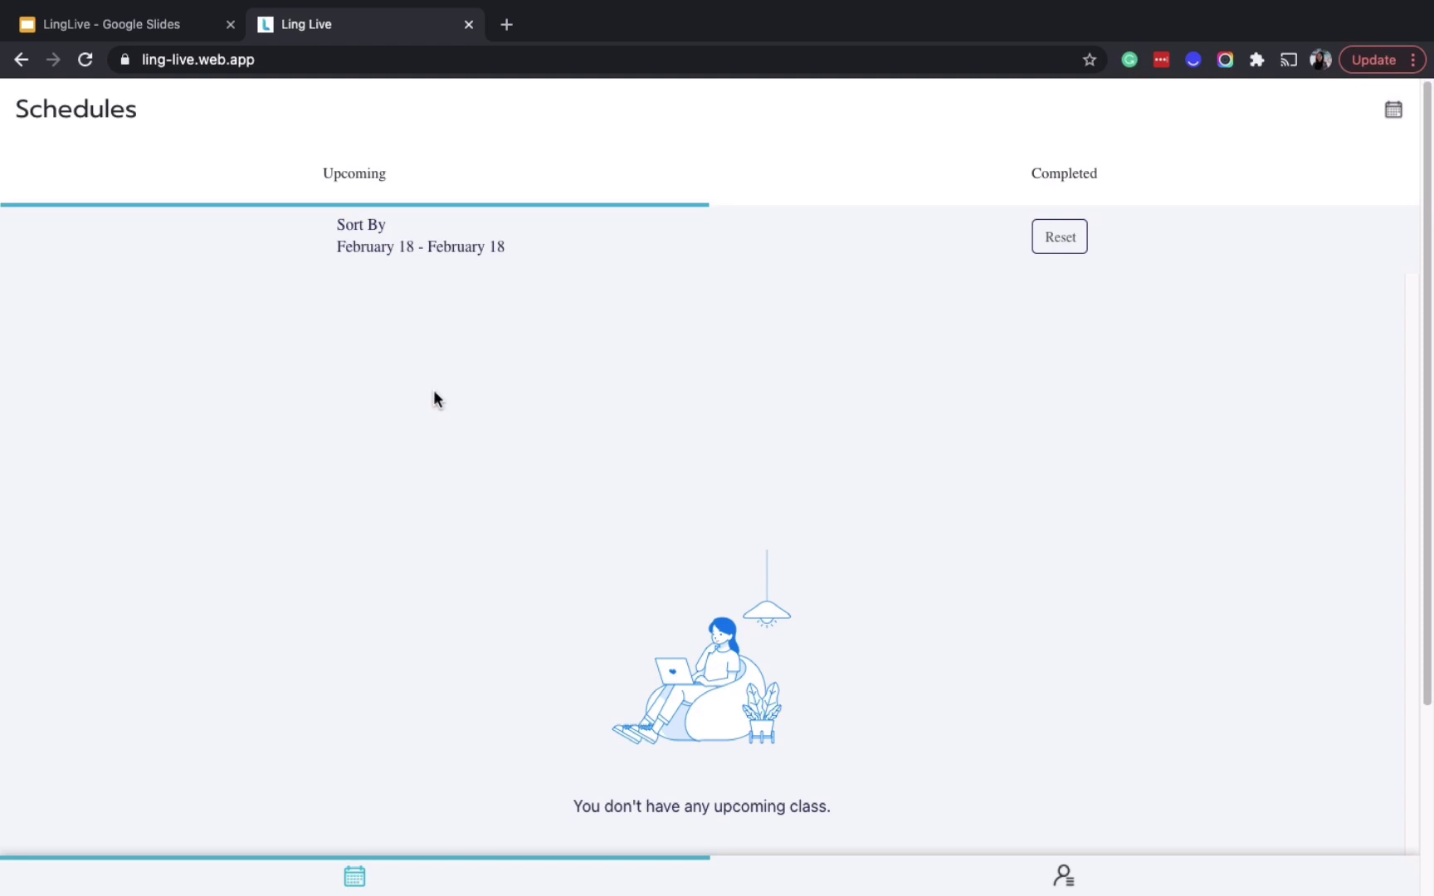
{"action": "left_click", "coordinate": [1073, 190]}
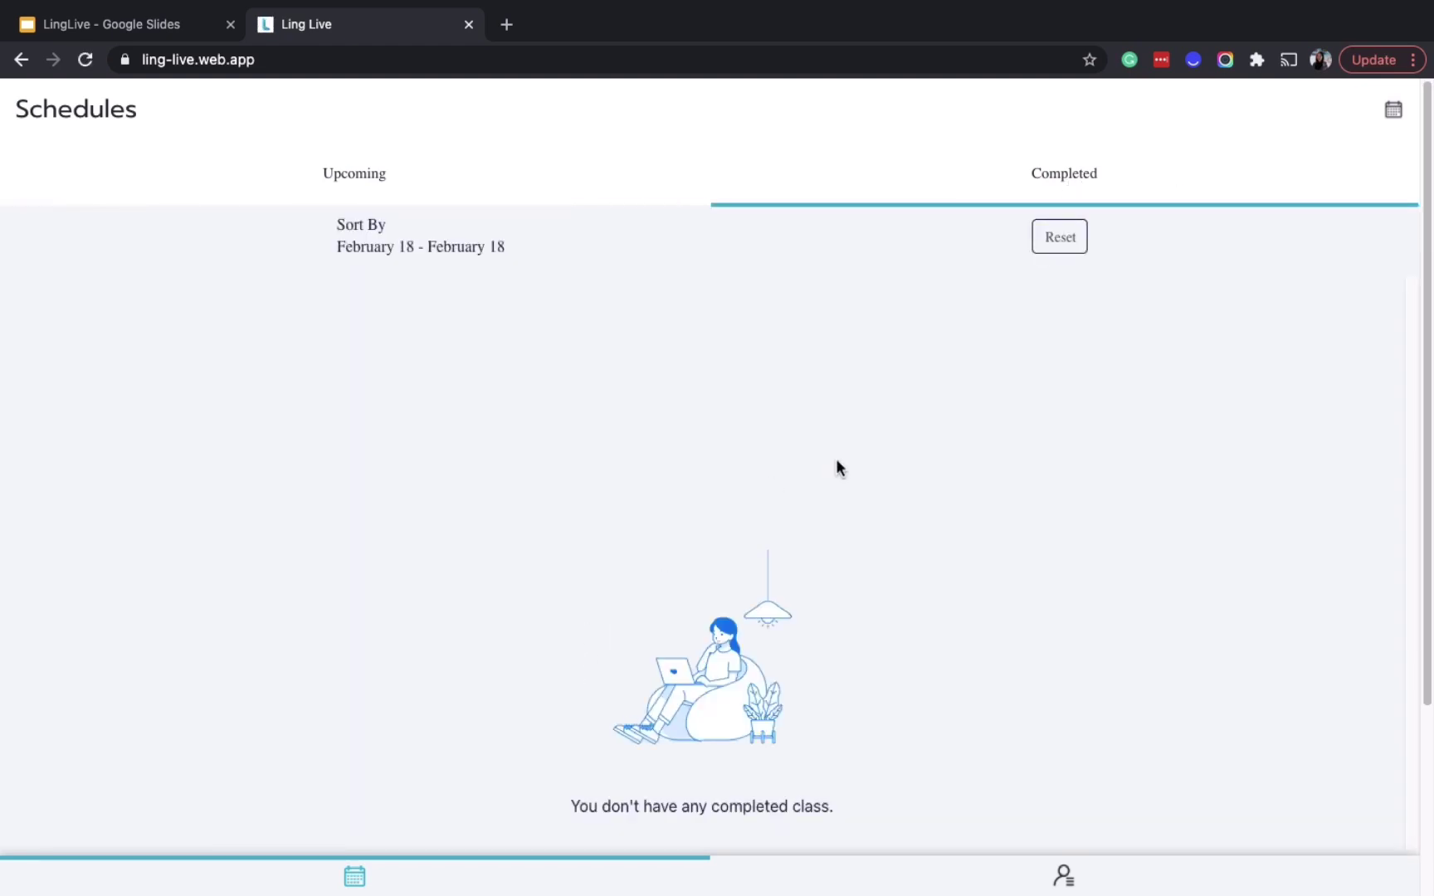
{"action": "left_click", "coordinate": [1065, 880]}
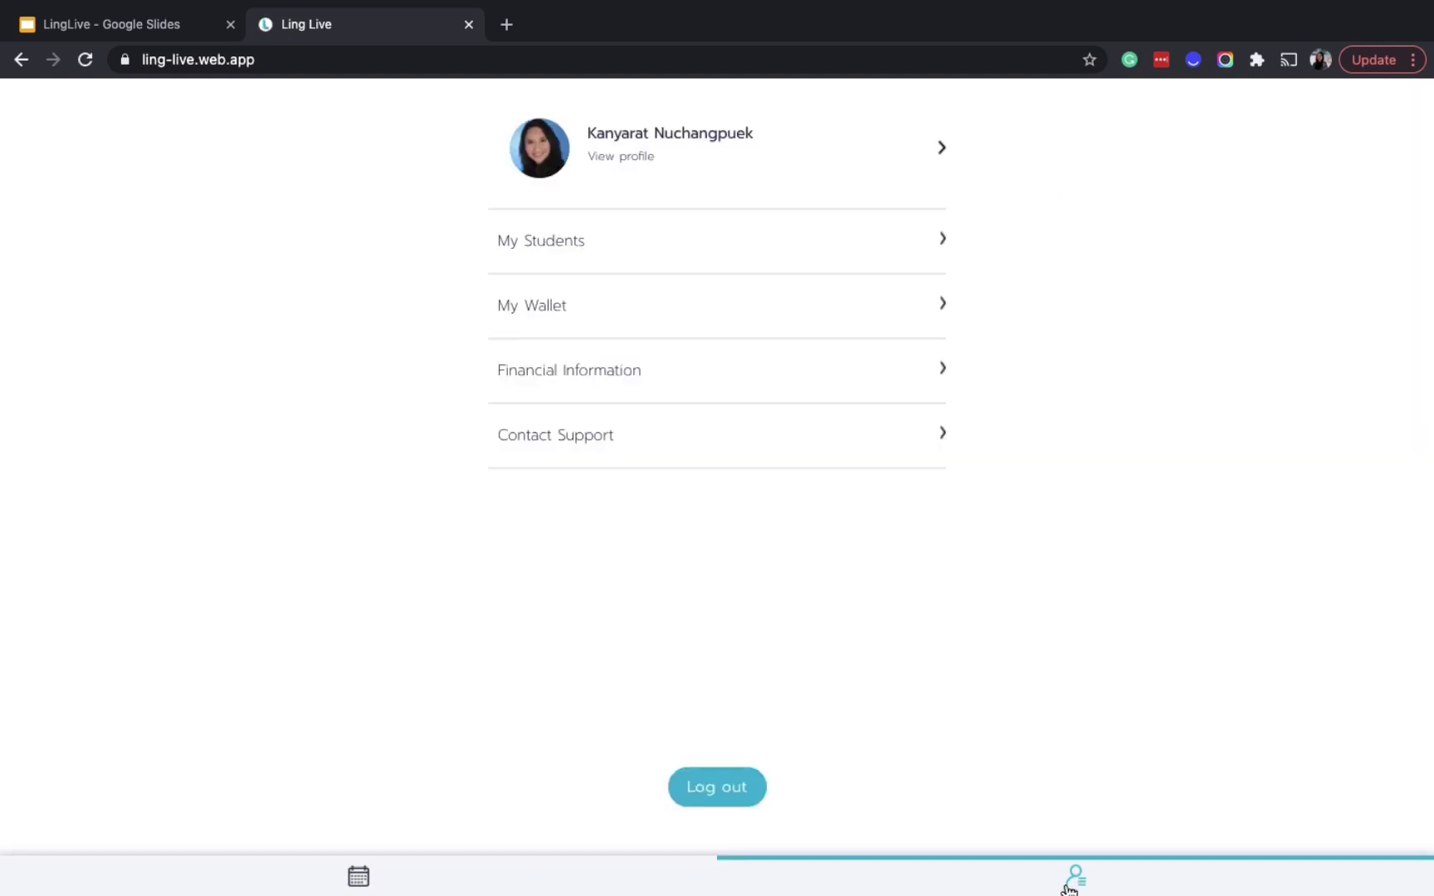